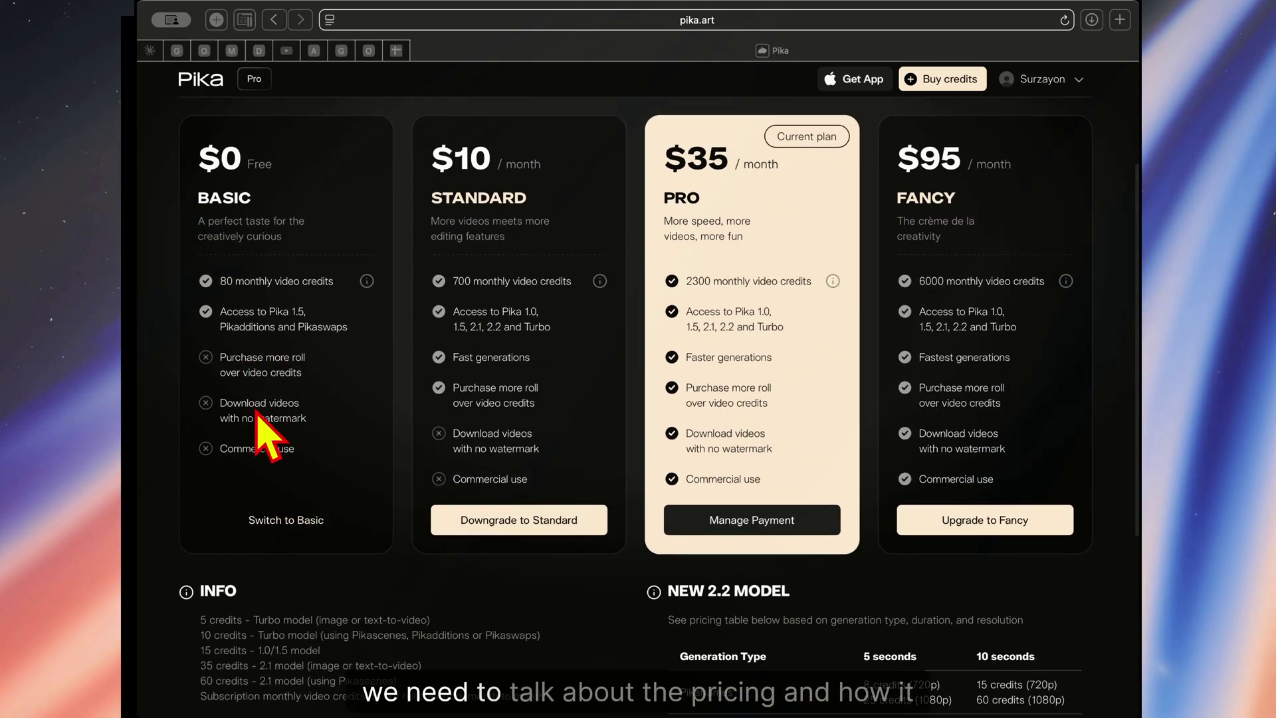
Step: Review the monthly plans' features and the credit costs for the 2.2 model by generation type, duration and resolution
scroll(257, 412, "down", 1)
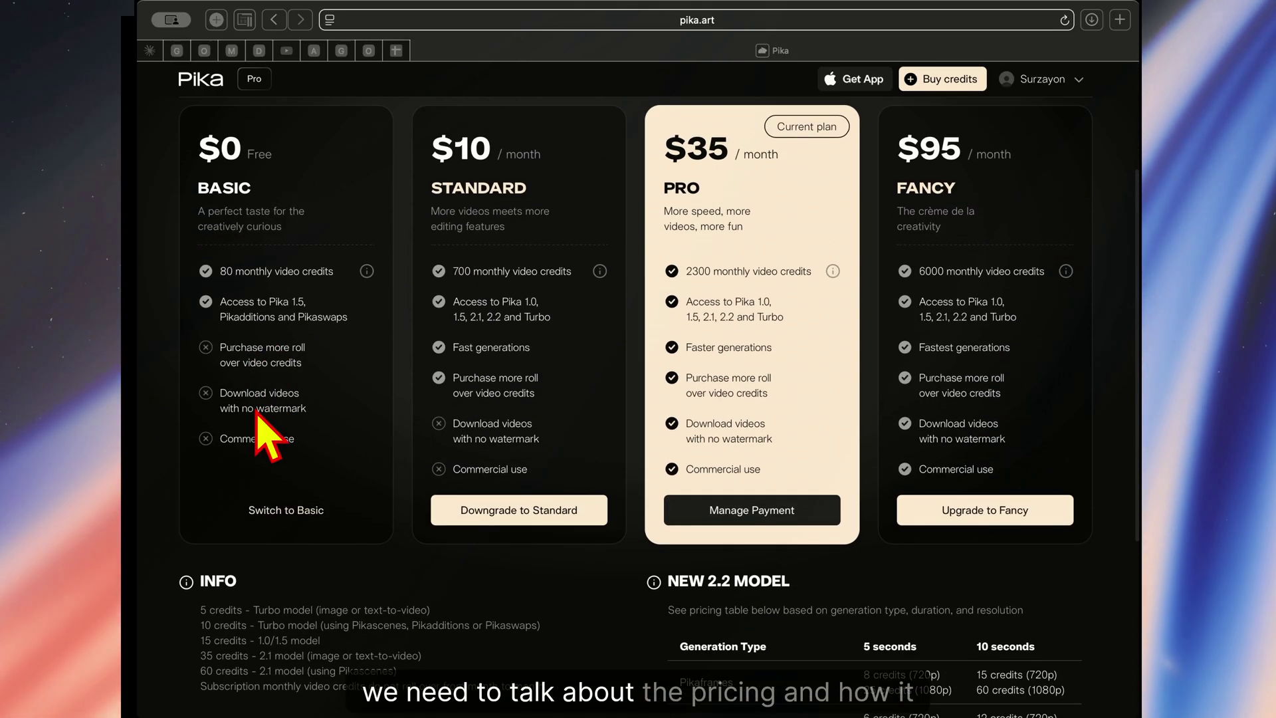
scroll(257, 412, "up", 3)
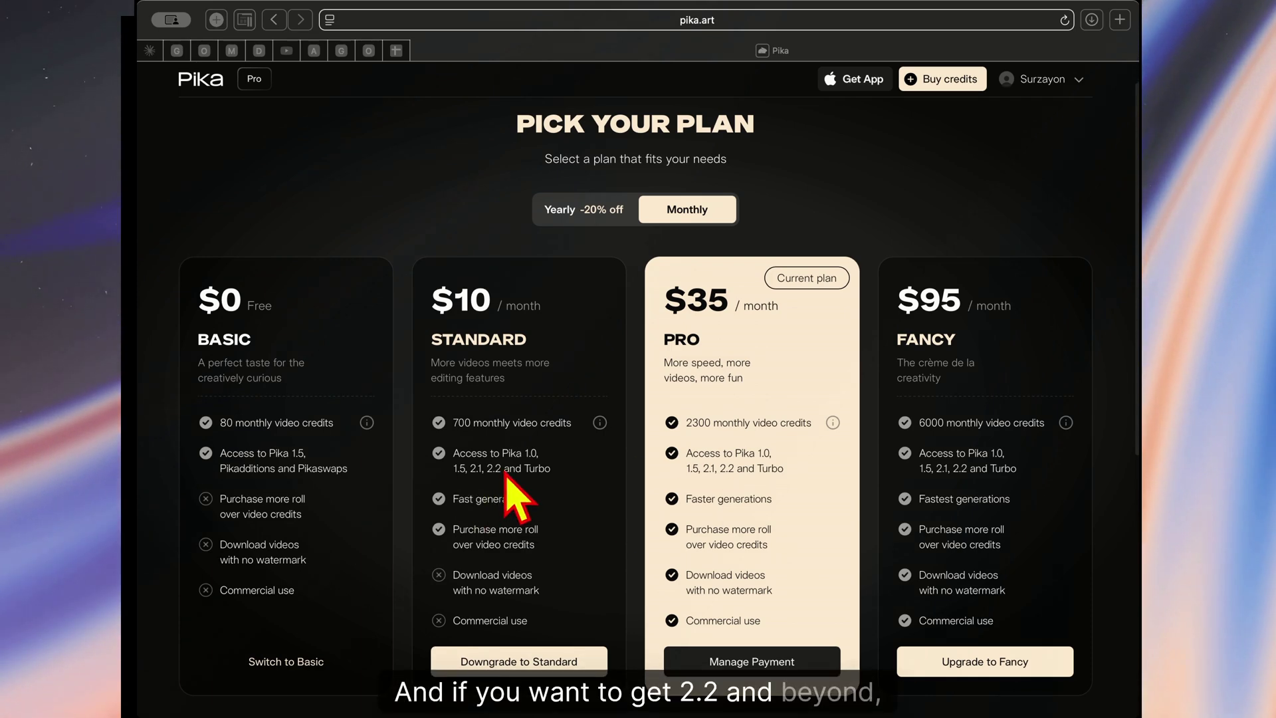
scroll(514, 470, "down", 10)
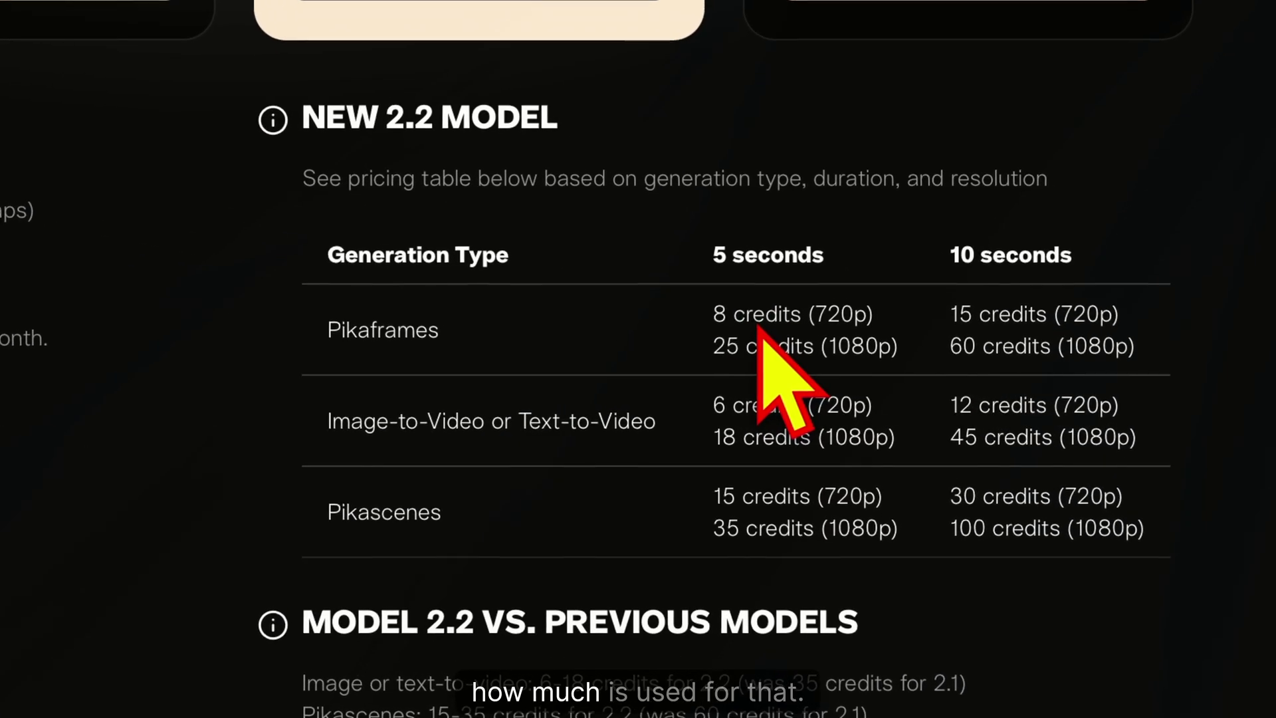
scroll(888, 373, "up", 5)
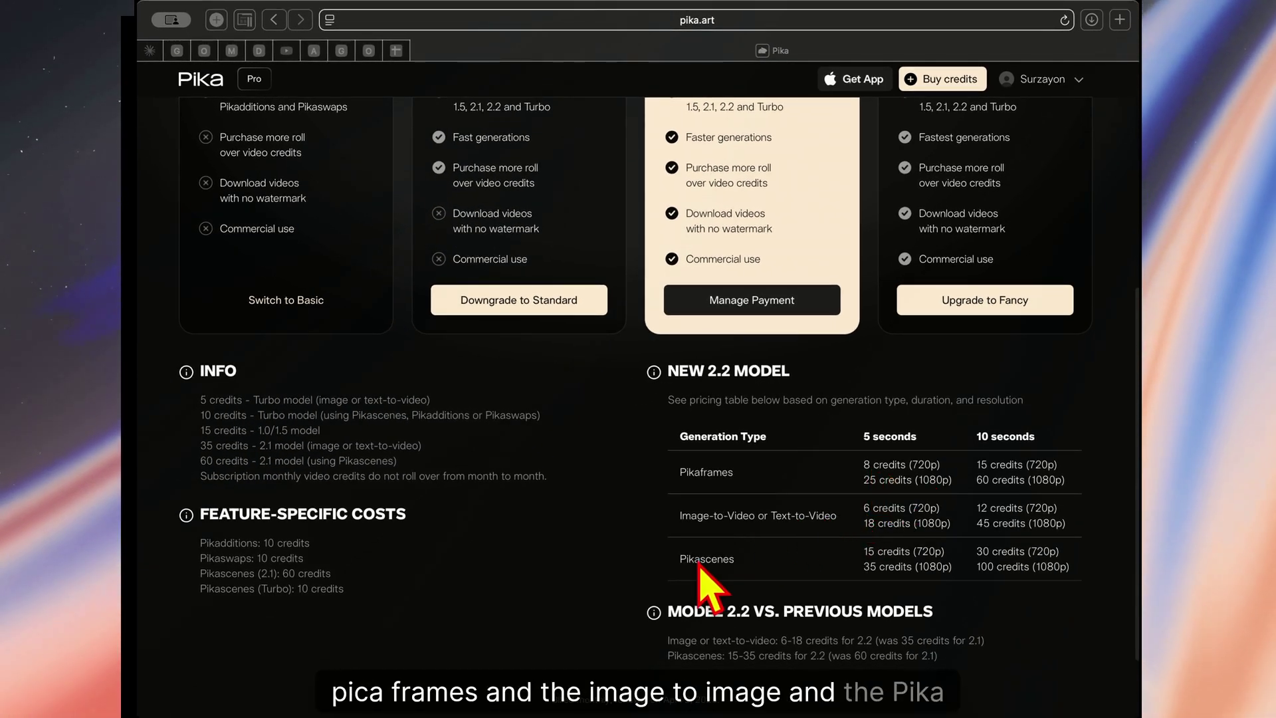
scroll(699, 563, "up", 5)
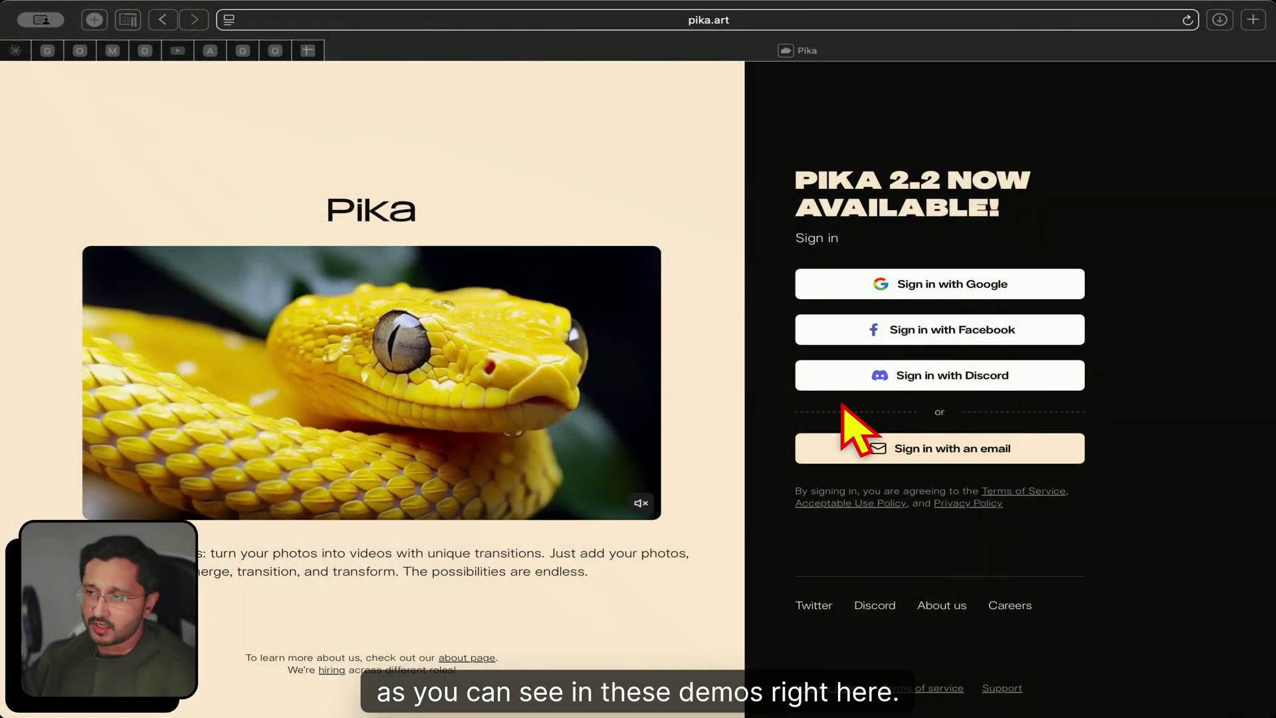
Step: Sign in with Google and load the template showing a bullet shot out of a gun barrel
left_click(858, 291)
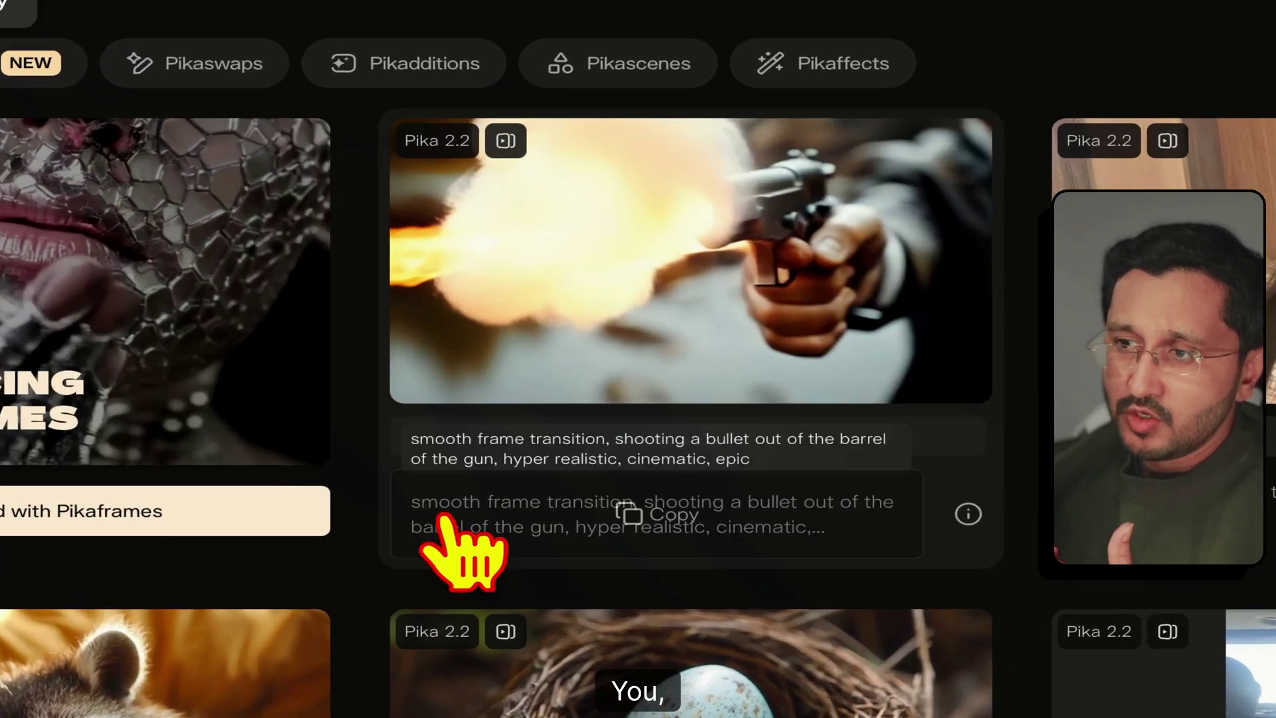
mouse_move(488, 325)
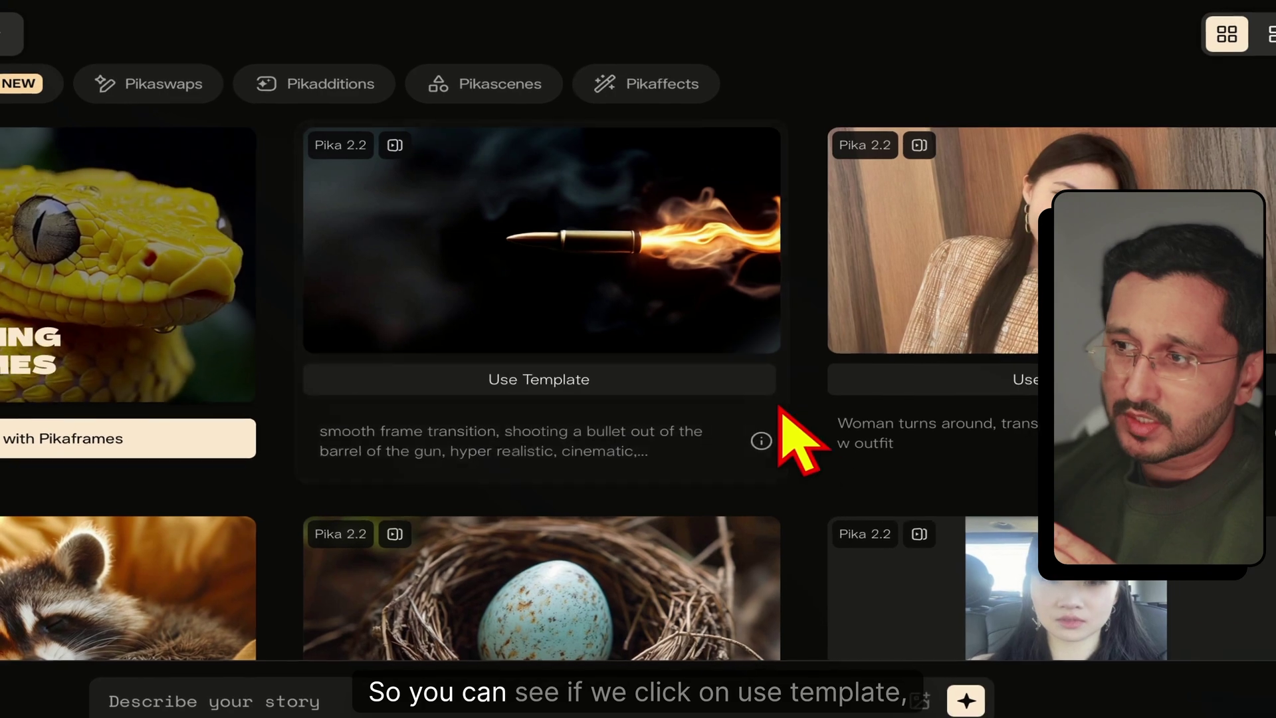
left_click(680, 381)
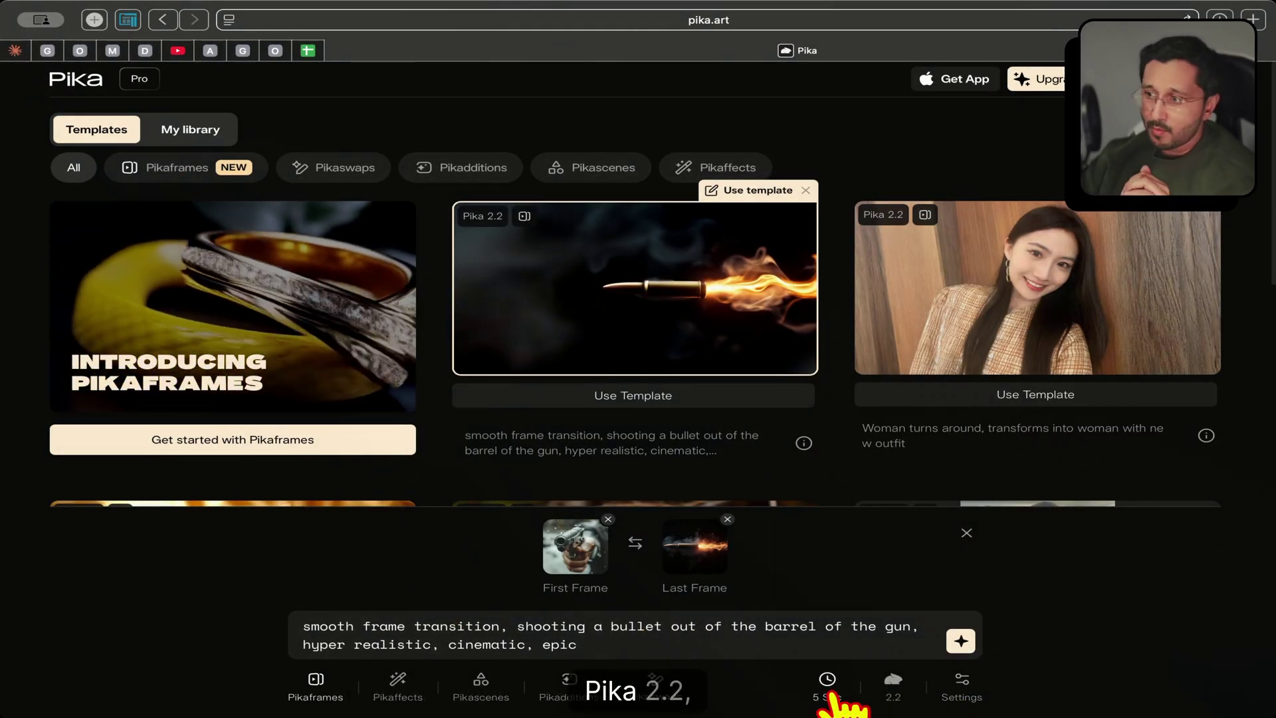
Step: Set the clip duration to 10 seconds and review the model choices and the resolution and aspect ratio settings
left_click(827, 698)
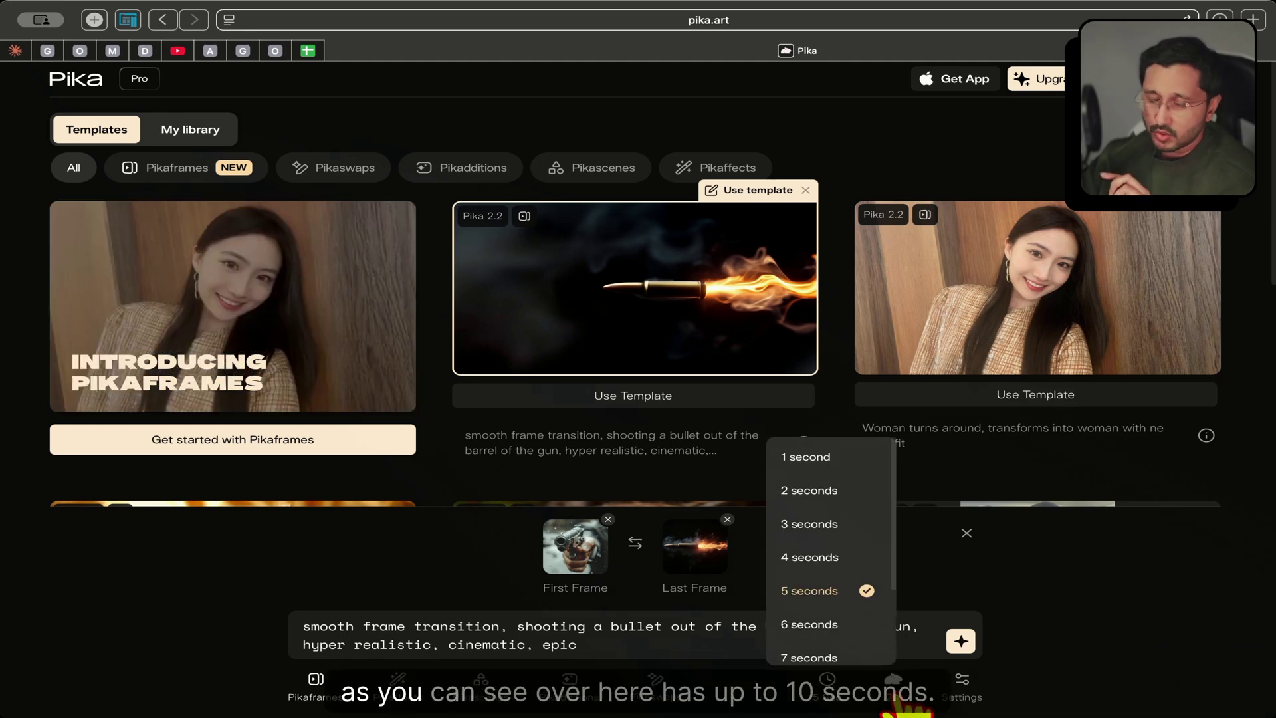
scroll(904, 706, "down", 5)
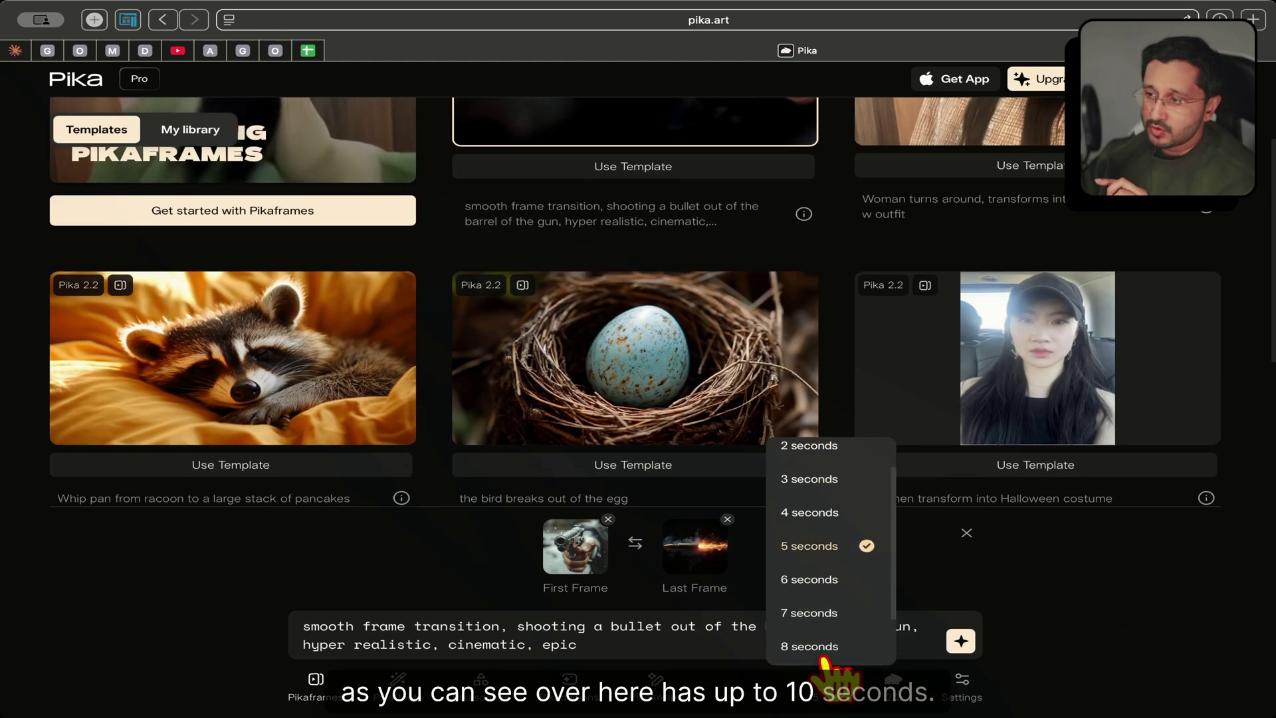
left_click(894, 684)
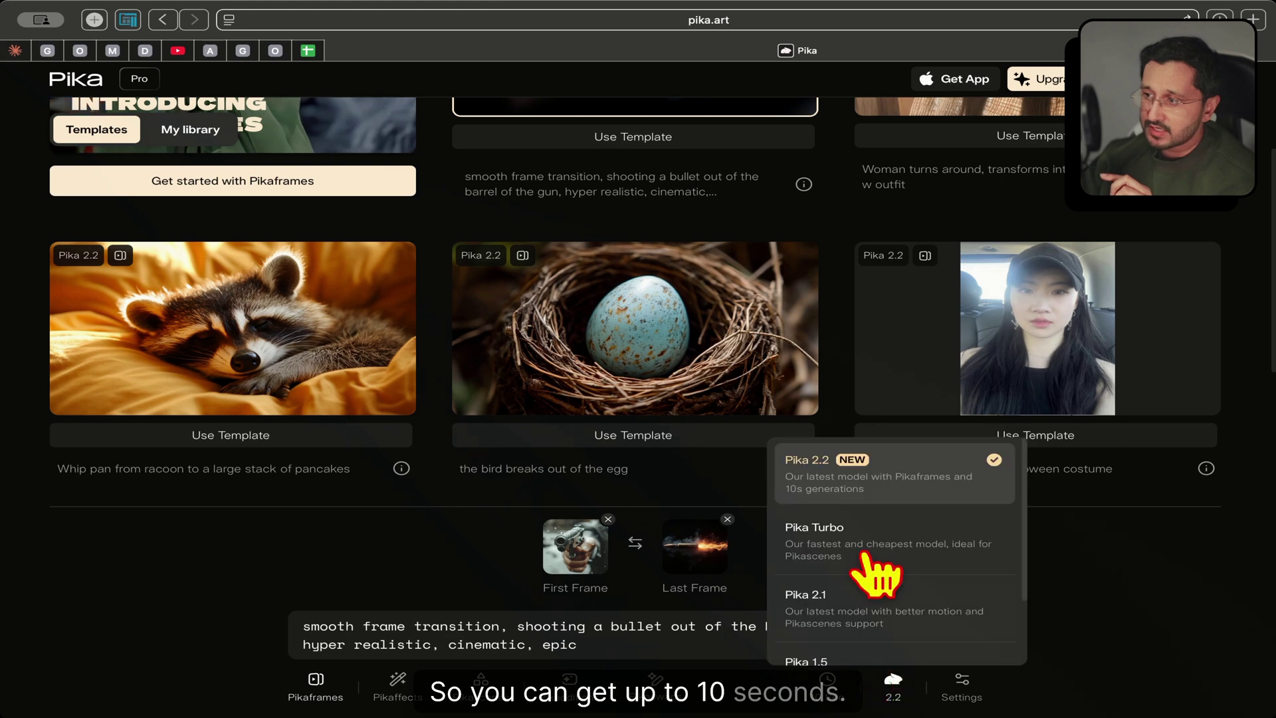
left_click(962, 684)
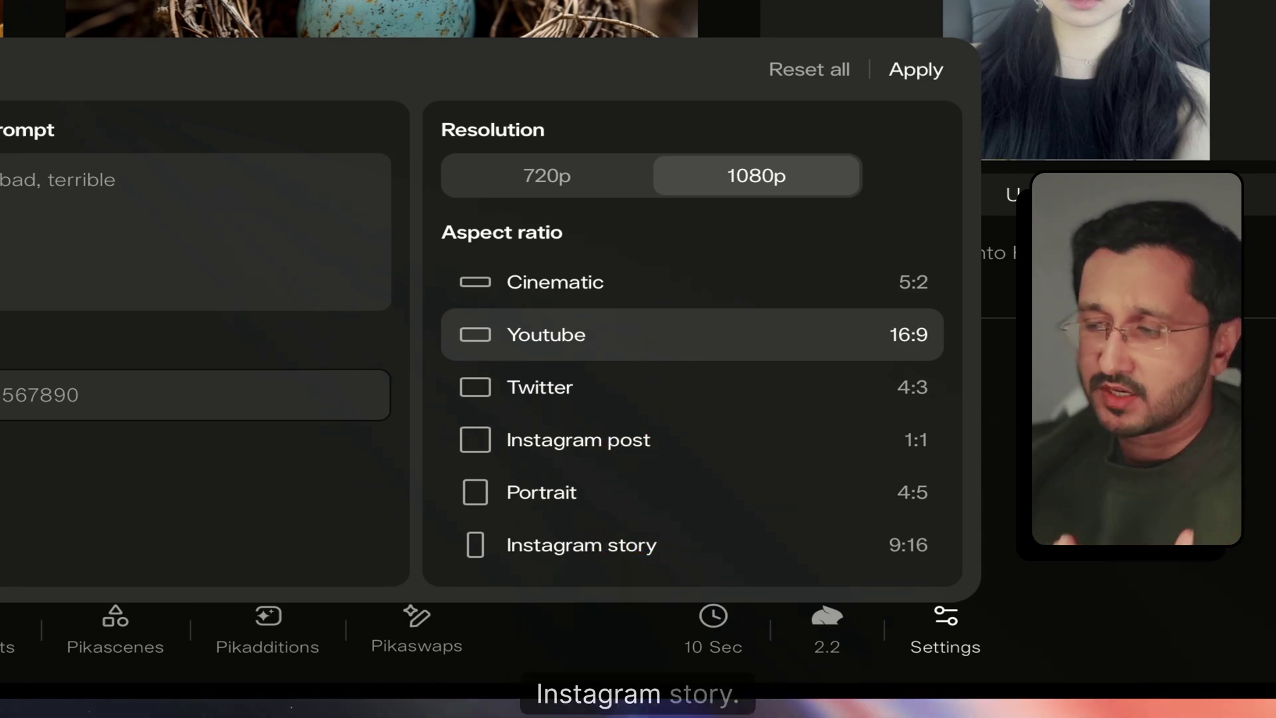
key("Escape")
scroll(512, 157, "up", 3)
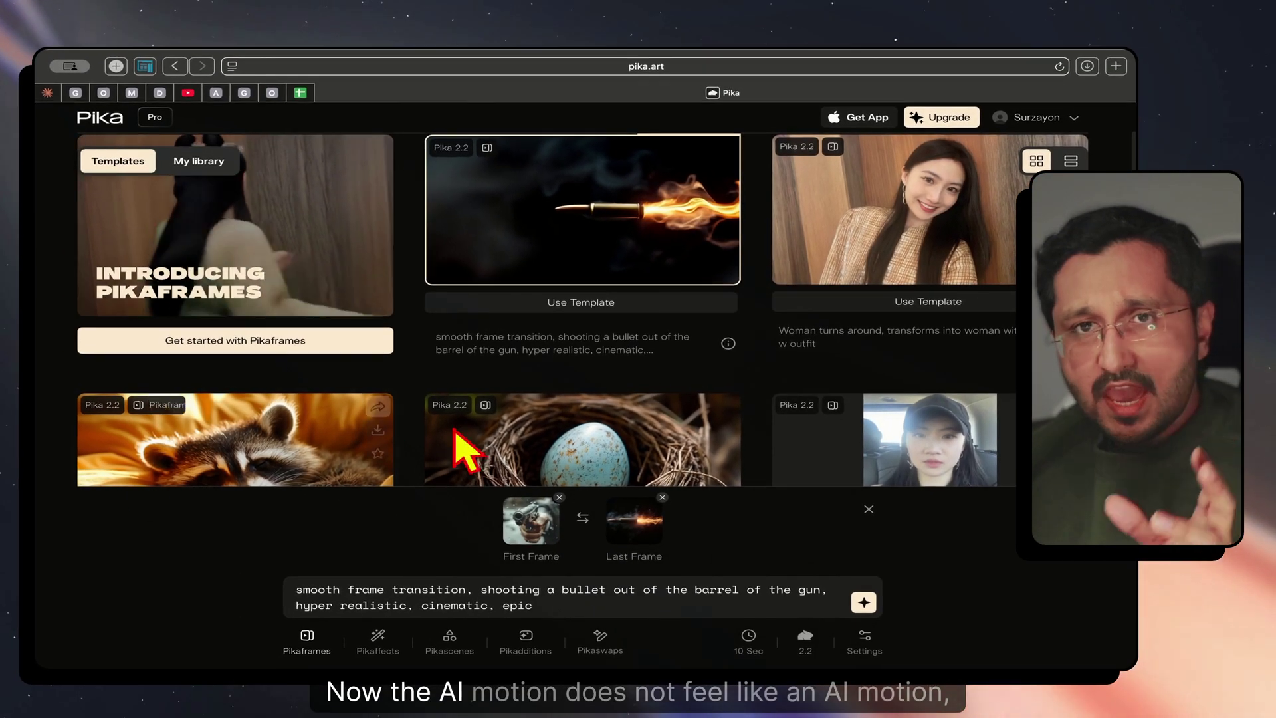
Step: Load the template in which a woman turns around and transforms into a woman with a new outfit
scroll(455, 430, "up", 2)
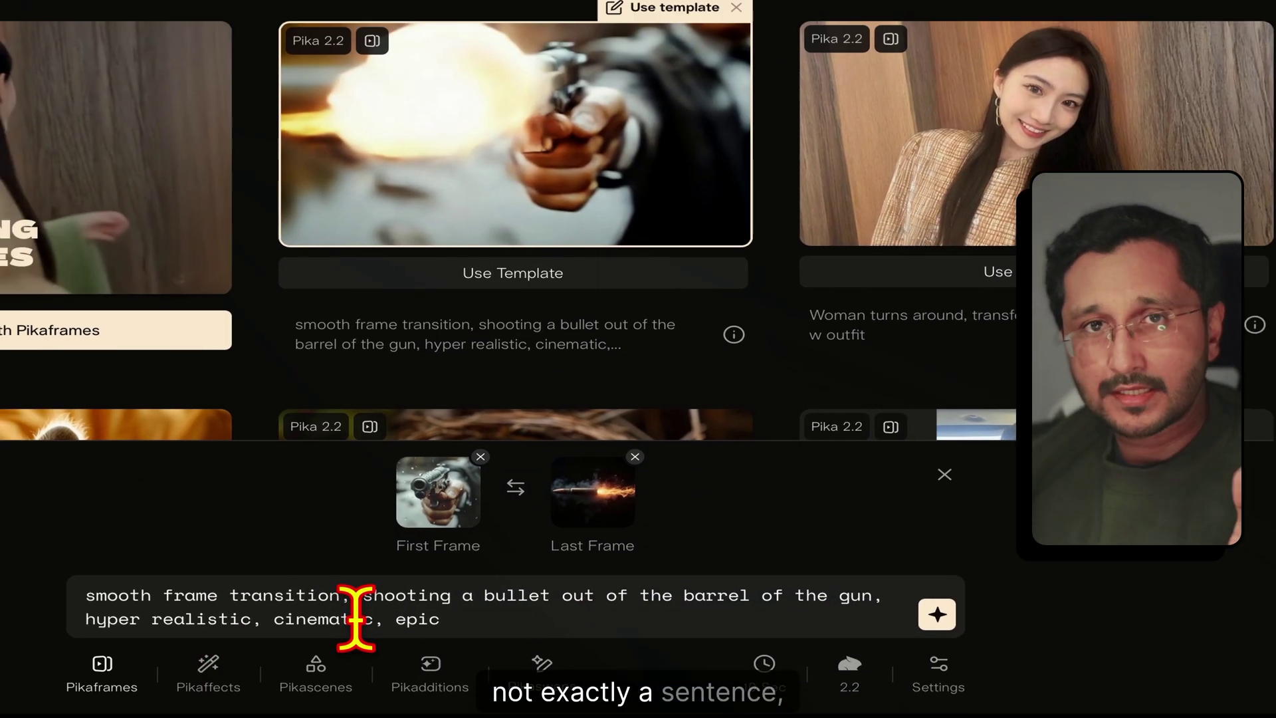
mouse_move(466, 146)
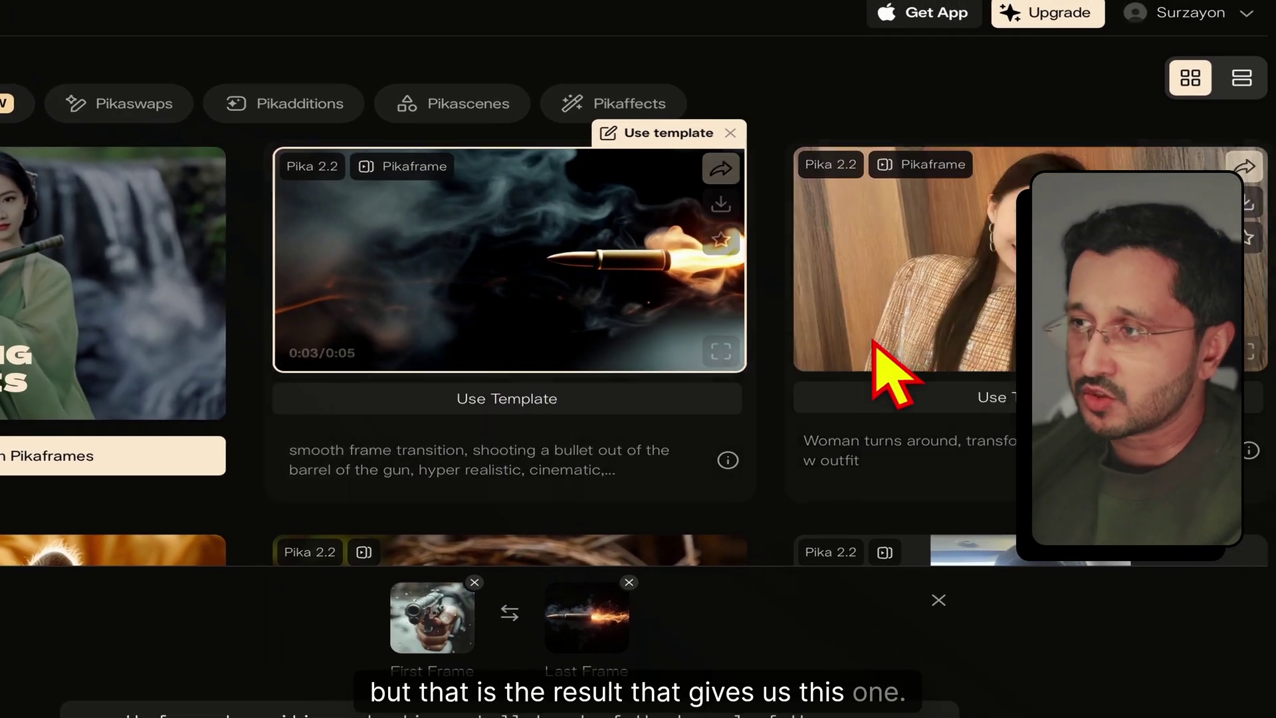
mouse_move(979, 412)
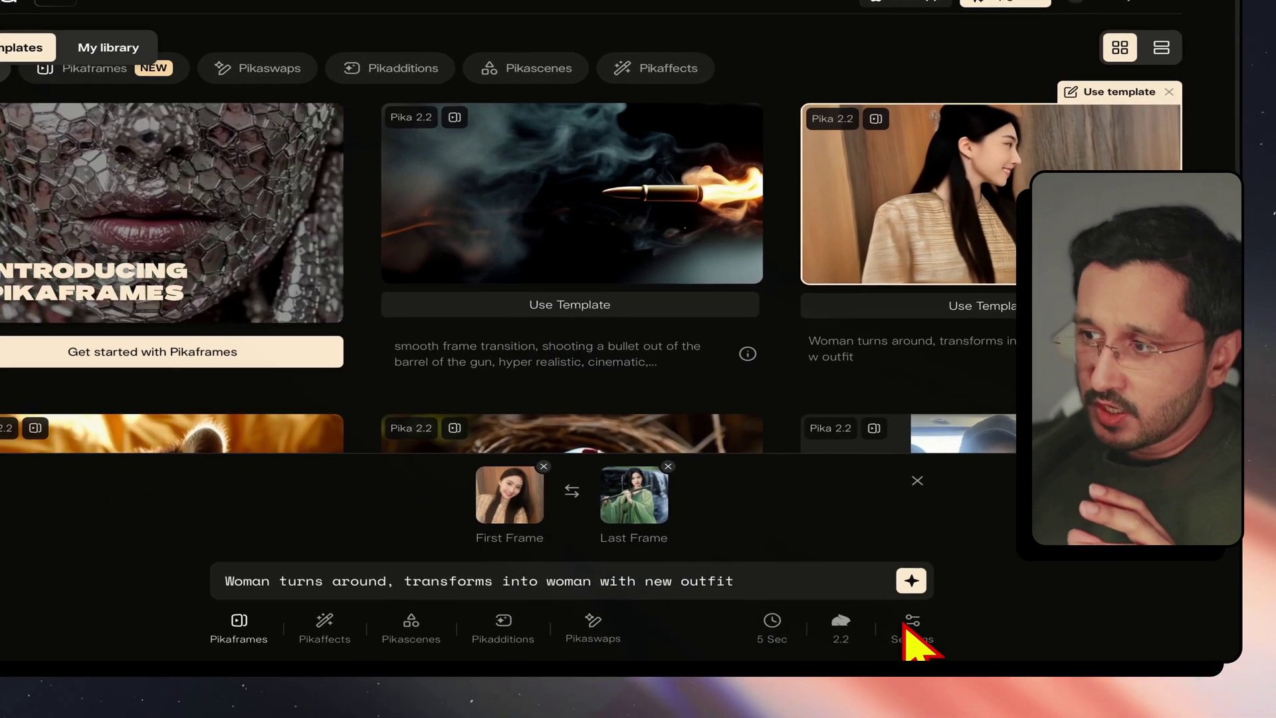
Step: Apply the generation settings with 1080p resolution and the Youtube 16:9 aspect ratio
left_click(807, 628)
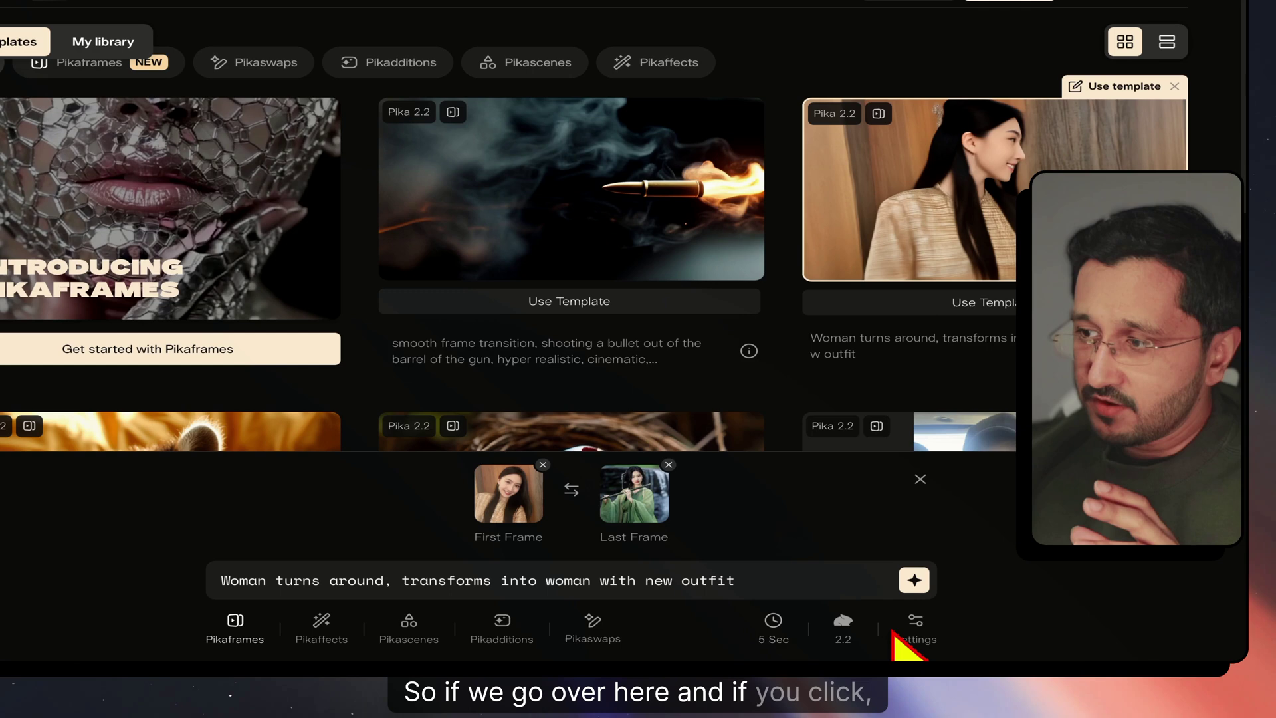
left_click(912, 630)
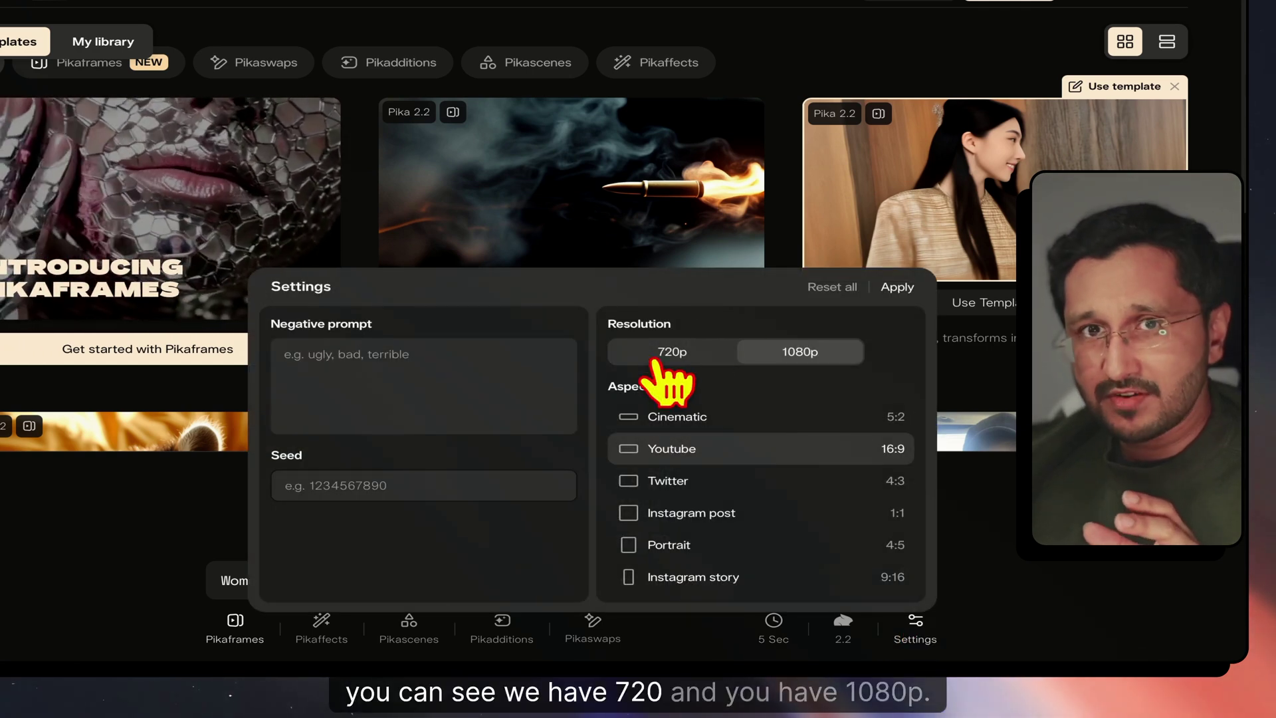
left_click(898, 288)
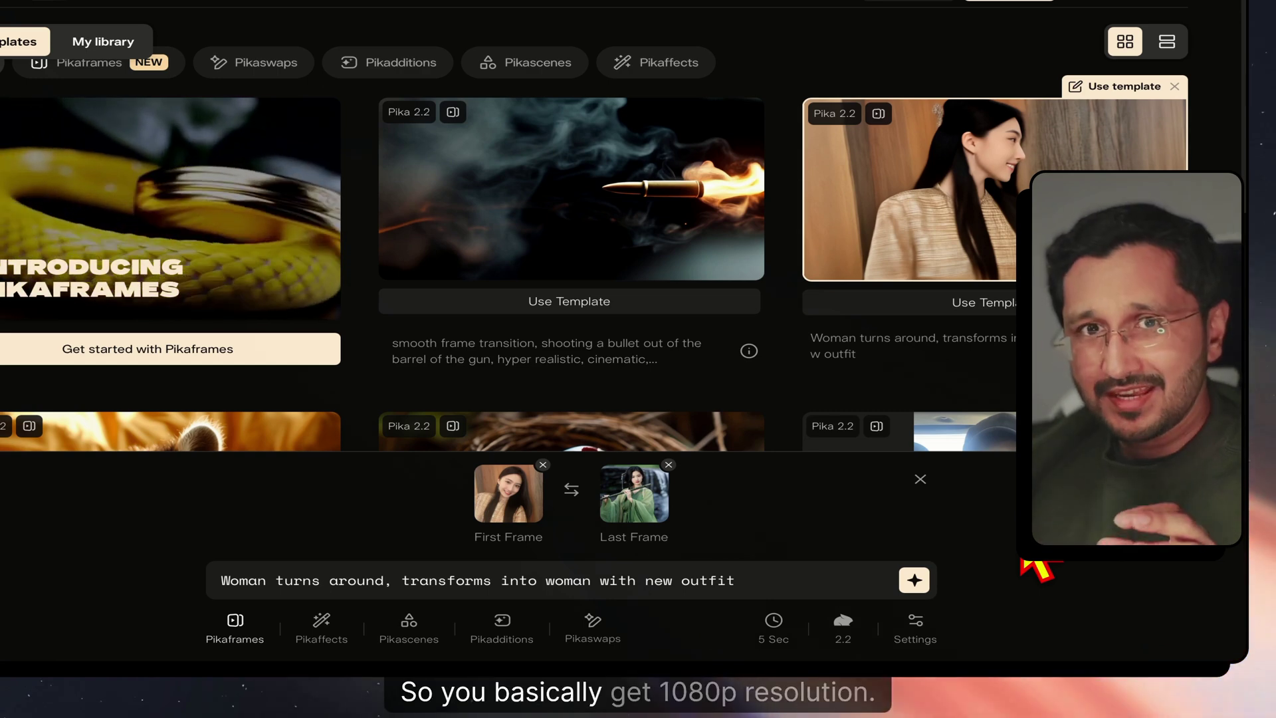
Step: Try the racoon-to-pancakes template and replace it with the one where the bird breaks out of the egg
mouse_move(918, 194)
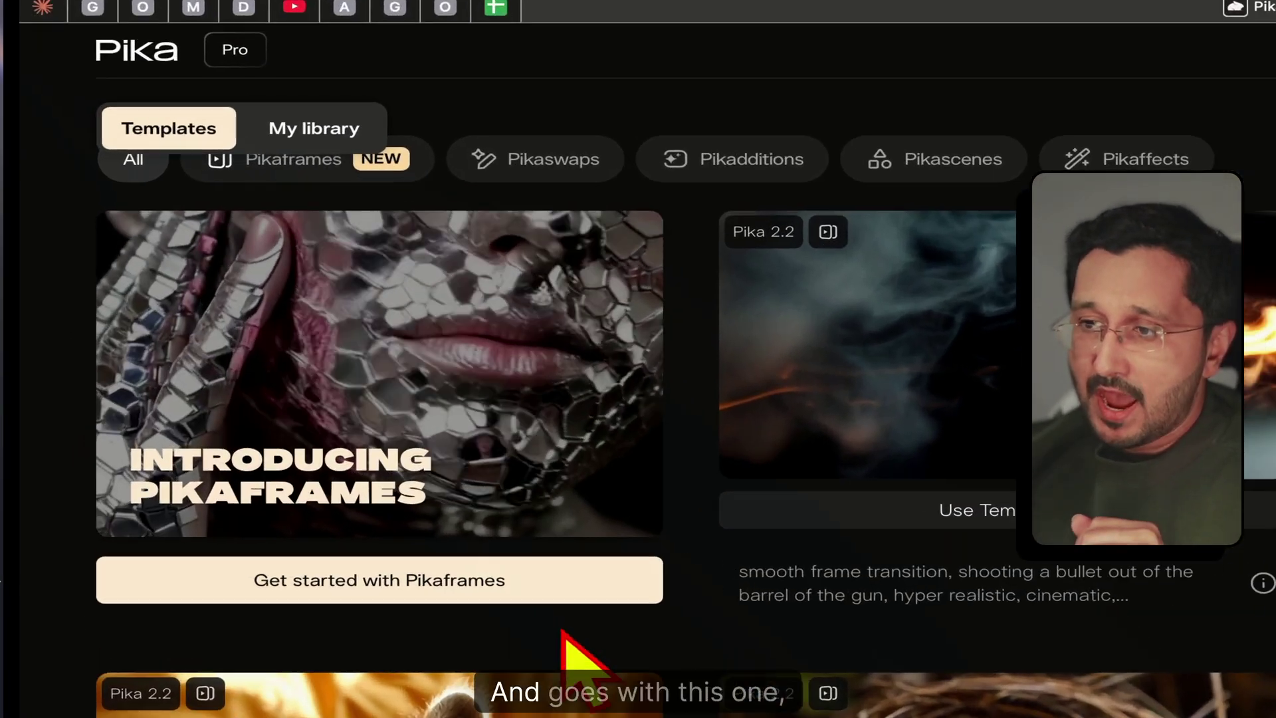
scroll(314, 416, "down", 5)
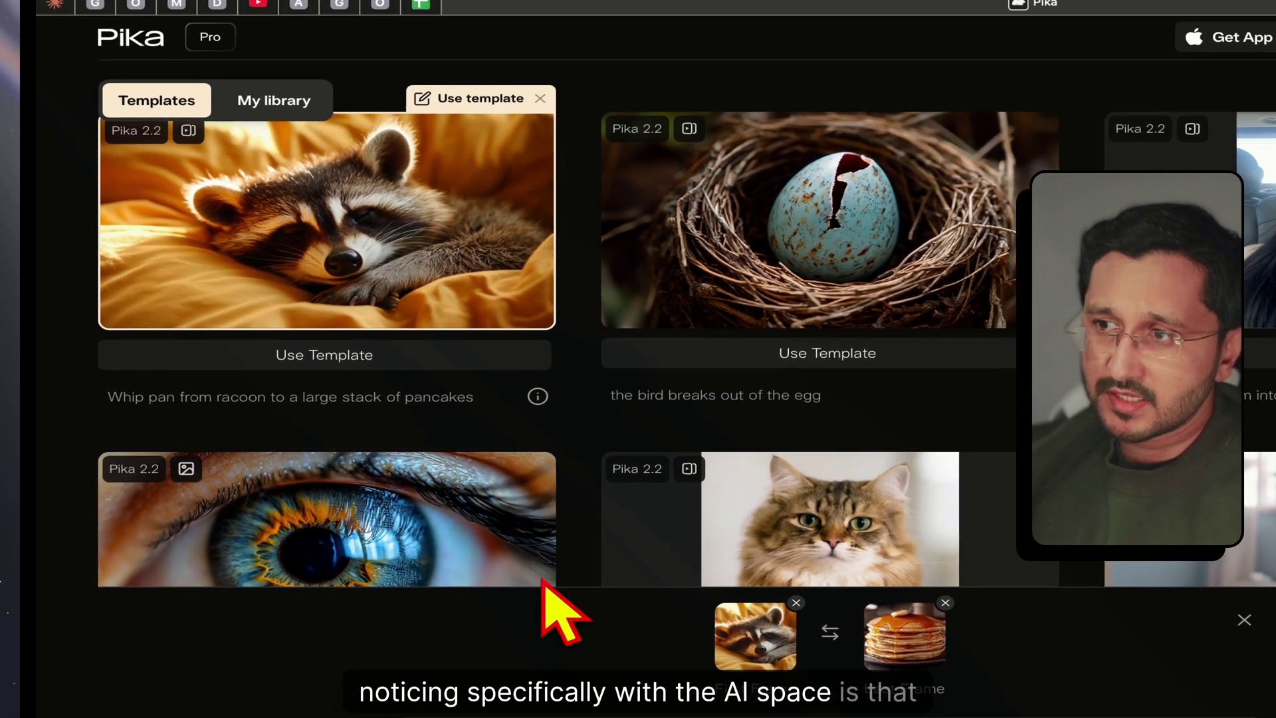
mouse_move(251, 263)
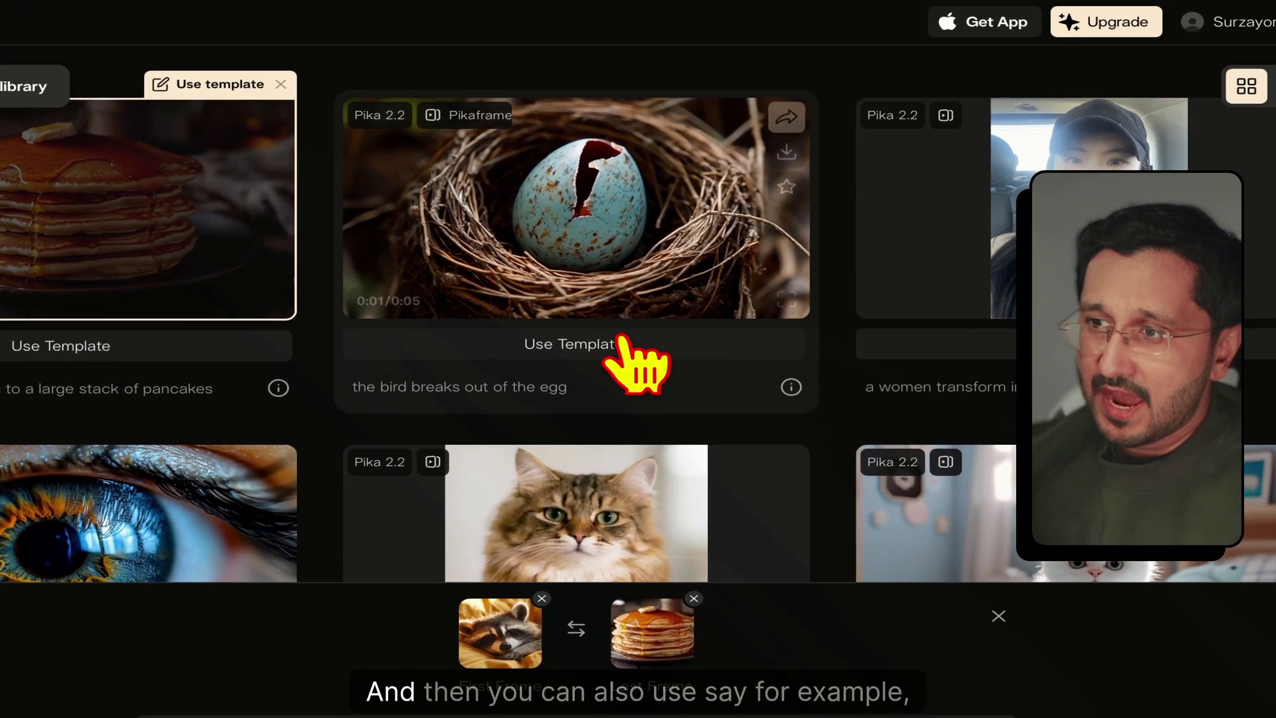
mouse_move(618, 325)
left_click(479, 411)
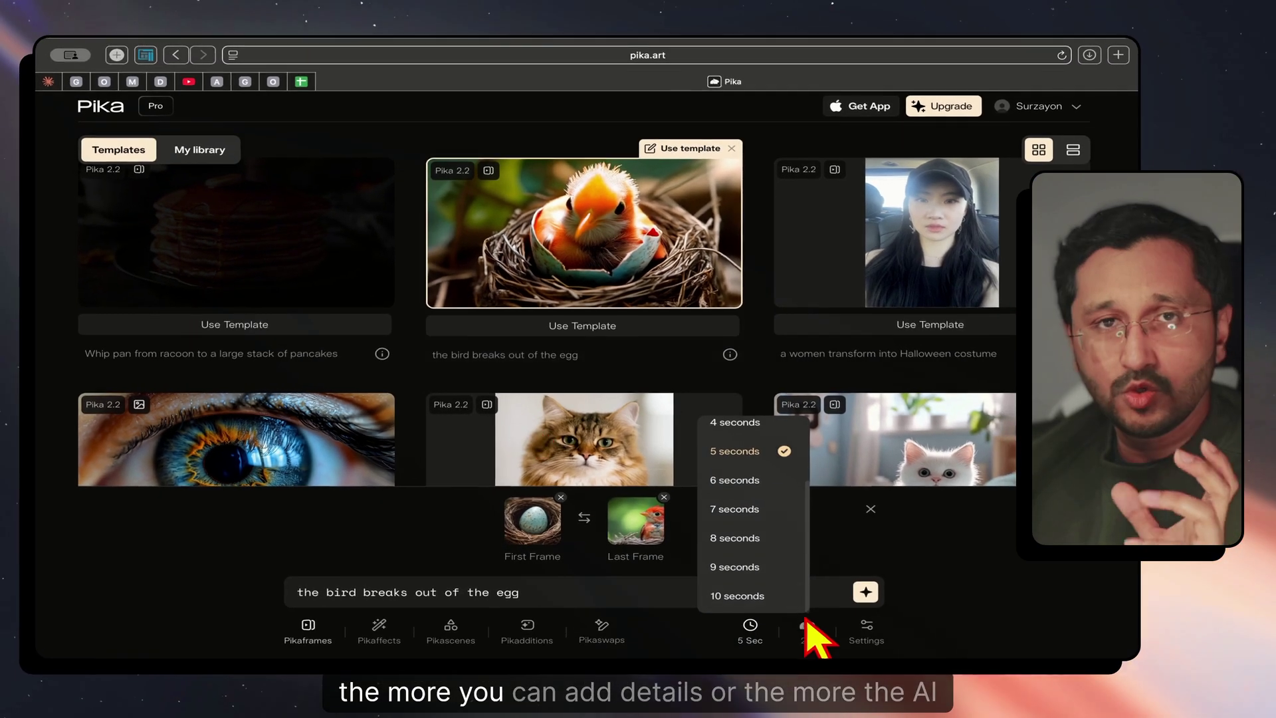
Step: Check the clip durations offered for the egg template and browse the Pikaframes templates
left_click(756, 640)
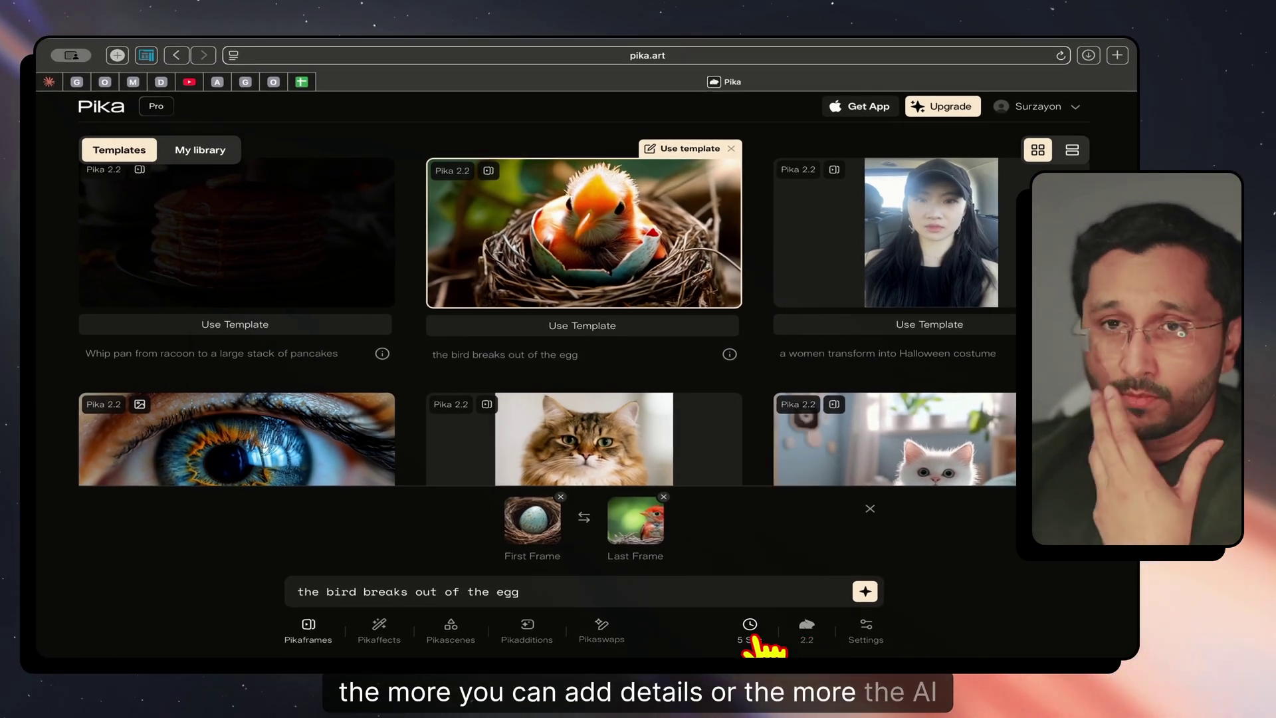
left_click(756, 640)
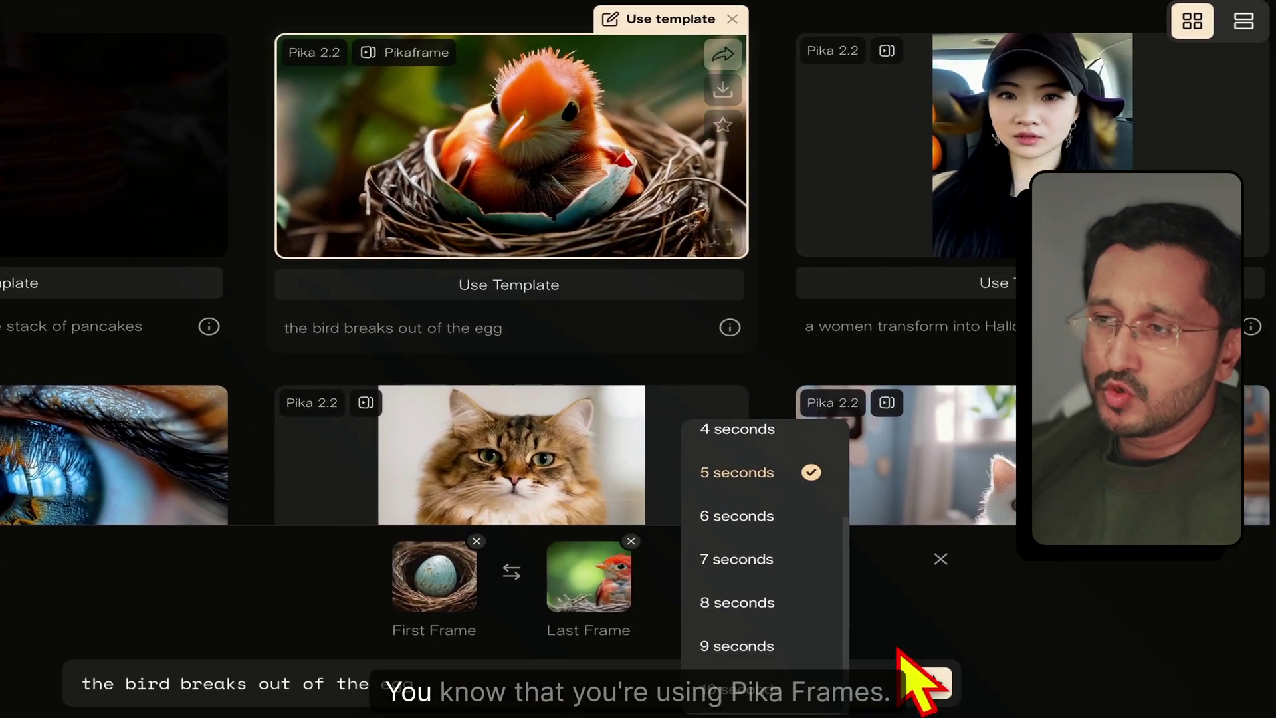
left_click(1014, 686)
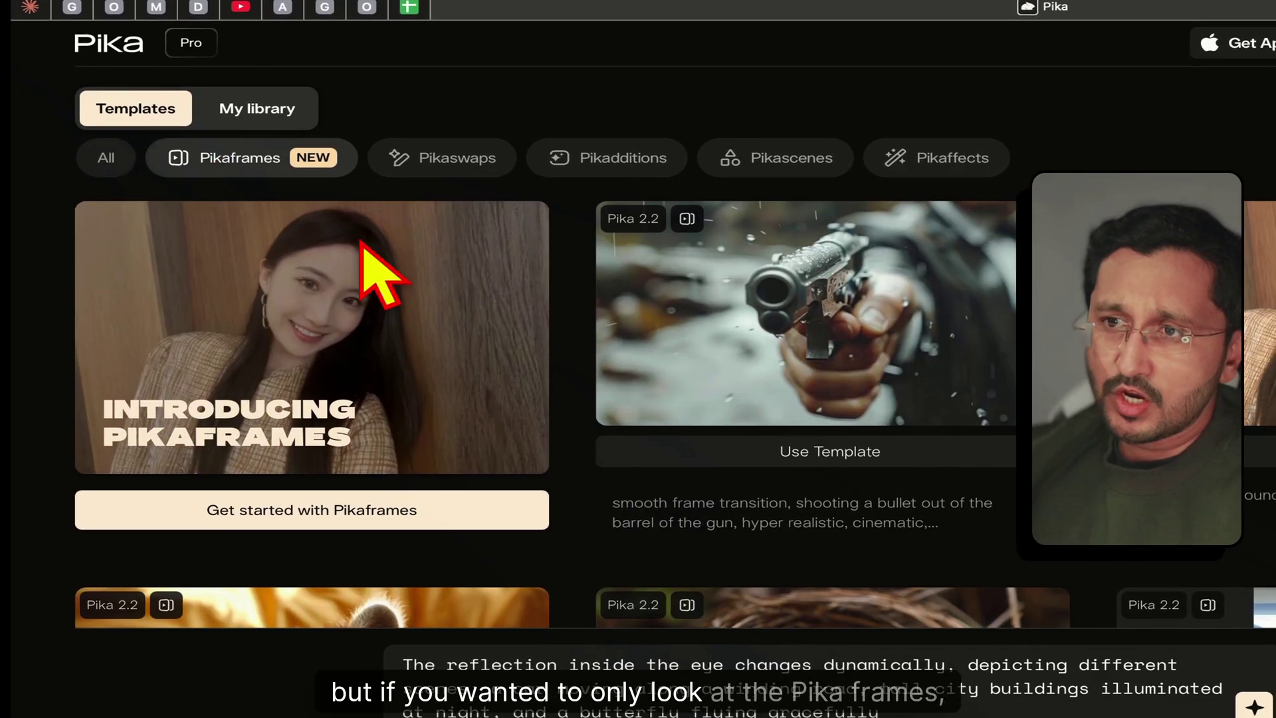
scroll(362, 241, "down", 10)
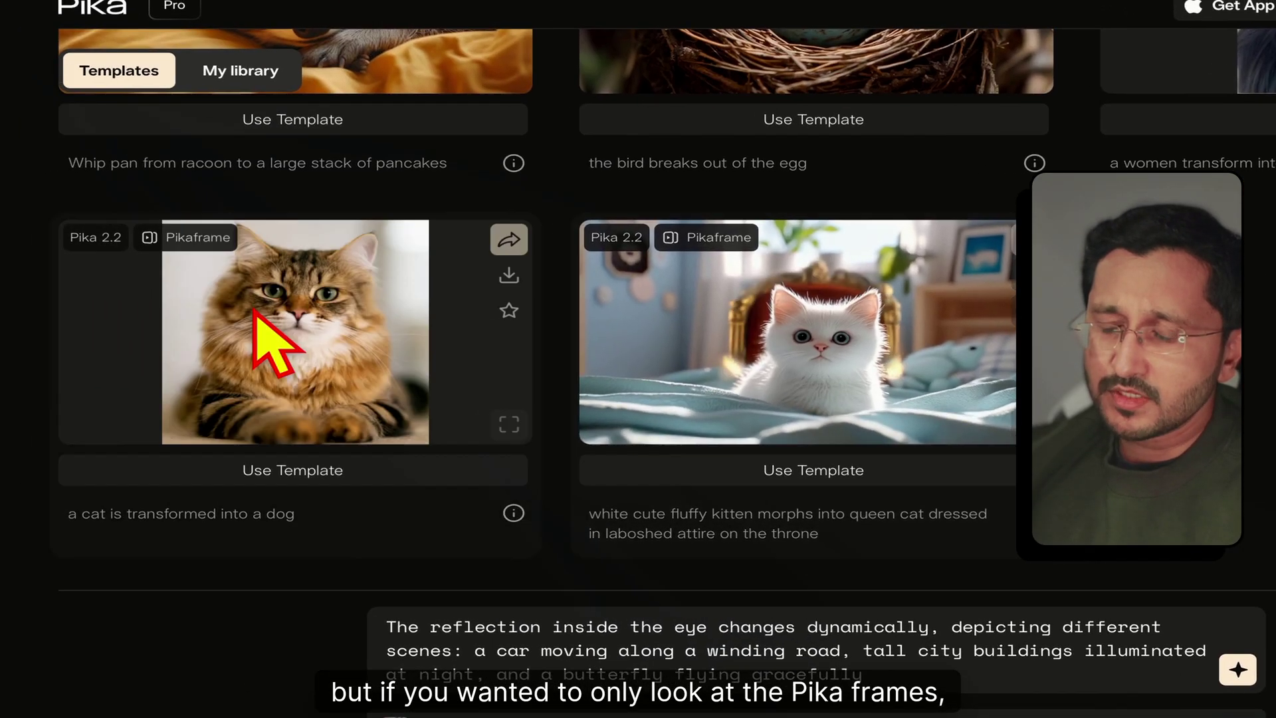
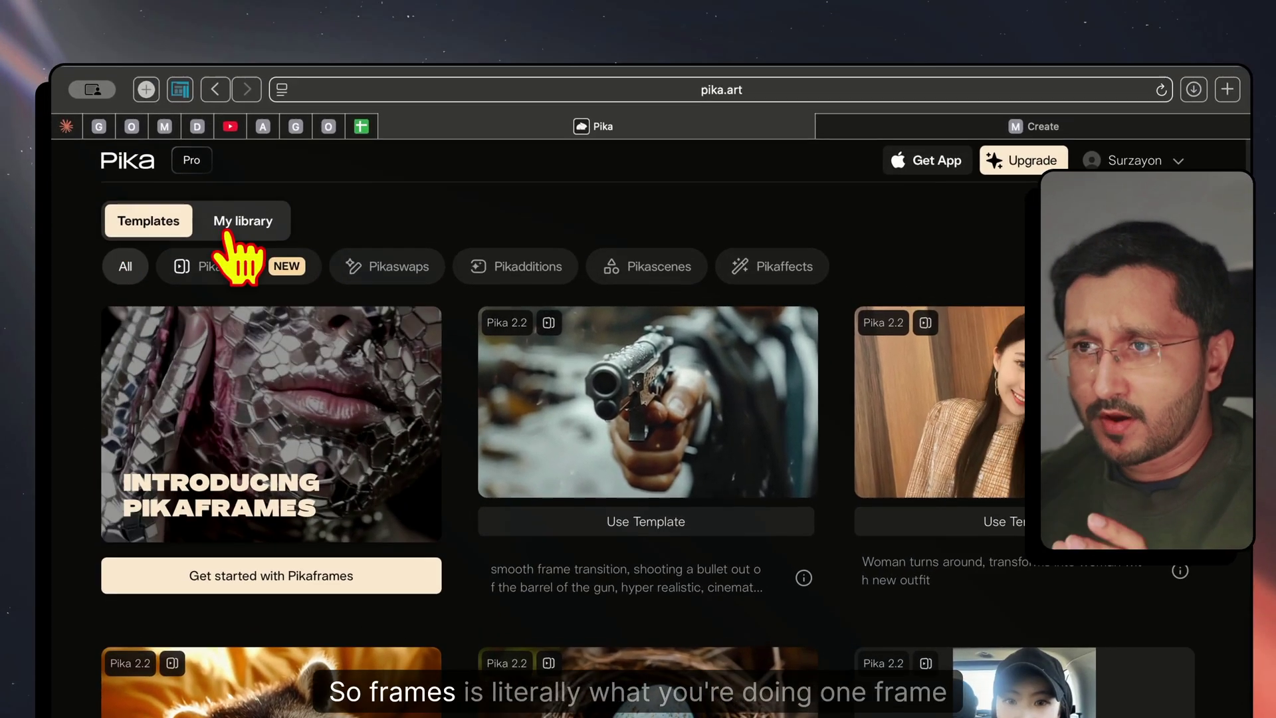
Step: Open the personal library and load the non fungible ai logo transition video for reprompting with its frames
left_click(176, 175)
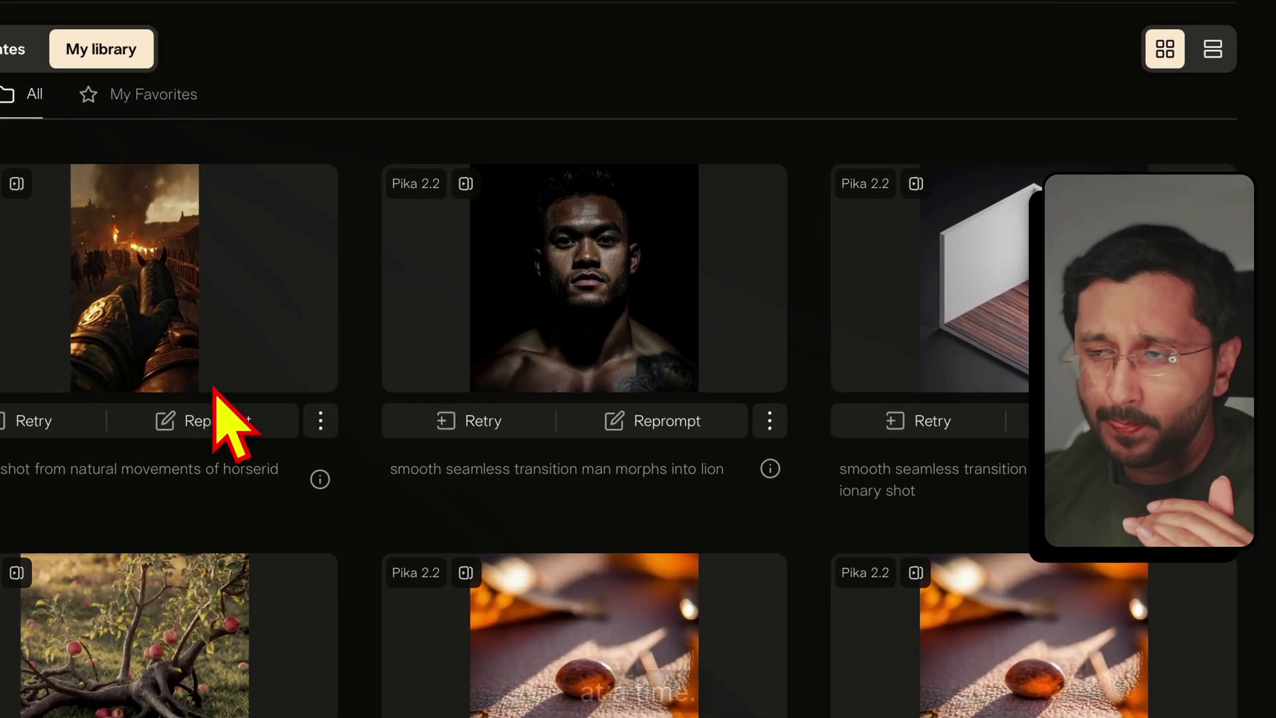
scroll(469, 426, "down", 10)
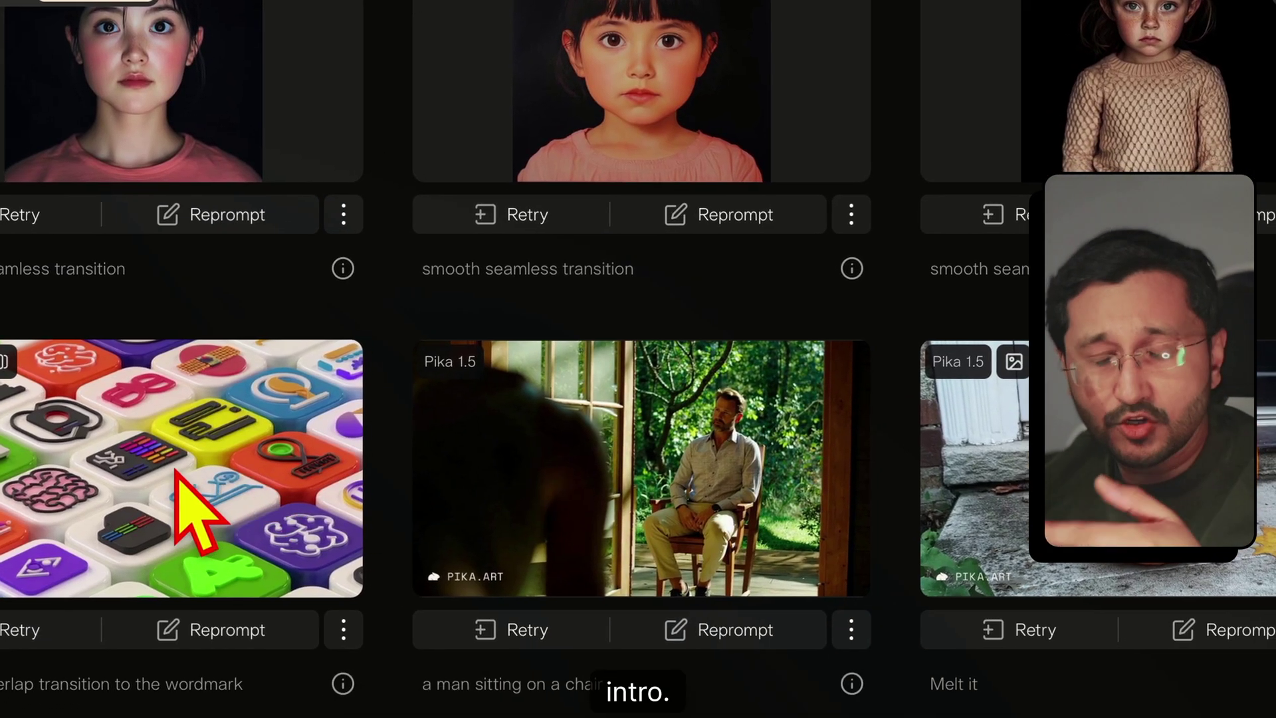
mouse_move(149, 465)
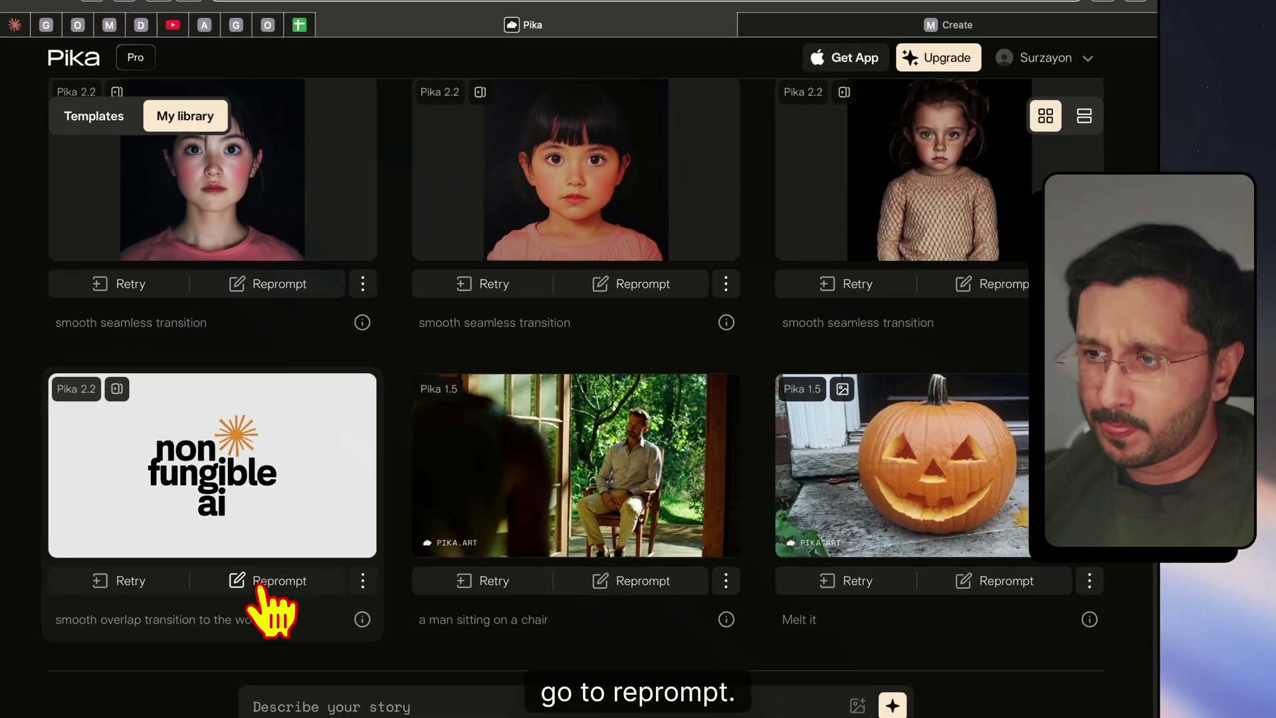
left_click(367, 632)
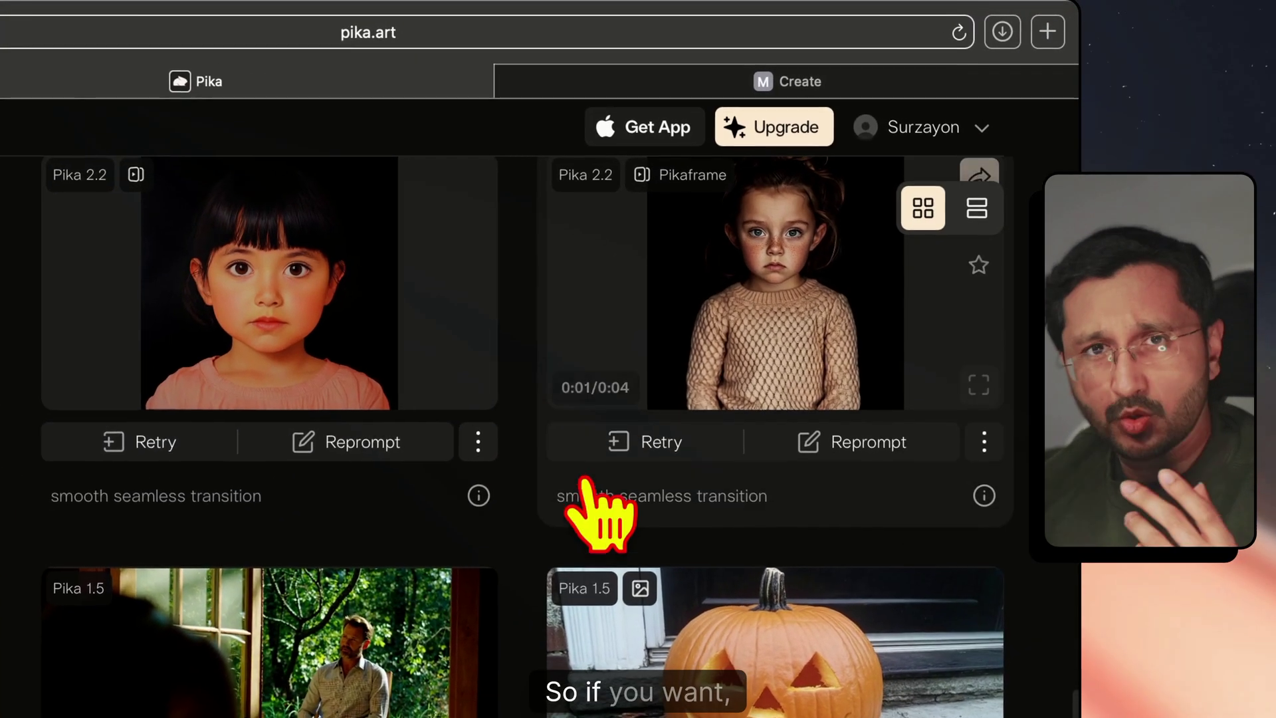
mouse_move(724, 336)
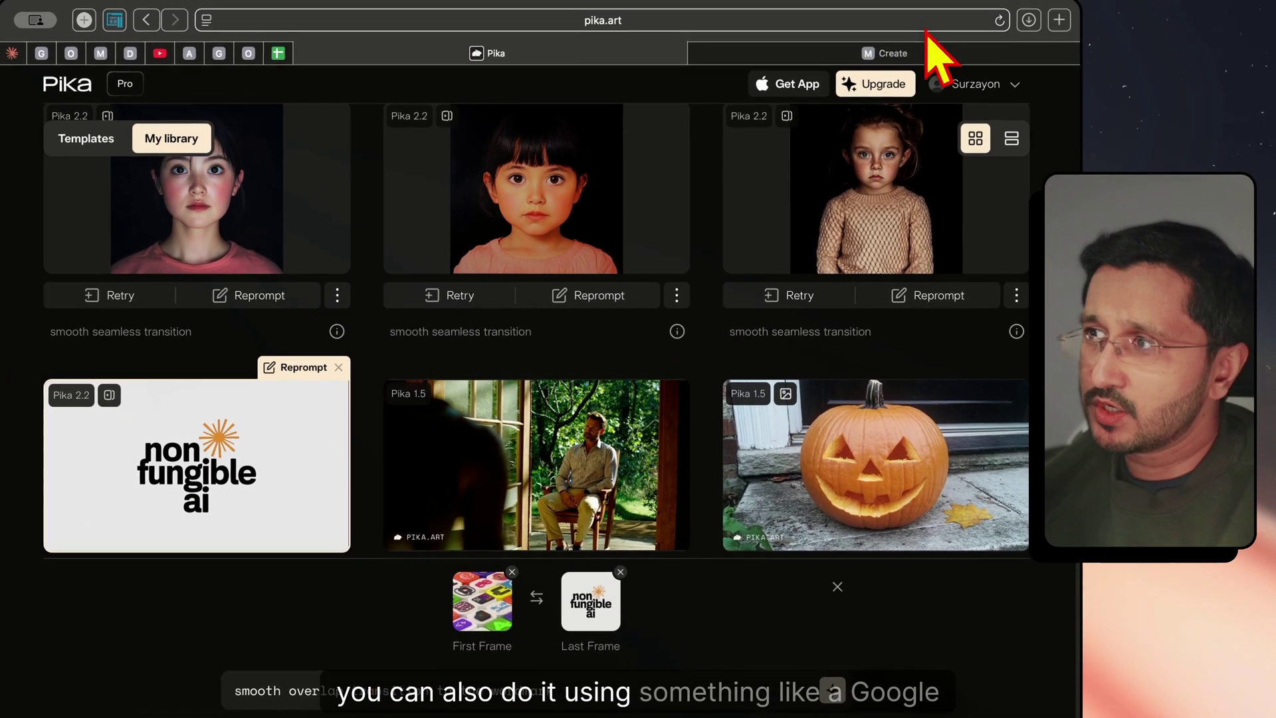
Step: Open google.com in a new browser tab
left_click(1059, 20)
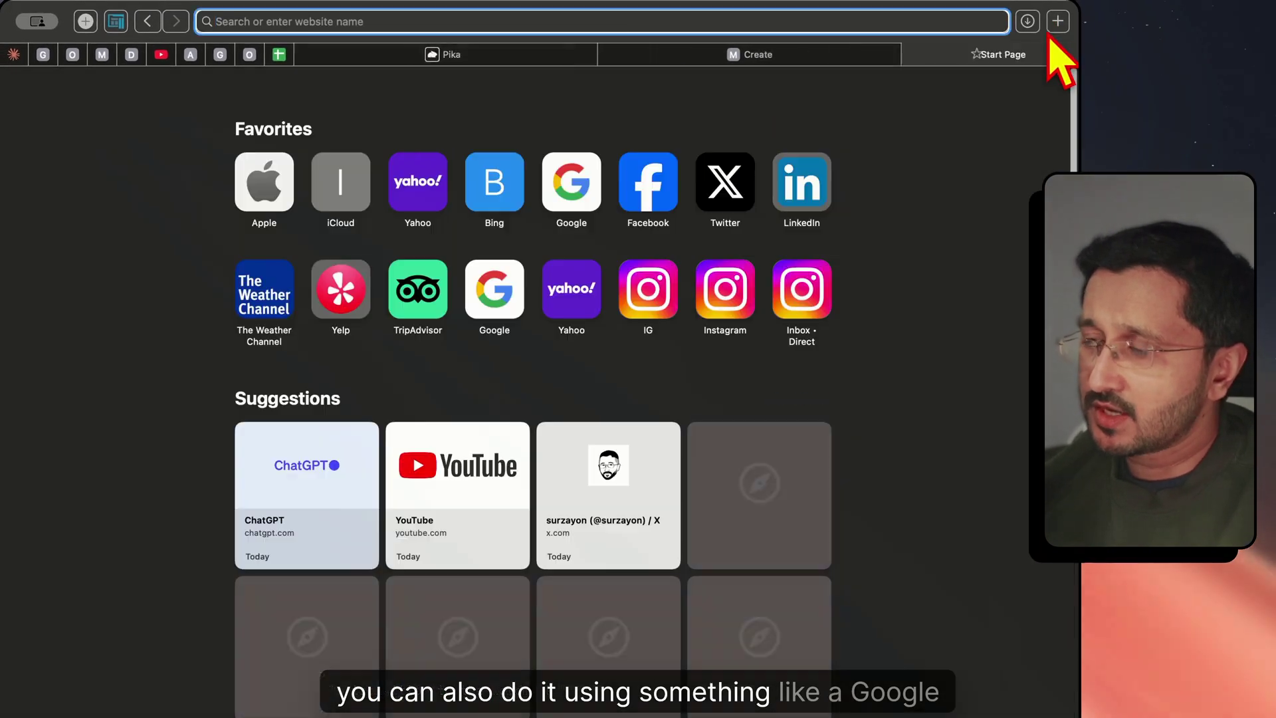
type("goo")
key("Return")
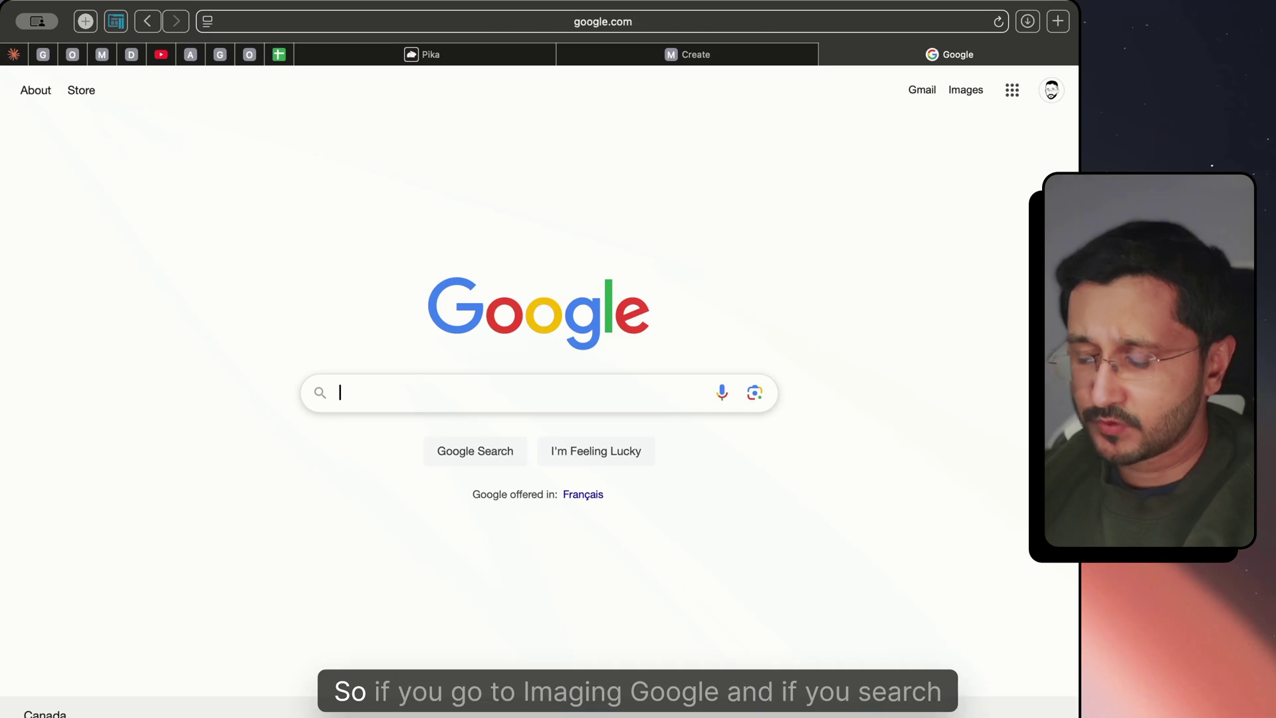
Step: Search Google for "imagen google", refine the search to "imagen google labs", and open the ImageFX tool
type("imagen google")
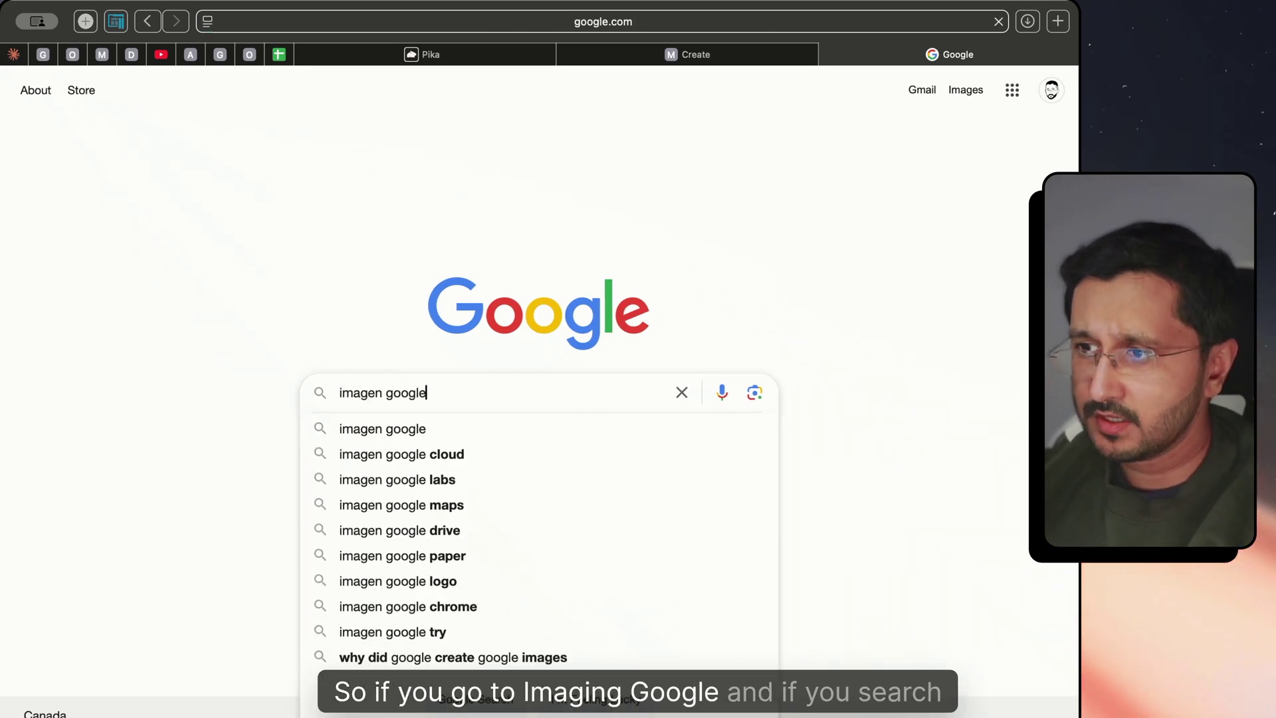
key("Return")
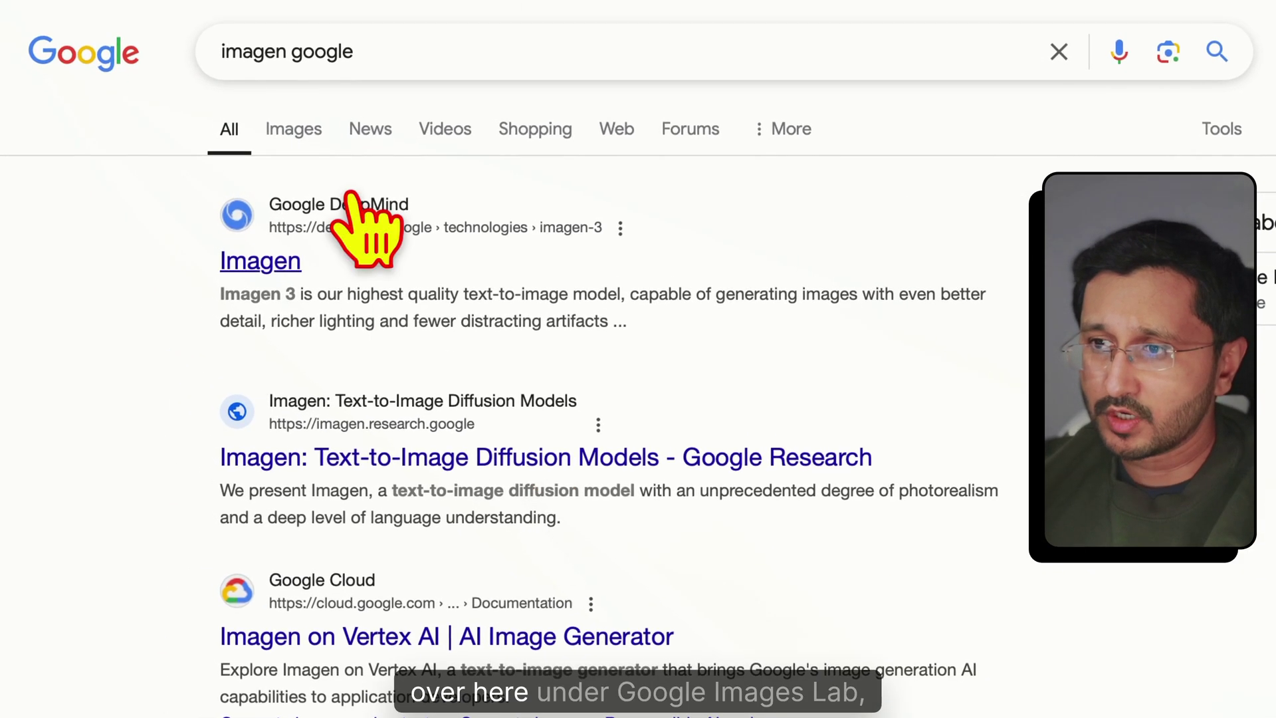
left_click(226, 98)
type("labs")
key("Return")
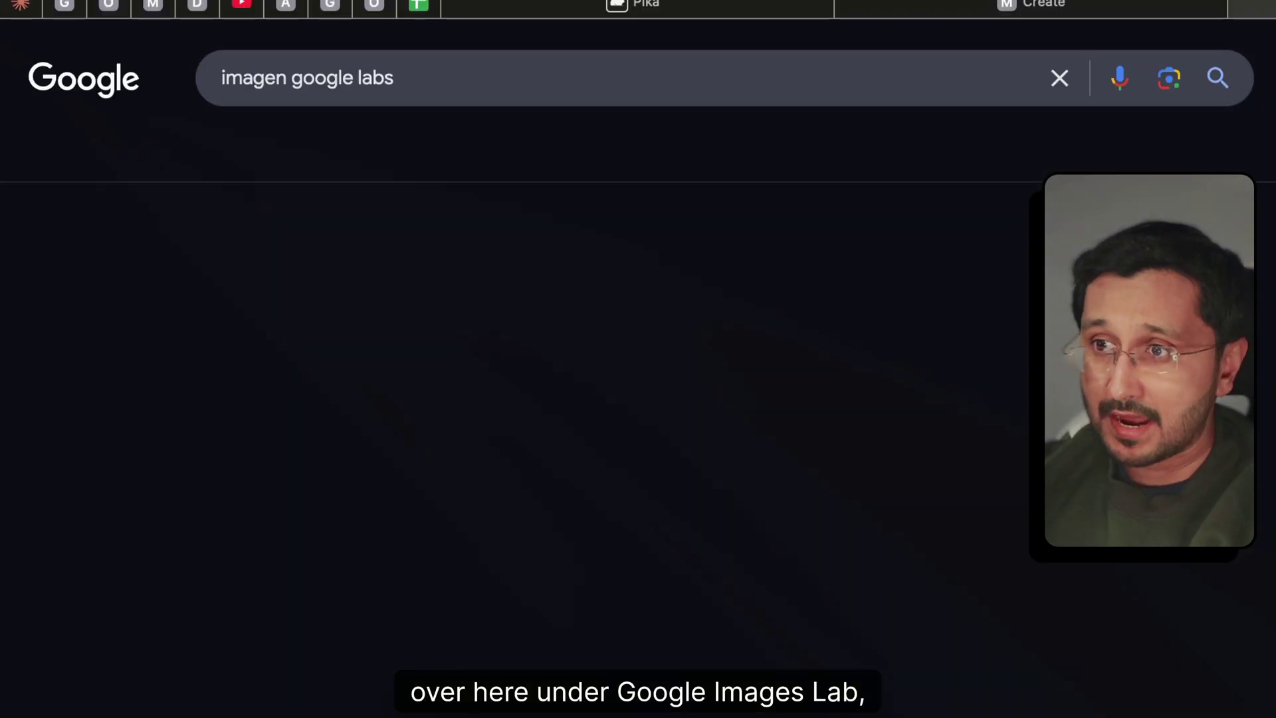
left_click(318, 231)
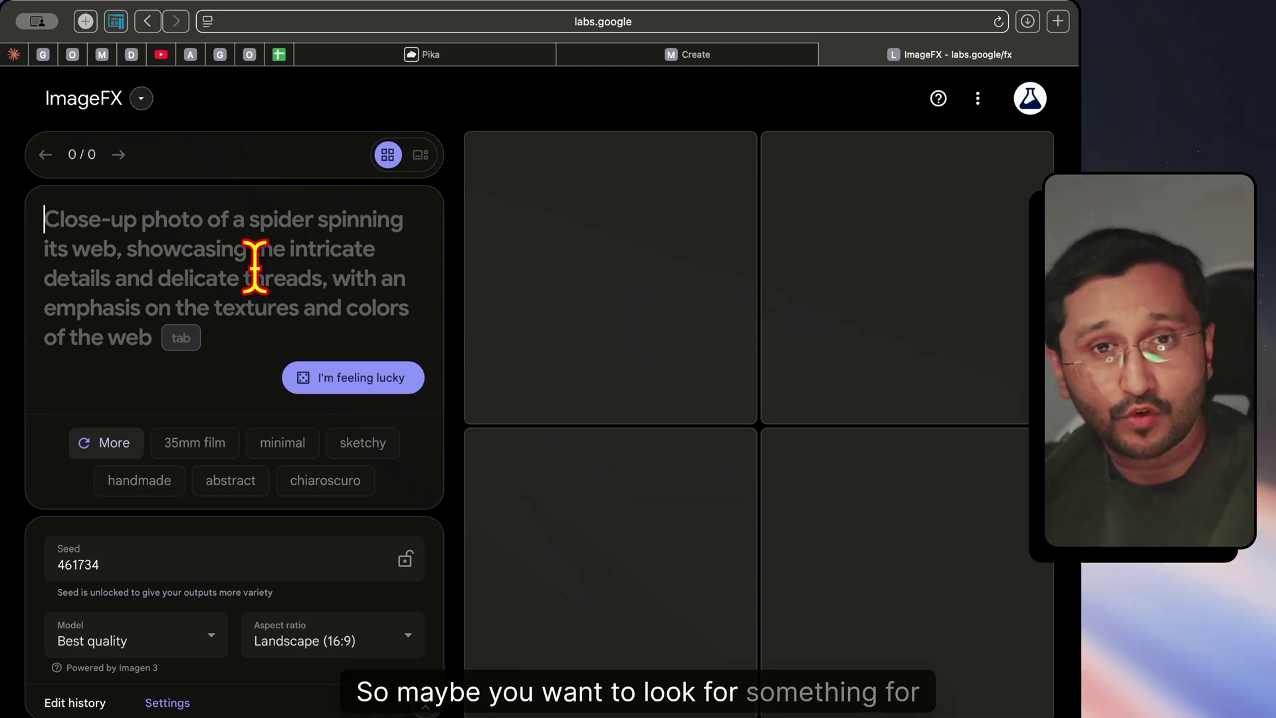
Step: Switch to Midjourney and open its Explore page
left_click(620, 57)
left_click(458, 57)
left_click(575, 58)
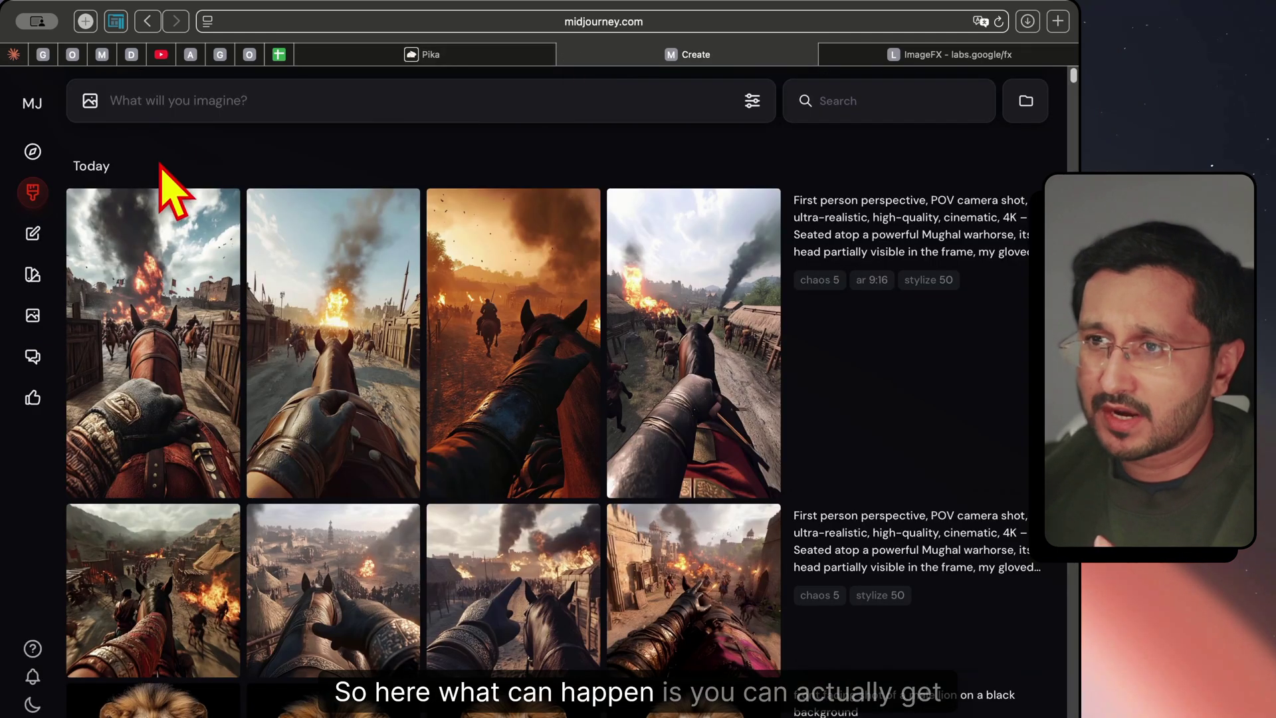
left_click(33, 151)
Step: Switch to Pika and play the non fungible ai logo transition video enlarged, closing it when finished
left_click(399, 56)
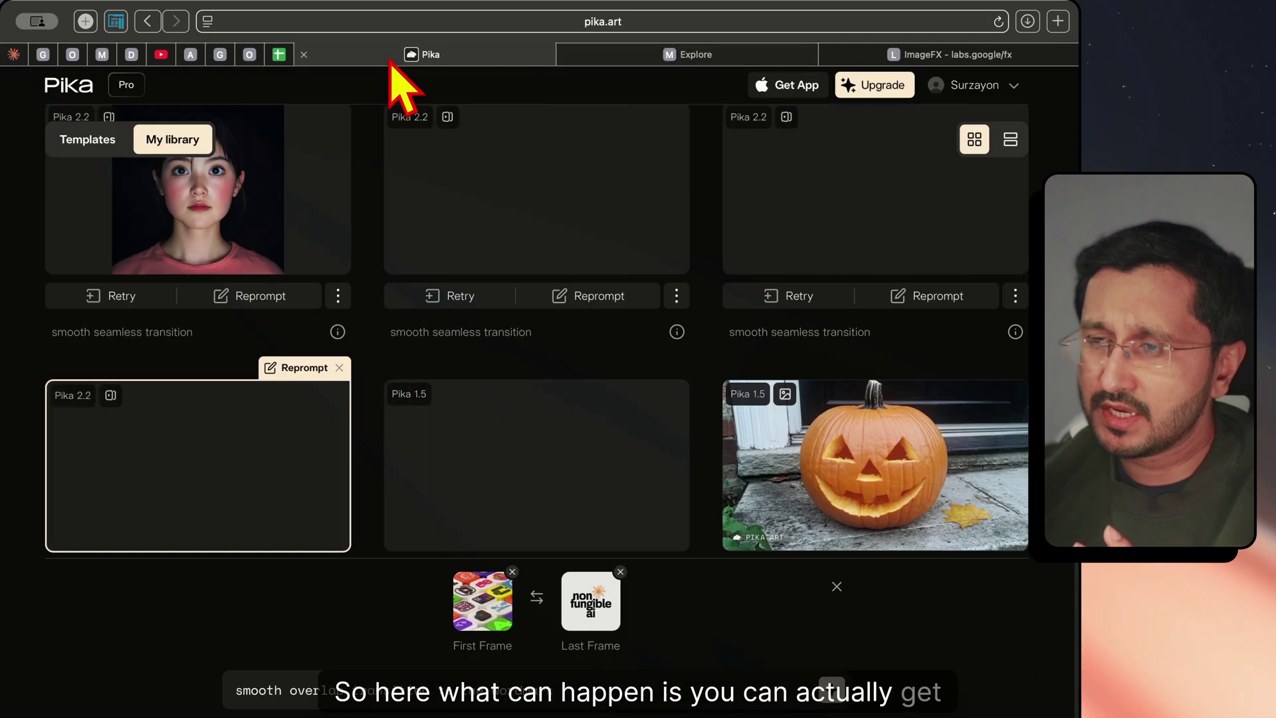
mouse_move(283, 442)
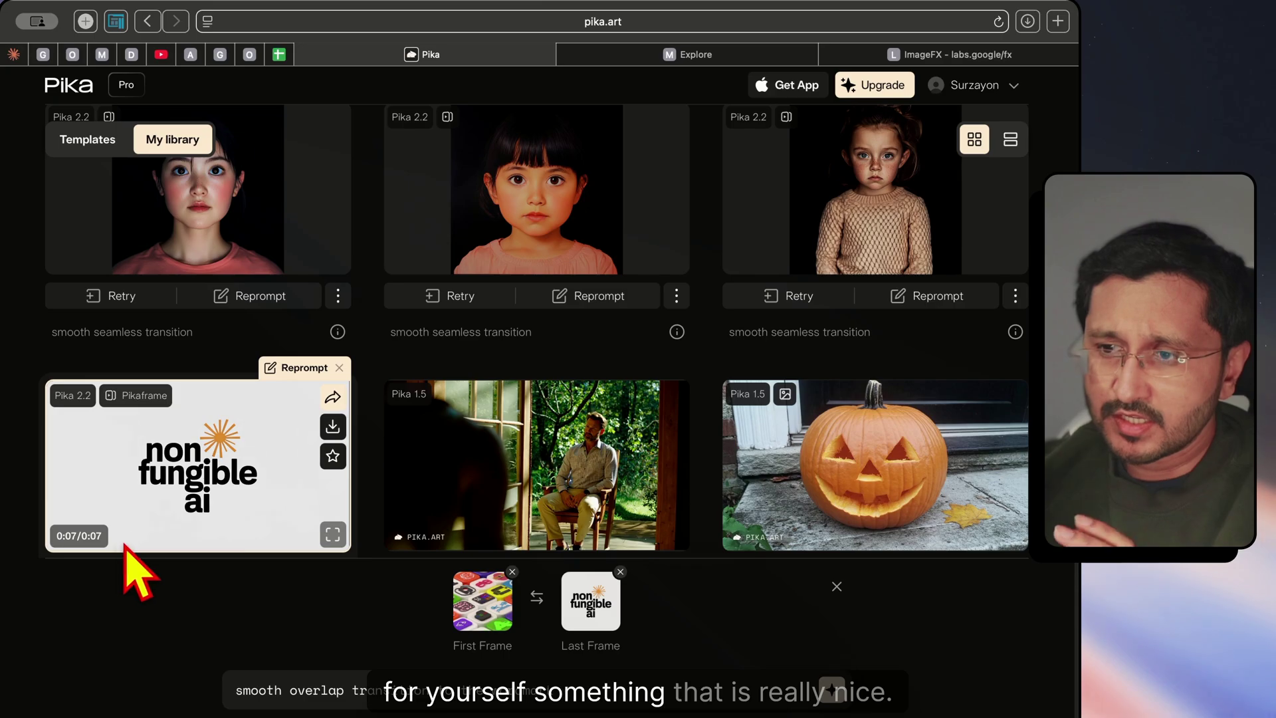
left_click(137, 521)
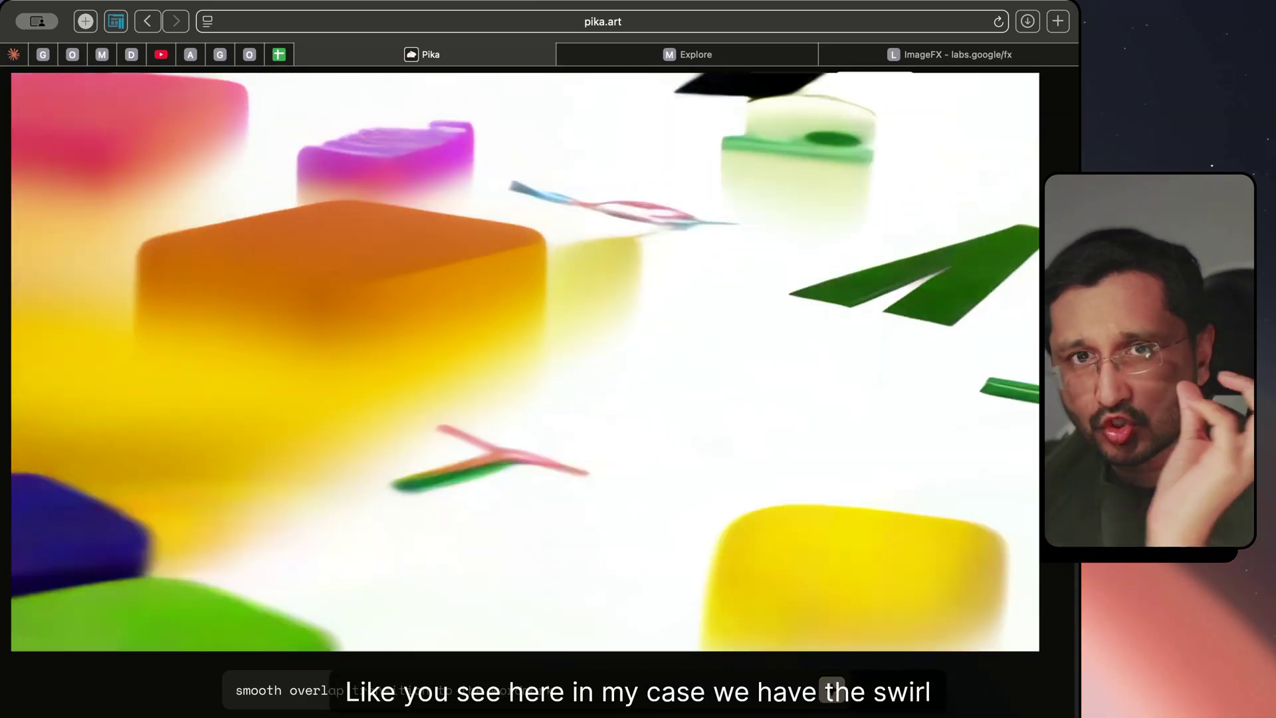
left_click(137, 500)
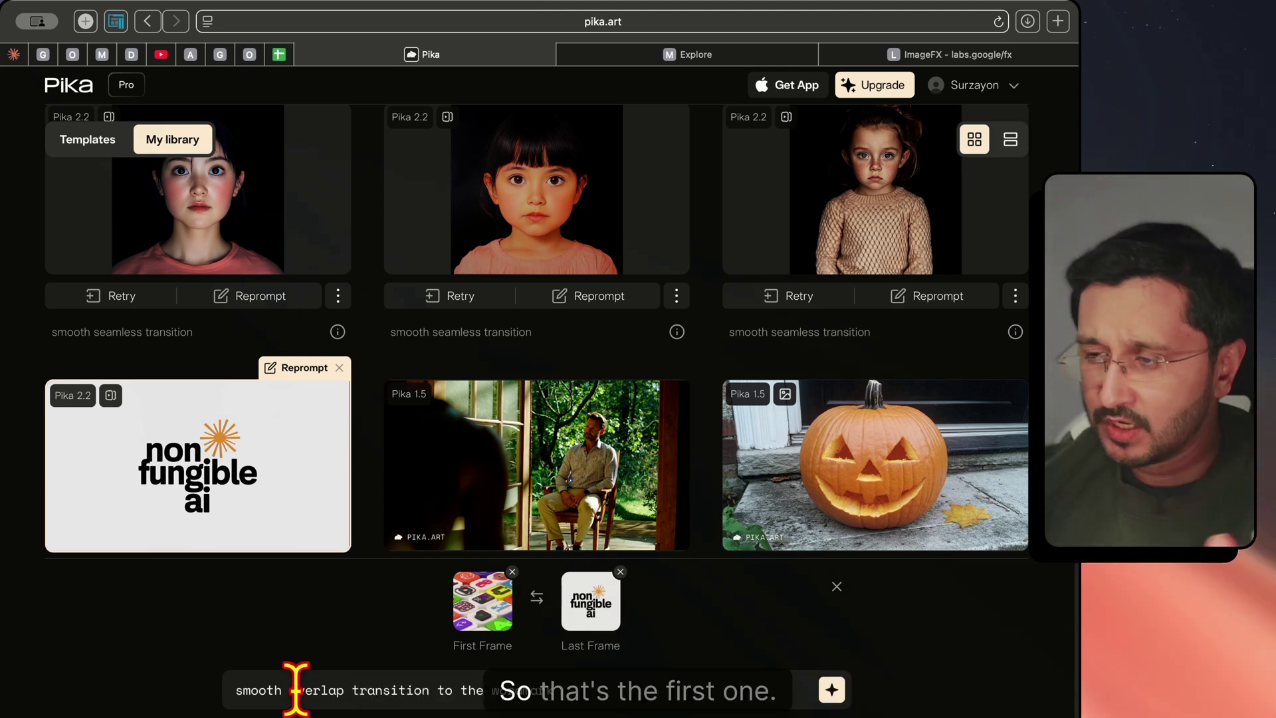
Step: Review the portrait clips made with the "smooth seamless transition" prompt in the Pika library
scroll(352, 505, "up", 3)
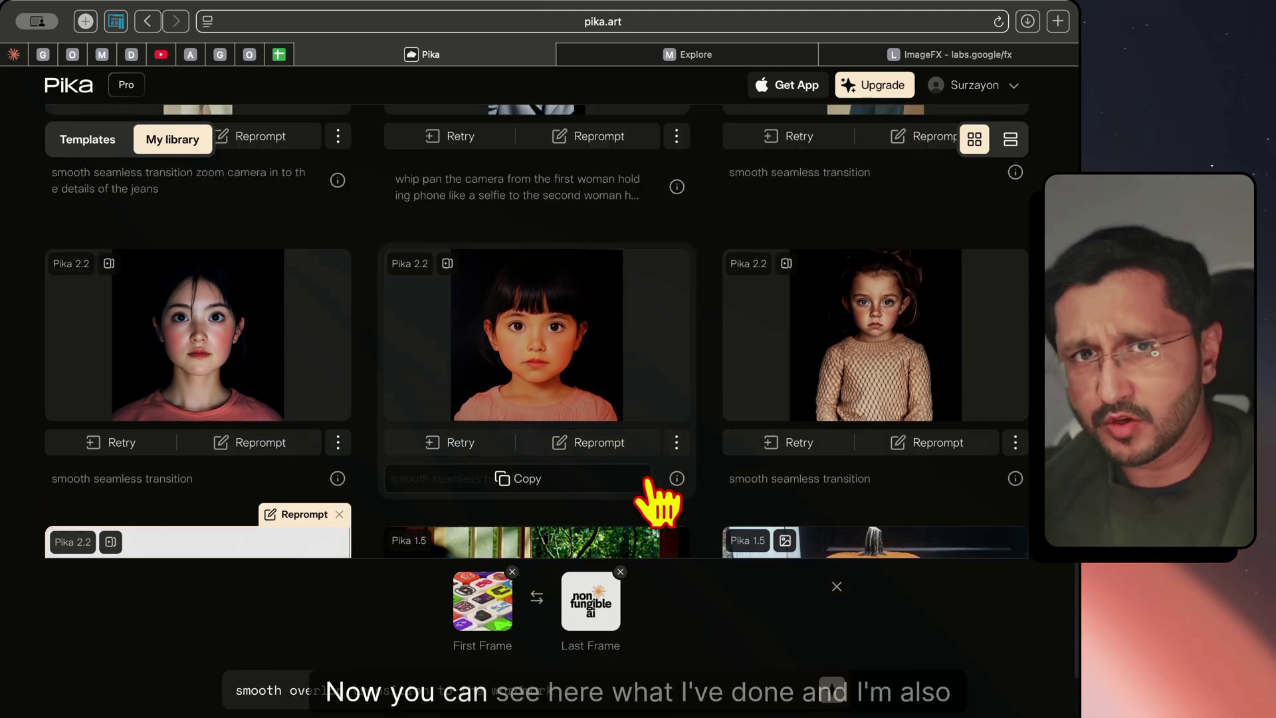
mouse_move(854, 370)
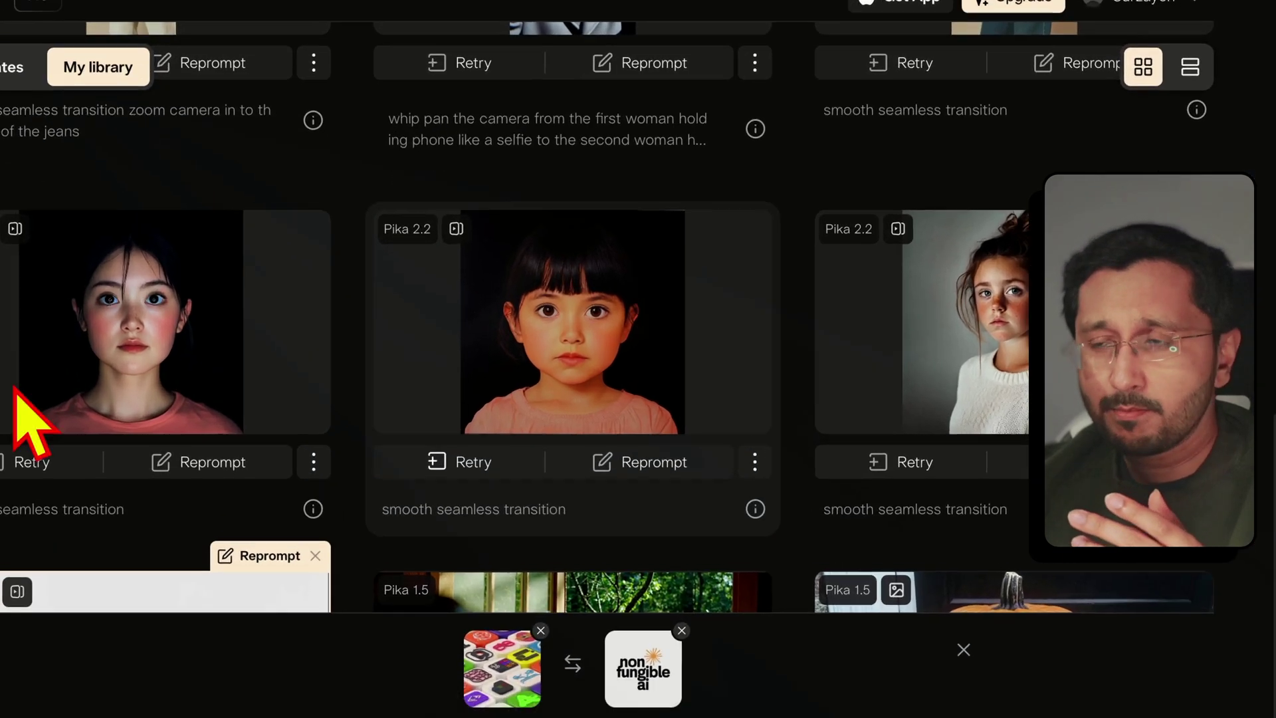
scroll(356, 442, "up", 1)
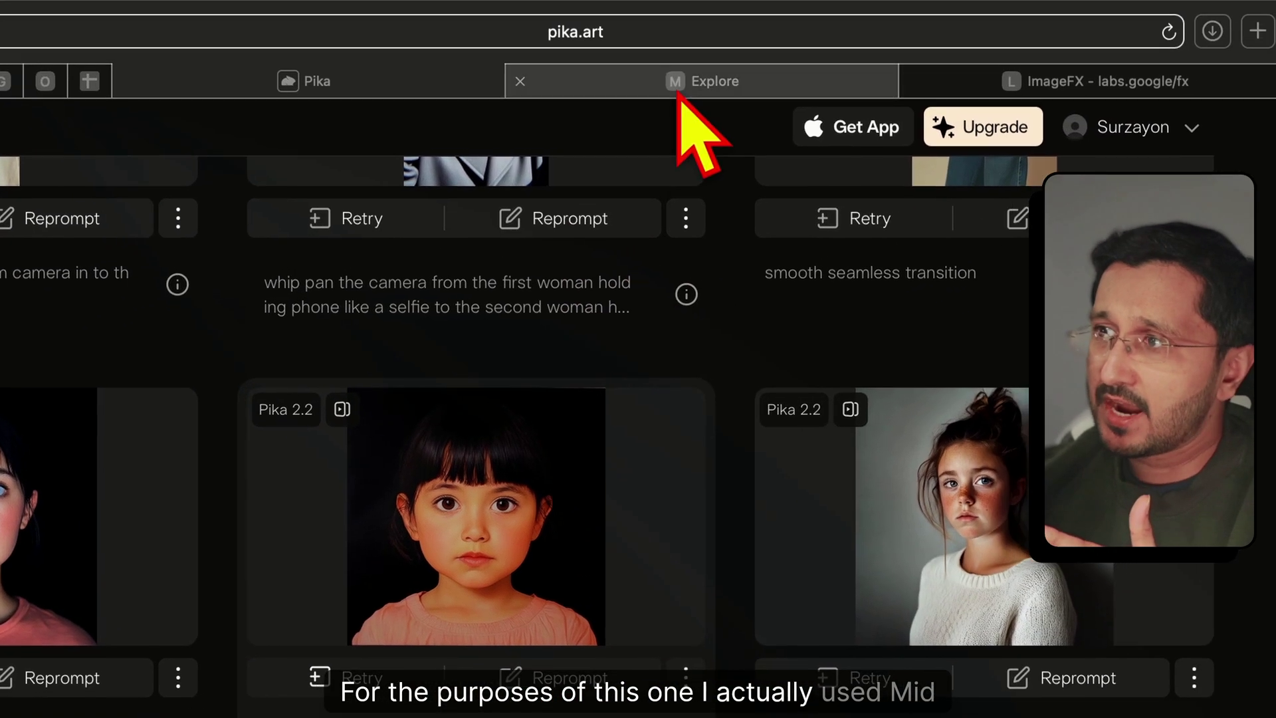
Step: Switch to Midjourney, open its Create page and browse the generated front-facing portraits of different ages and their prompts
left_click(776, 16)
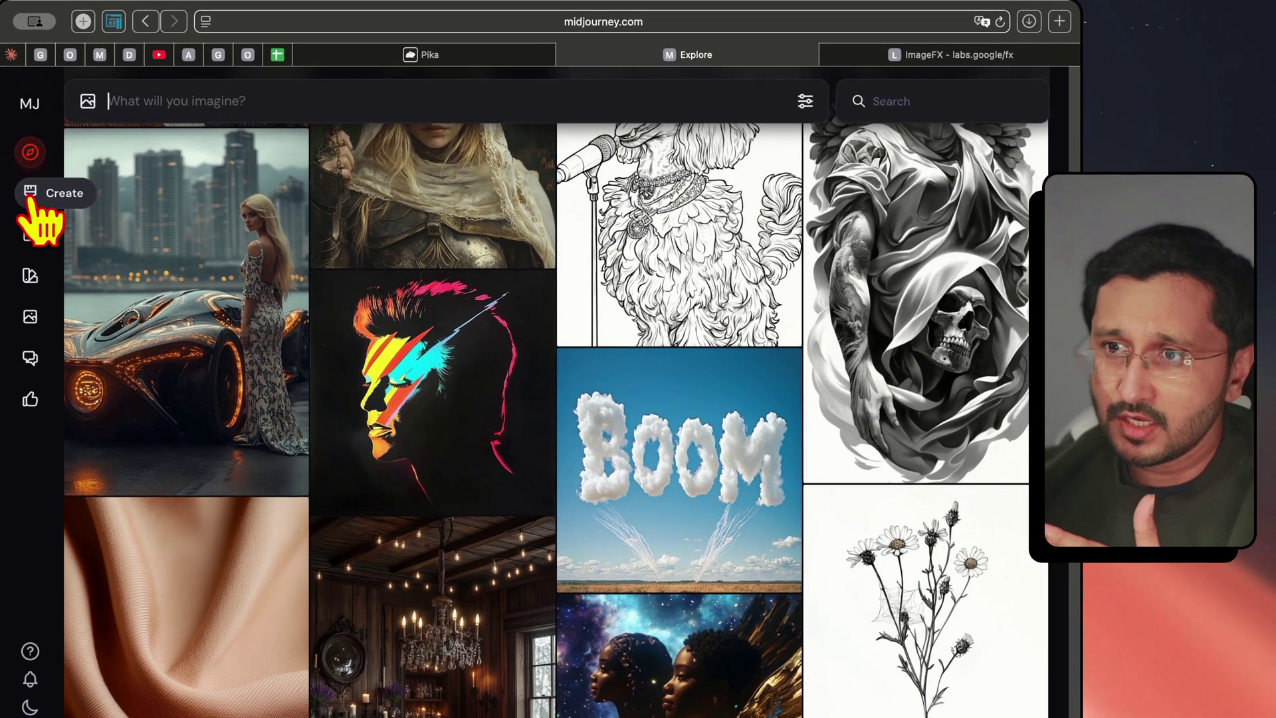
left_click(3, 202)
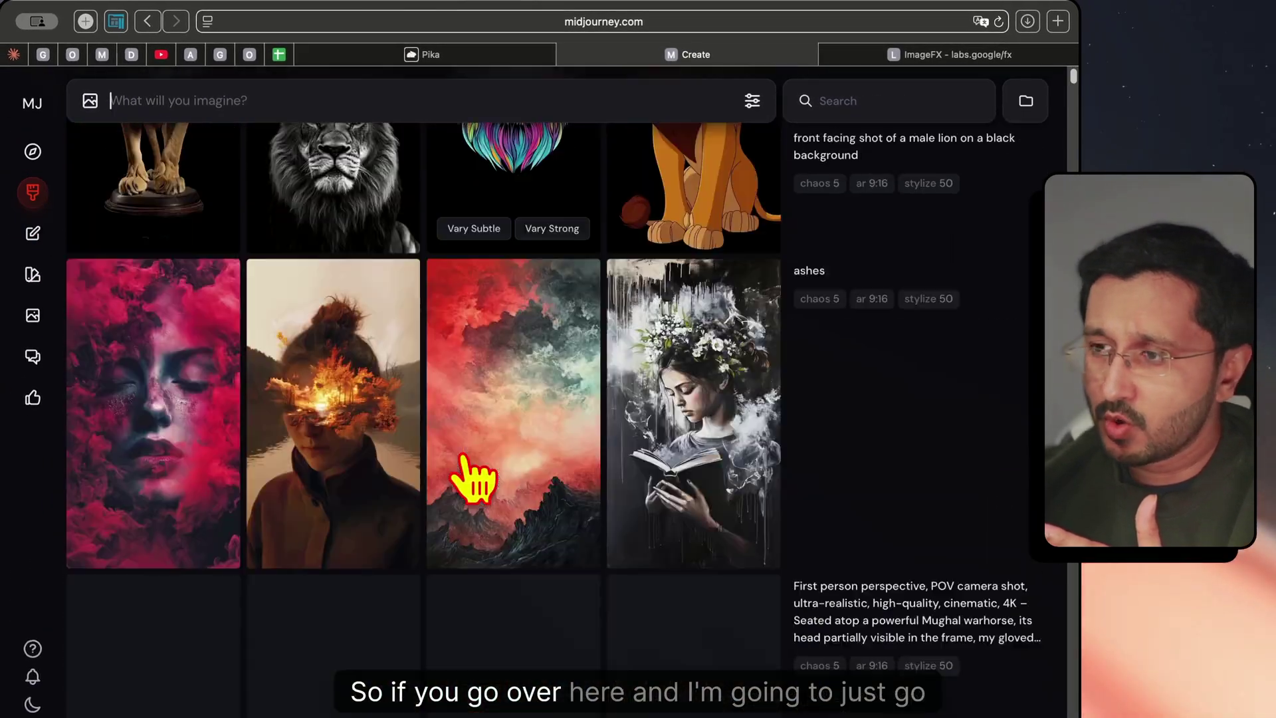
scroll(477, 478, "down", 10)
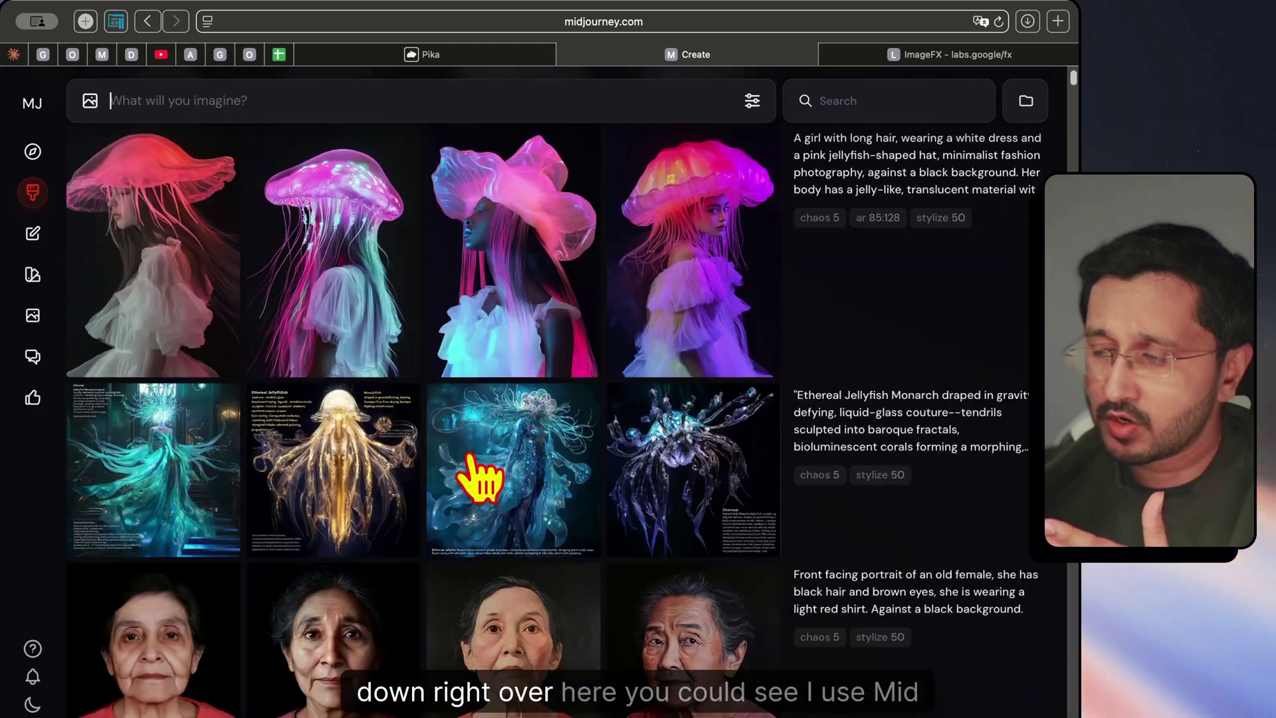
scroll(478, 477, "down", 8)
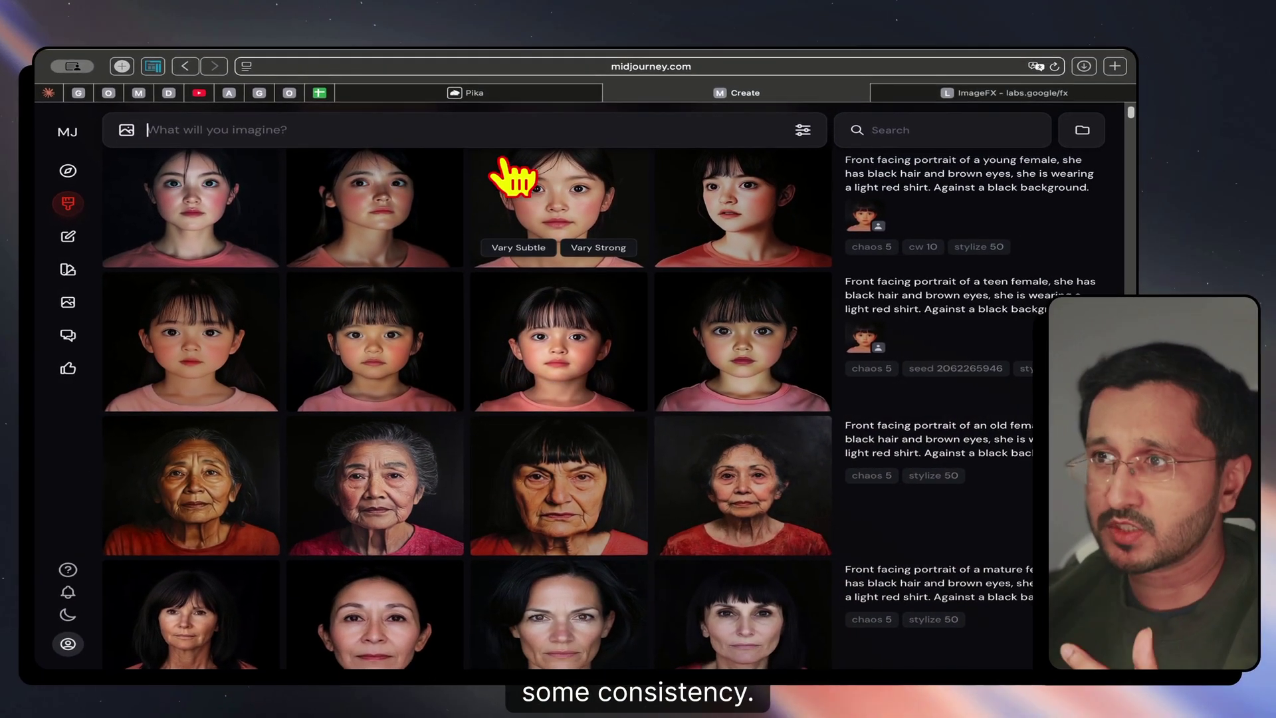
scroll(589, 507, "down", 10)
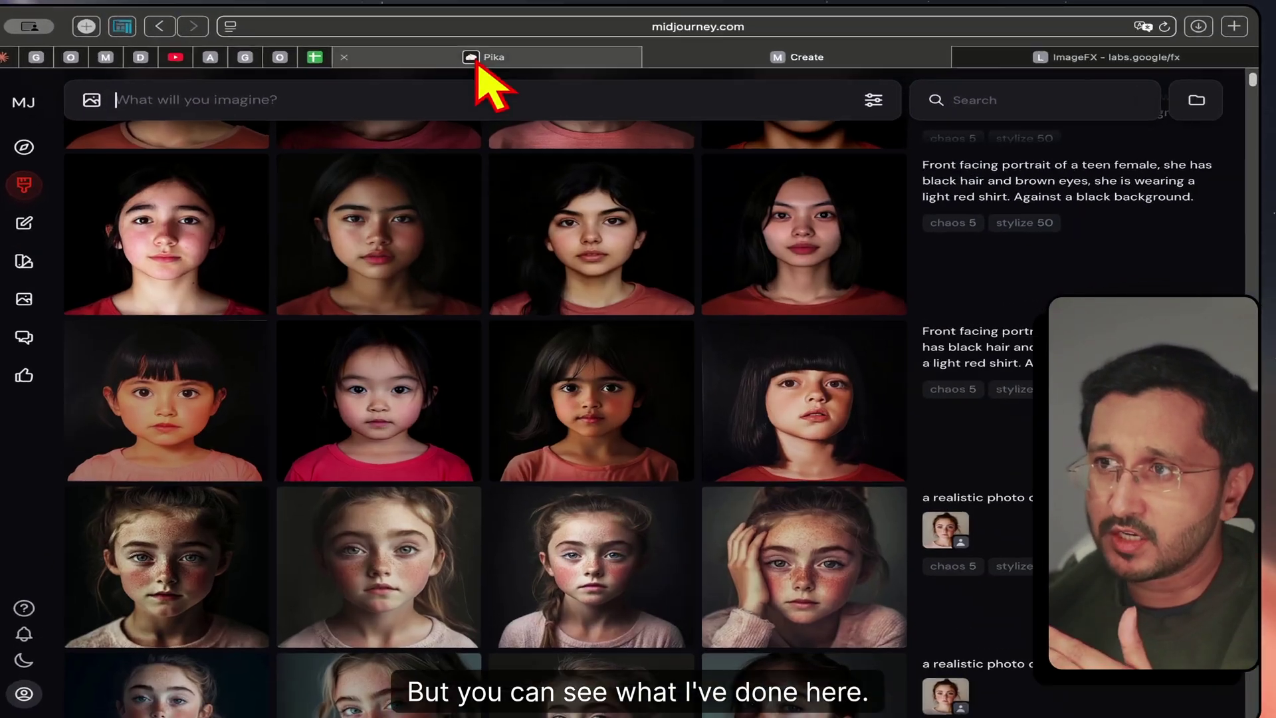
Step: Switch to Pika and load the child-to-woman portrait transition for reprompting with its first and last frames
left_click(479, 92)
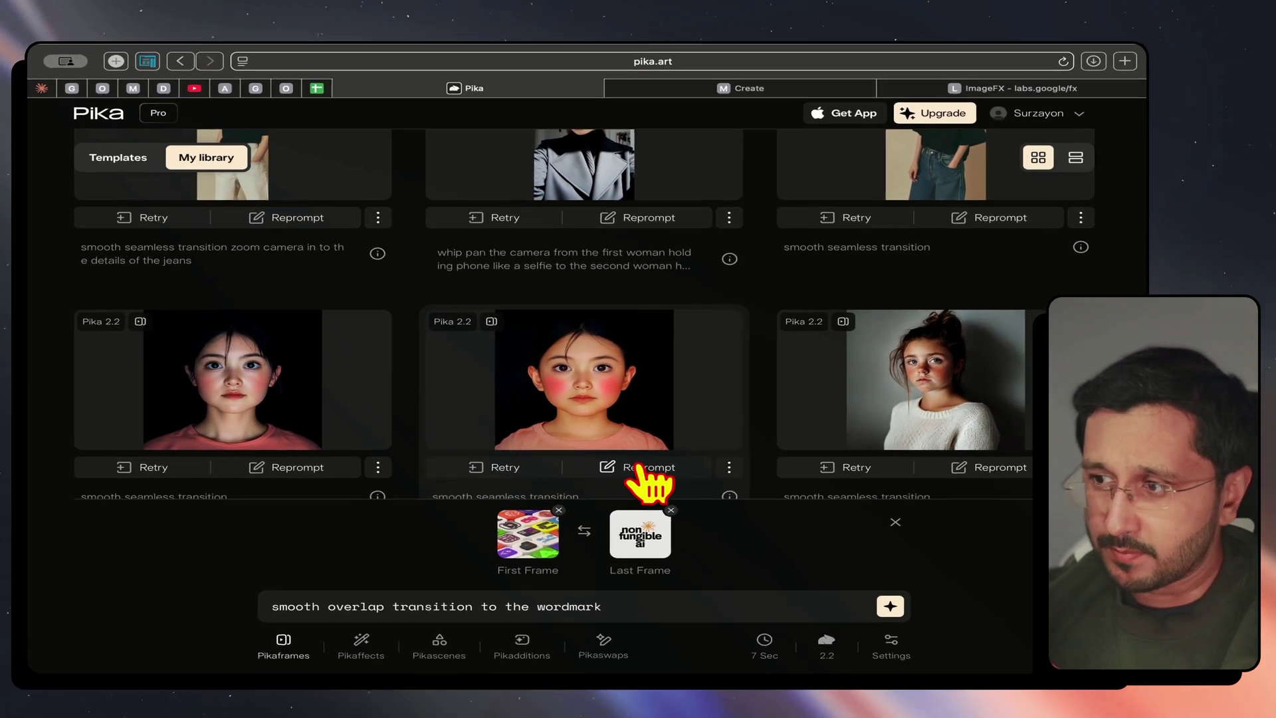
left_click(639, 467)
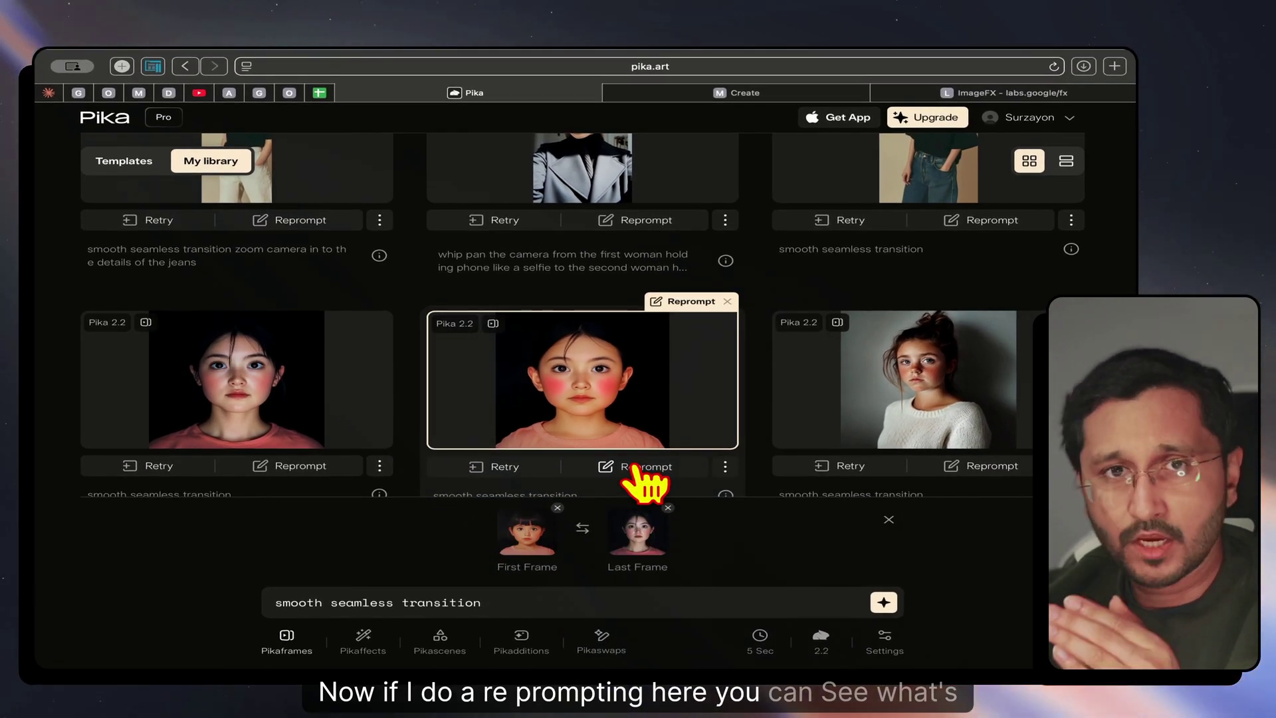
scroll(640, 482, "down", 1)
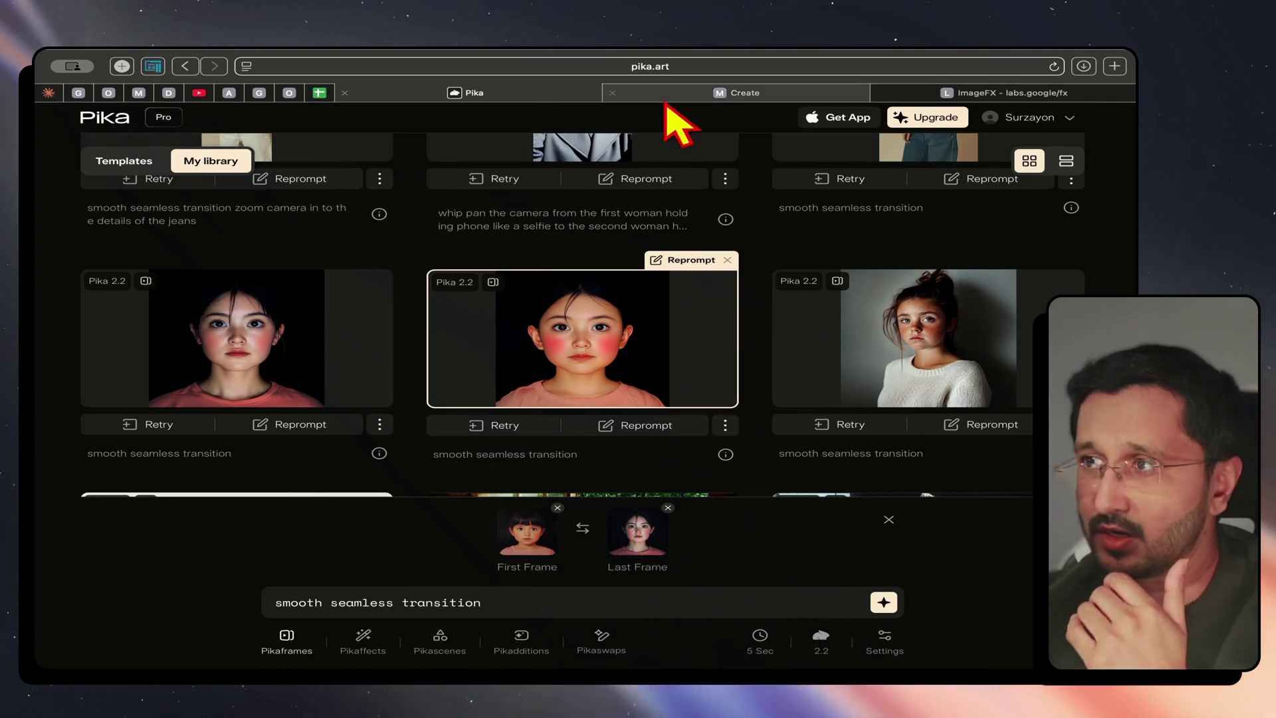
Step: Switch to Midjourney, open the child portrait used as the first frame and copy its full prompt
left_click(691, 94)
left_click(166, 397)
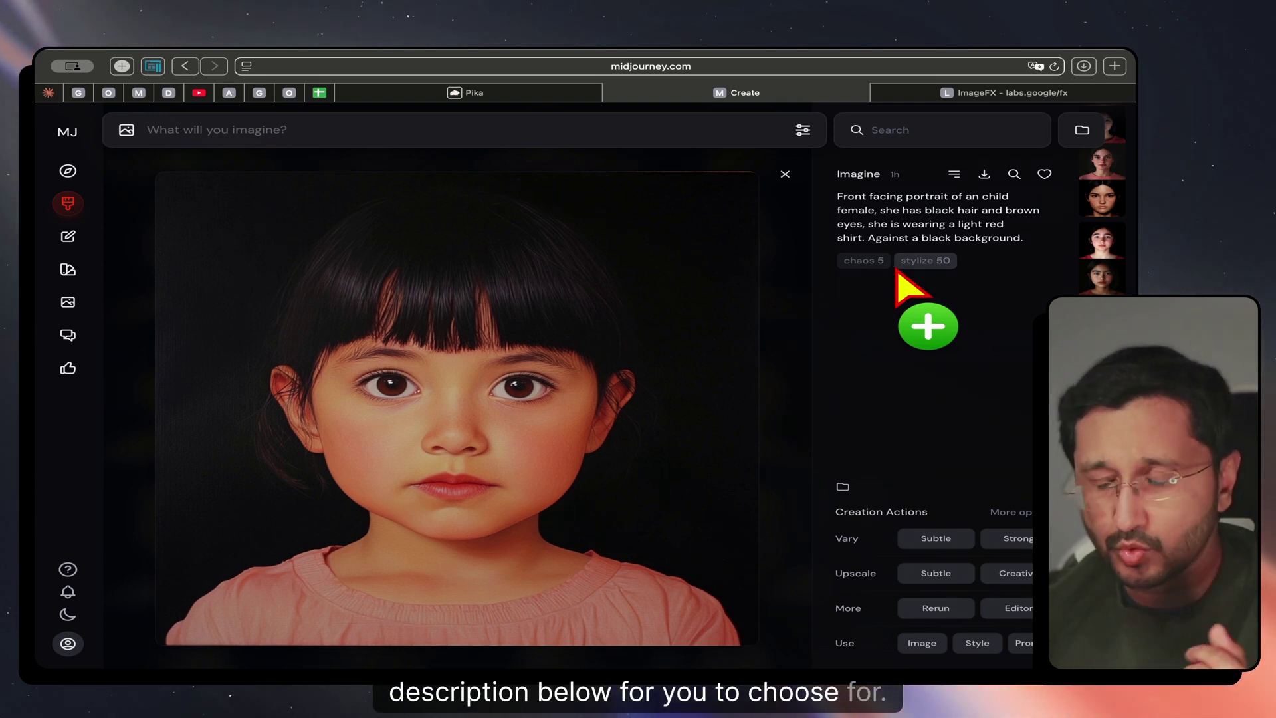
left_click(925, 223)
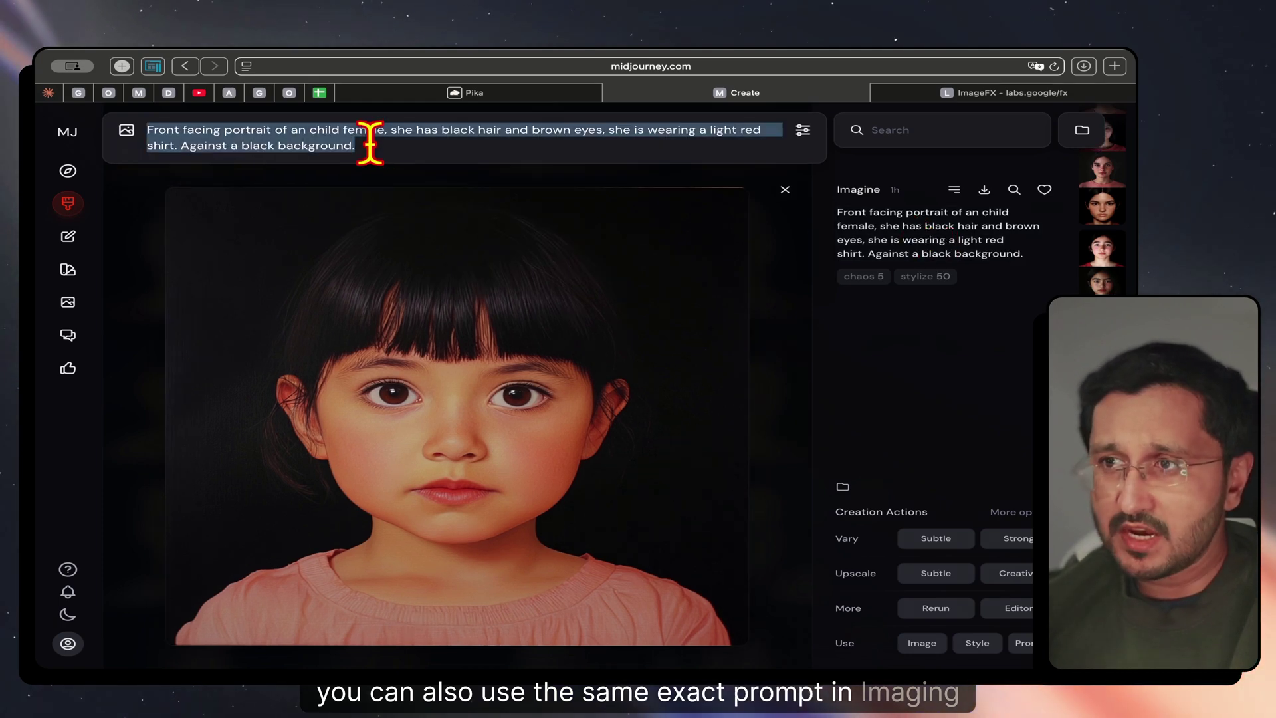
triple_click(302, 141)
key("super+c")
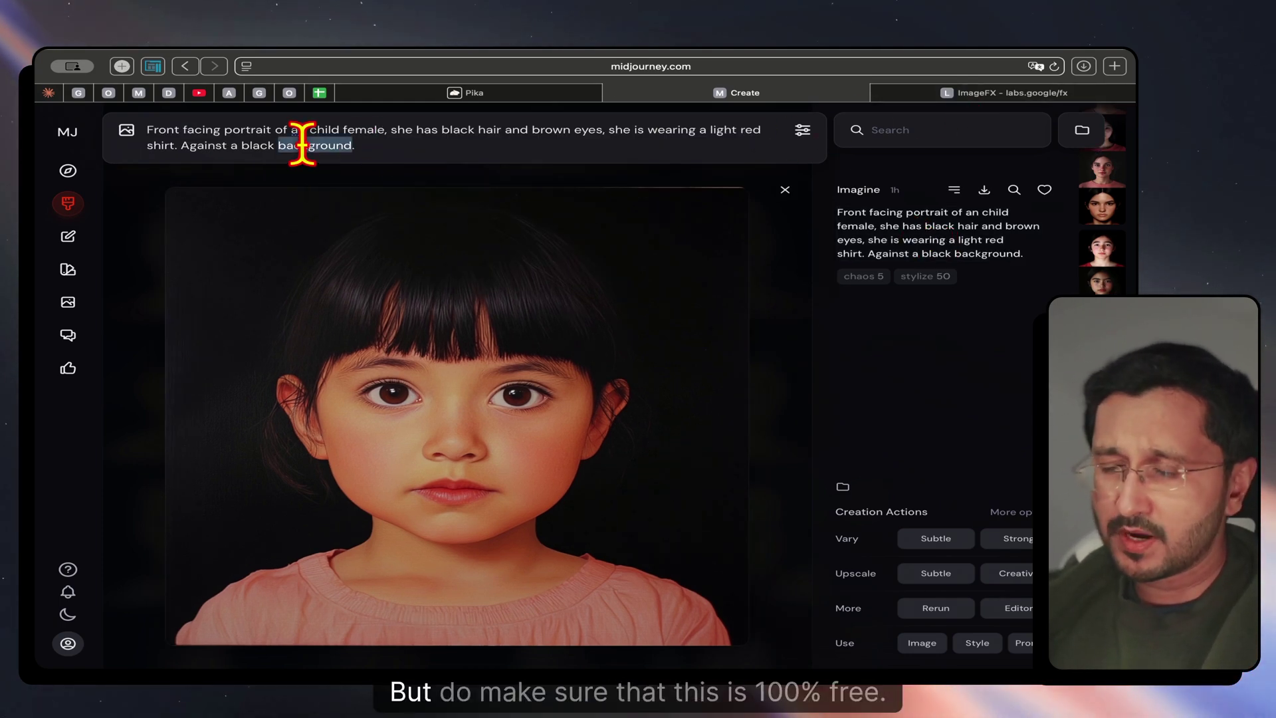
Step: Switch to ImageFX, paste the child portrait prompt, set the aspect ratio to Square and generate the images
key("ctrl+Tab")
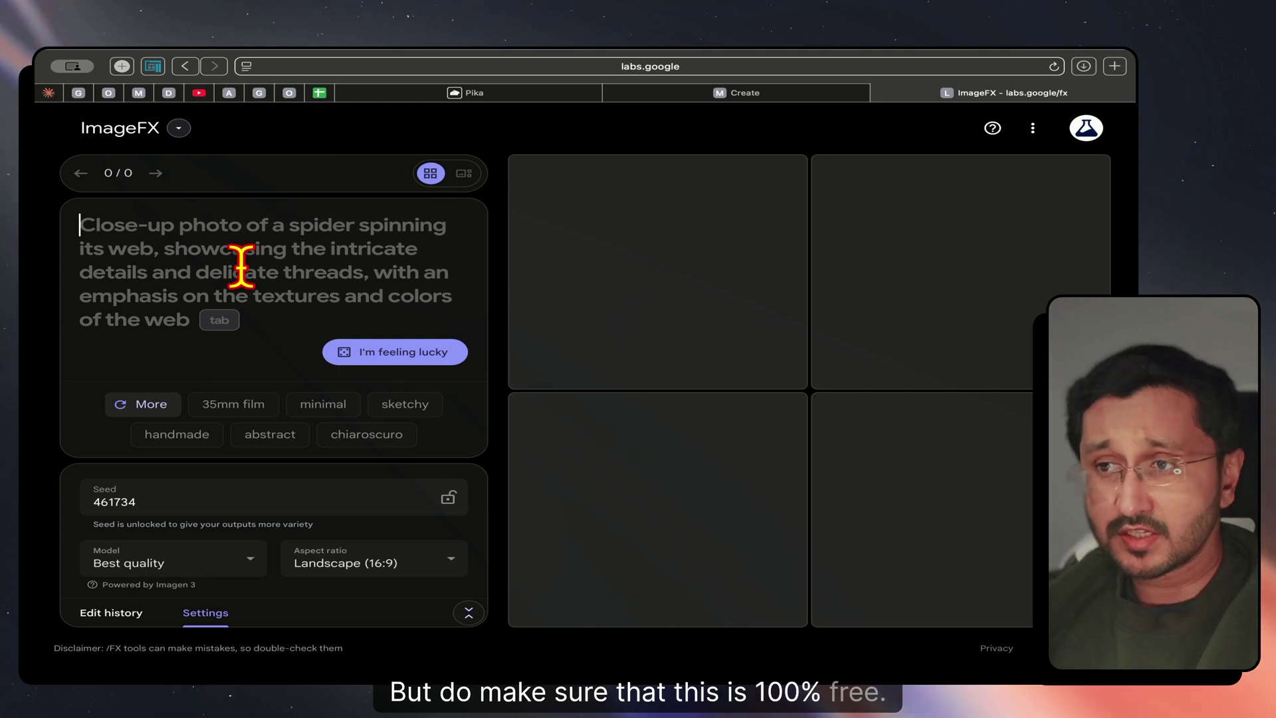
key("super+v")
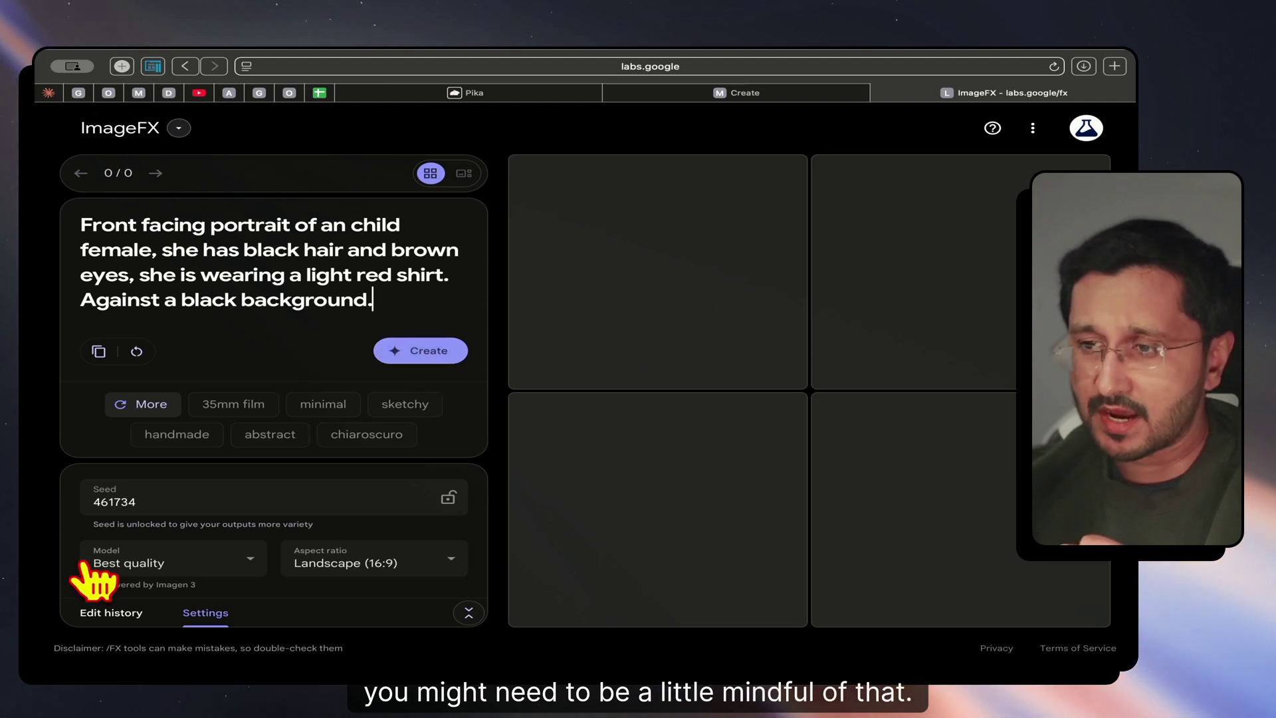
left_click(369, 565)
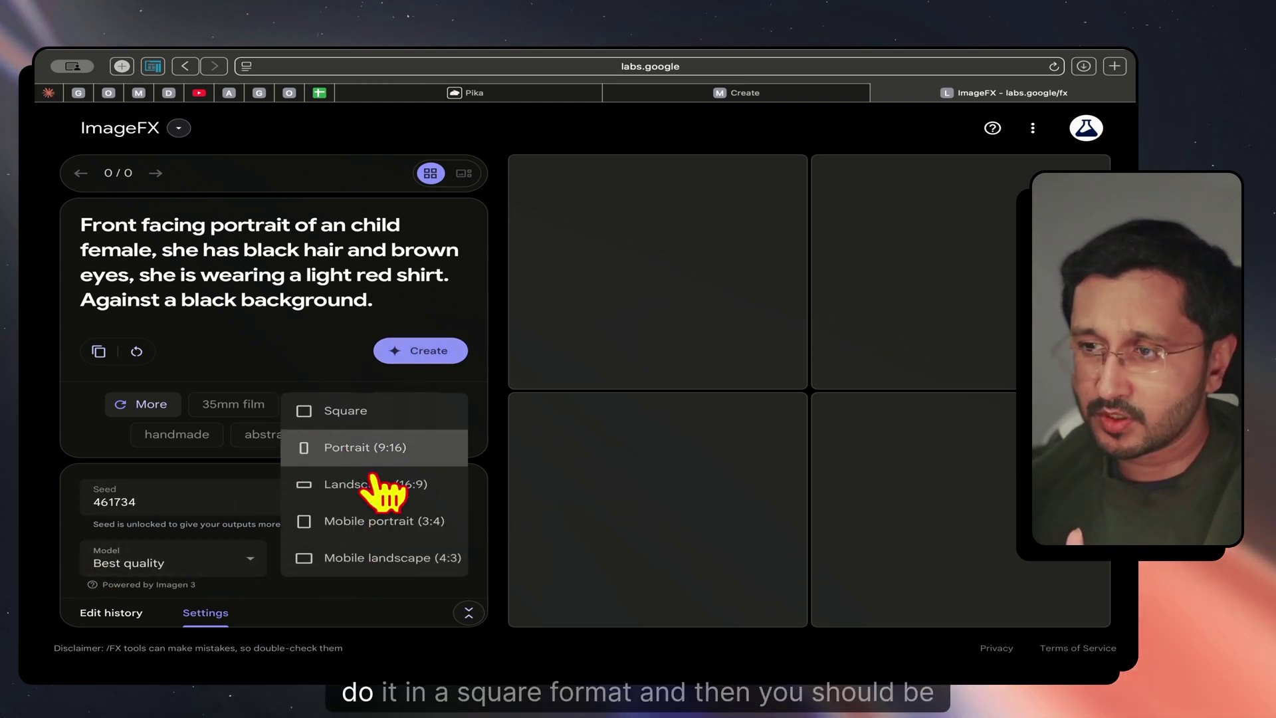
left_click(367, 423)
left_click(422, 357)
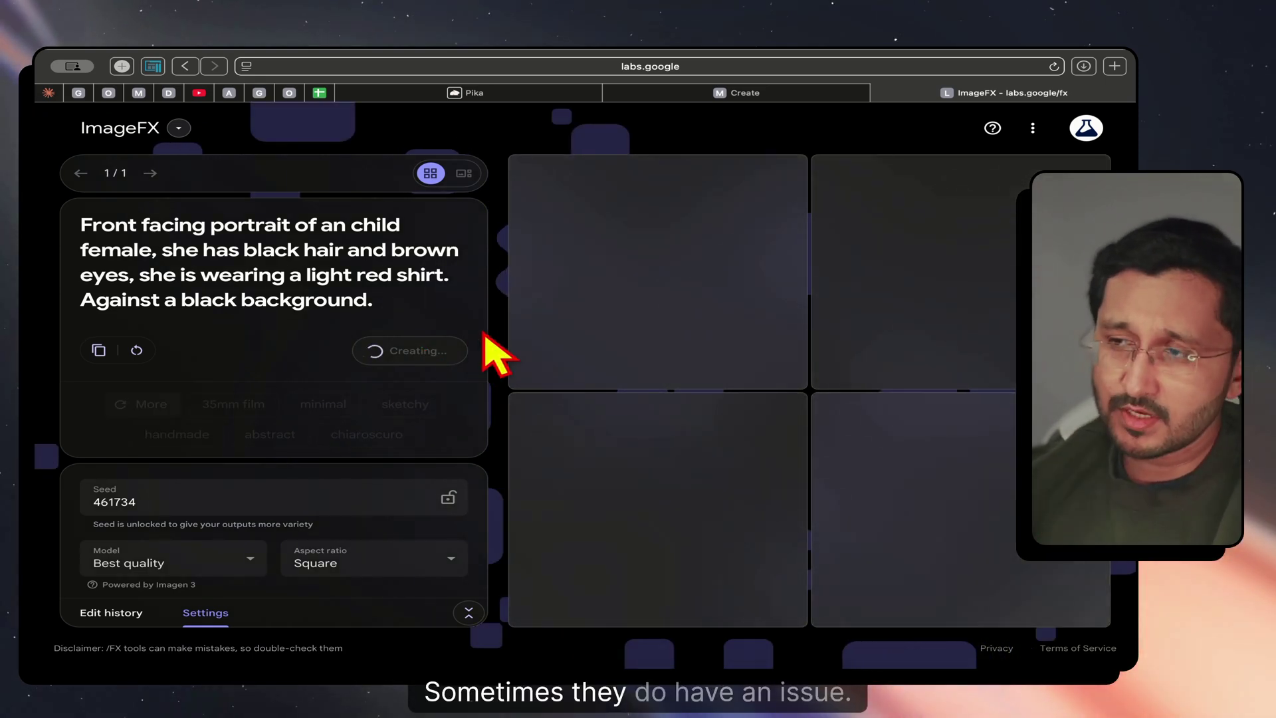
Step: Switch to Midjourney, close the child portrait and open the young female portrait matching the last frame in Pika
left_click(708, 96)
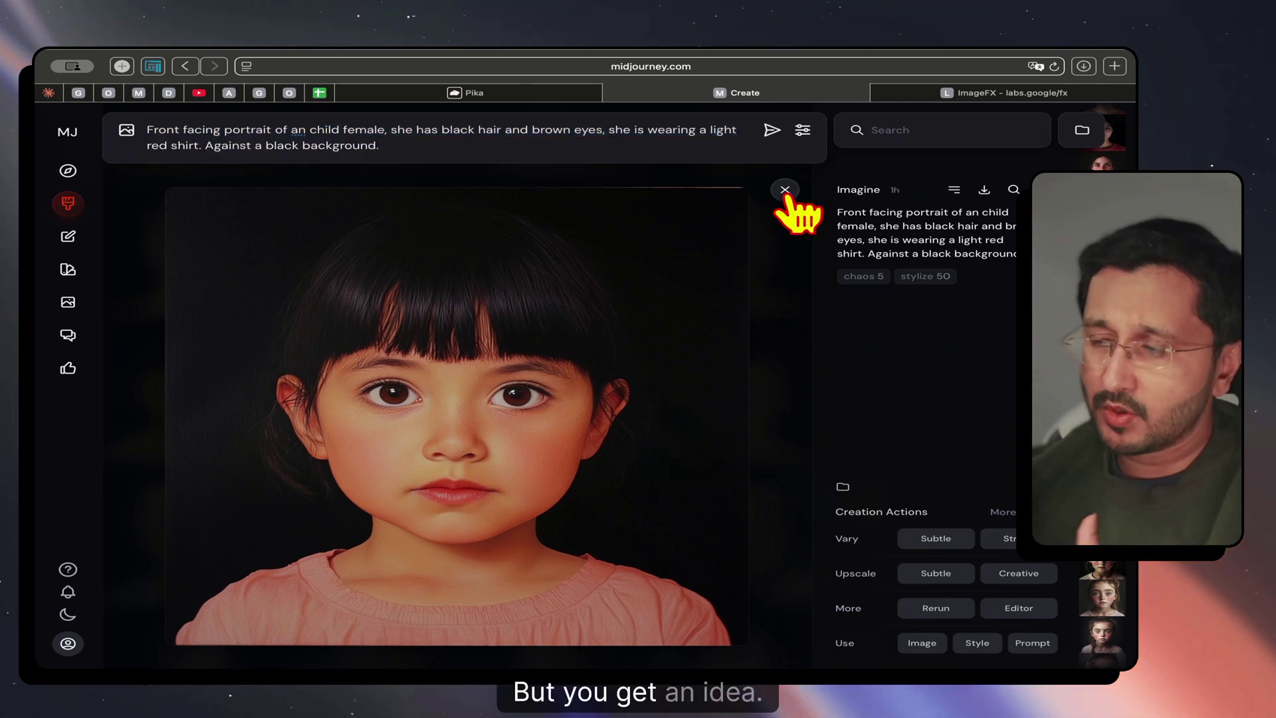
left_click(785, 189)
scroll(179, 406, "up", 6)
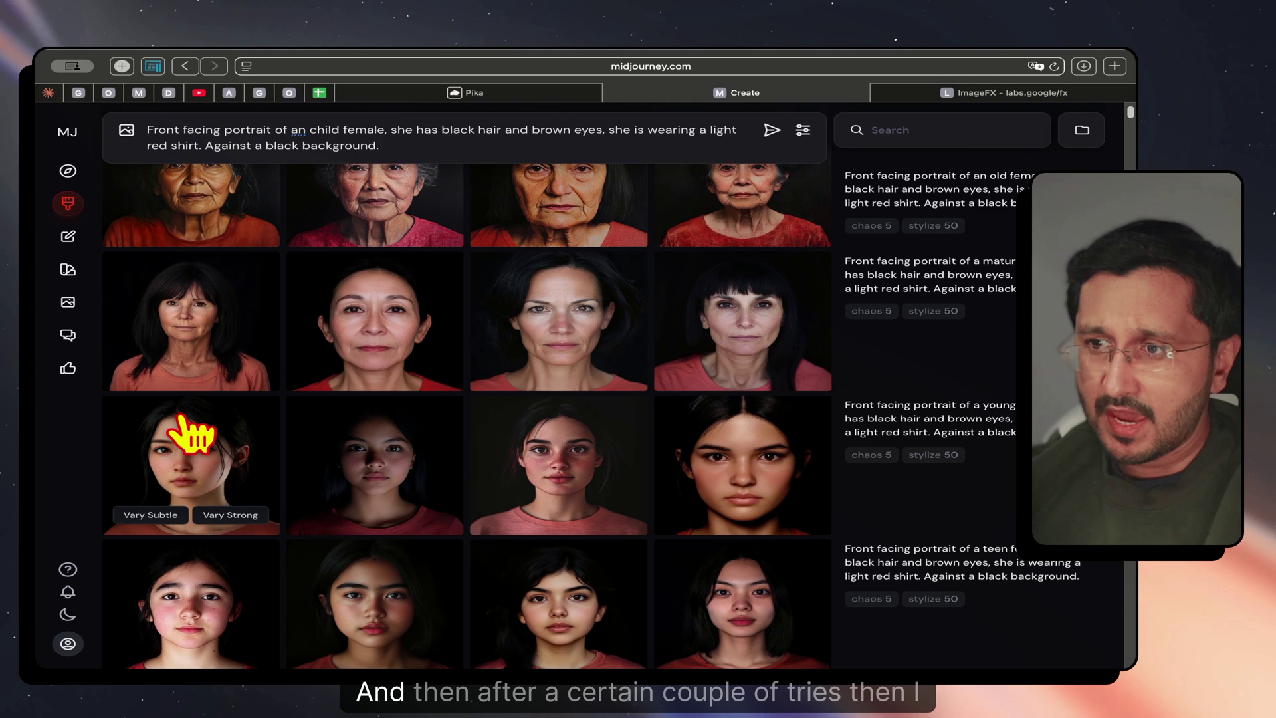
left_click(495, 91)
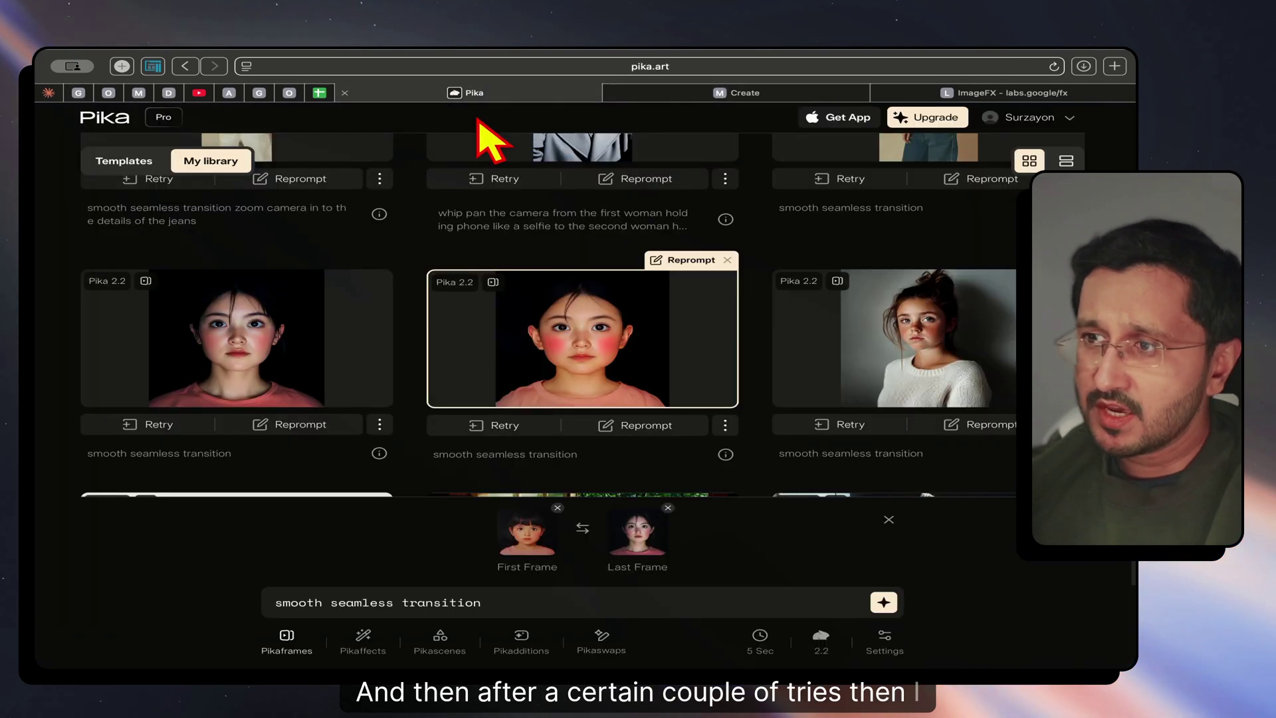
left_click(718, 100)
scroll(433, 286, "up", 3)
scroll(429, 292, "down", 3)
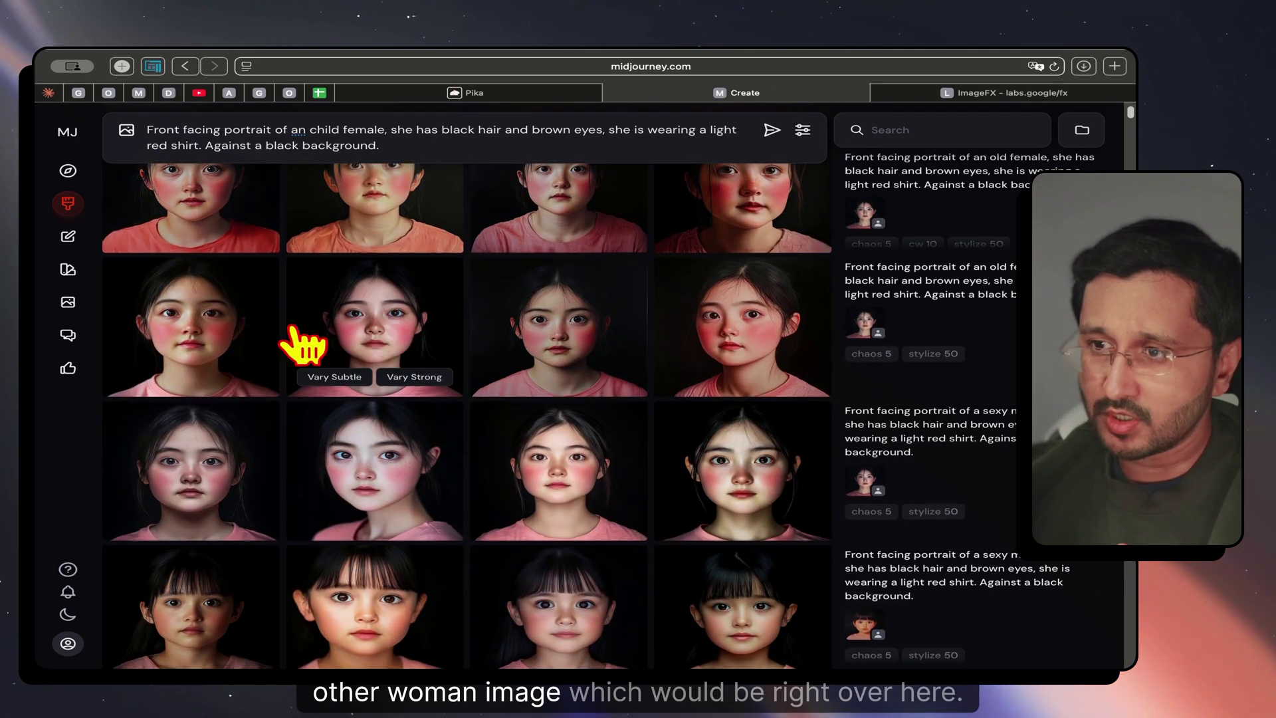
scroll(163, 369, "down", 3)
left_click(177, 479)
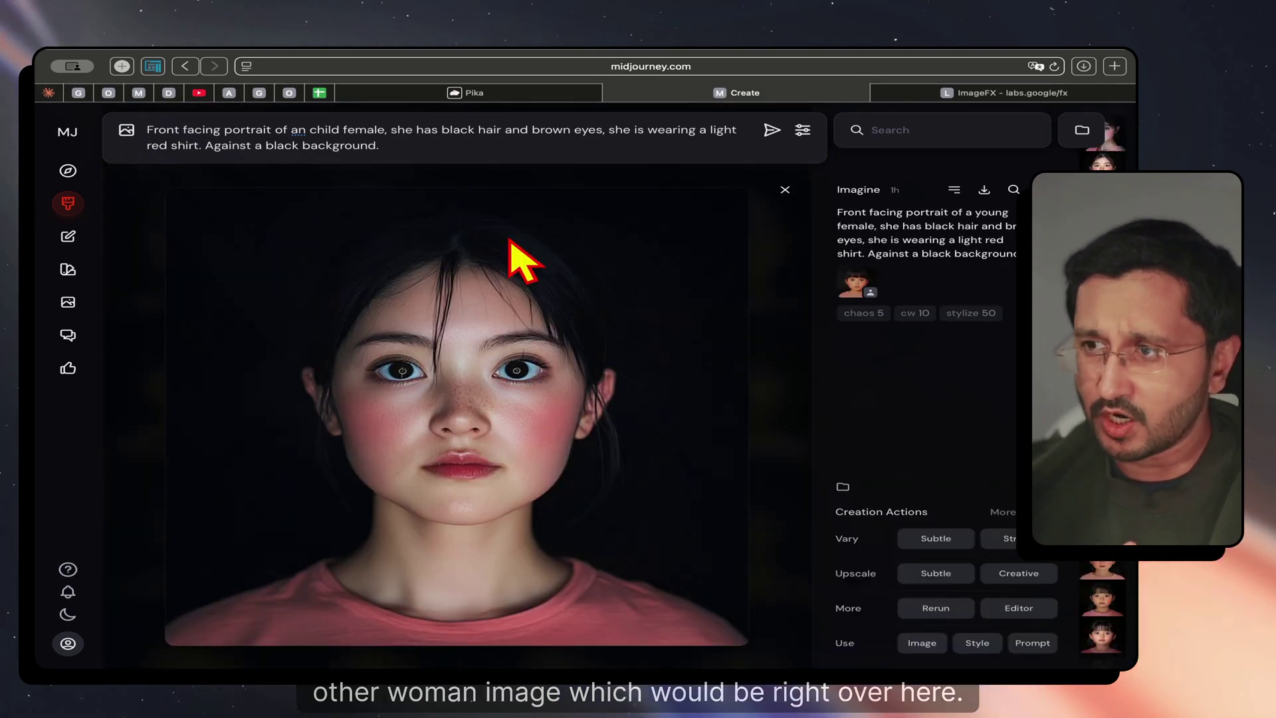
Step: Copy the young female portrait prompt from Midjourney, paste it over the prompt in ImageFX and generate the images
left_click(959, 97)
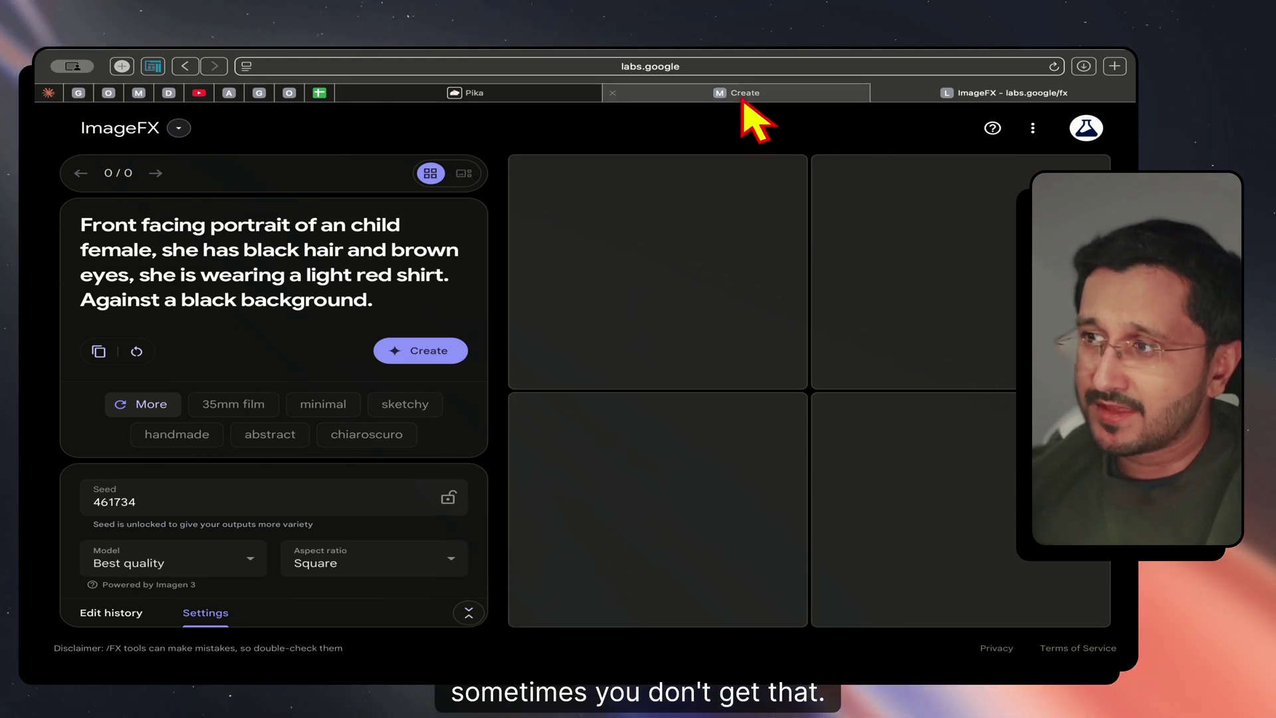
left_click(743, 96)
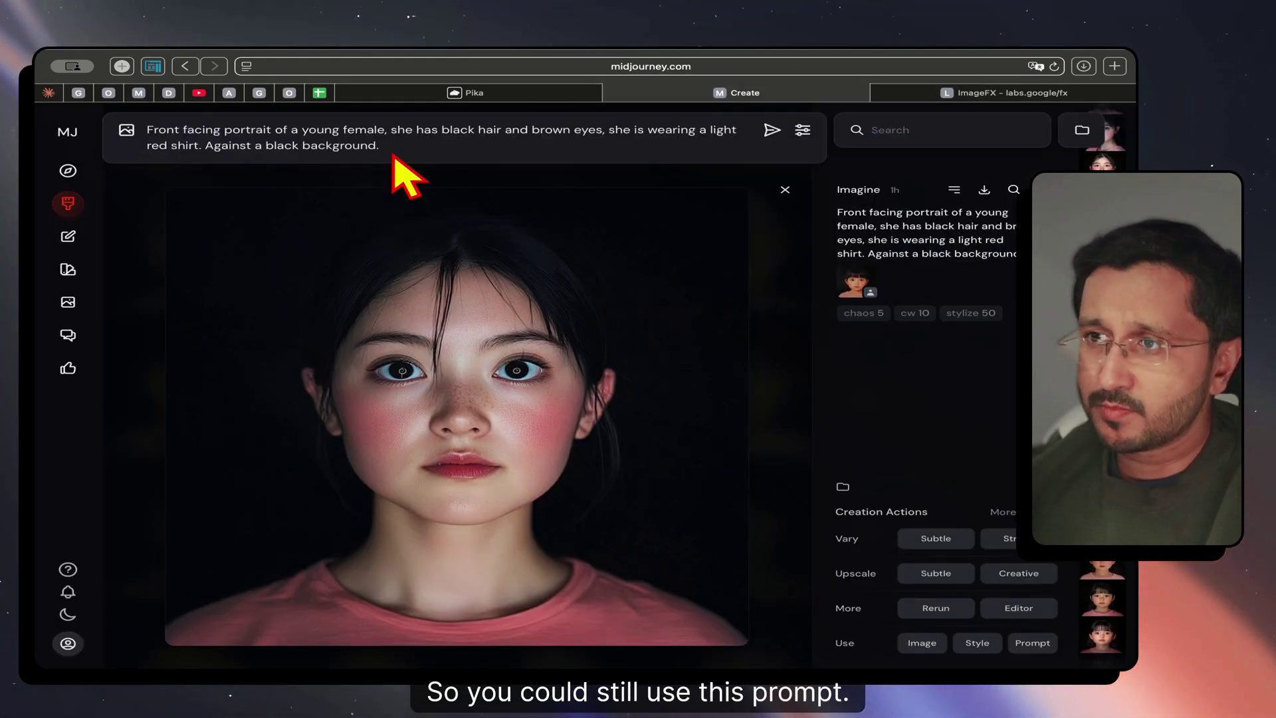
triple_click(269, 133)
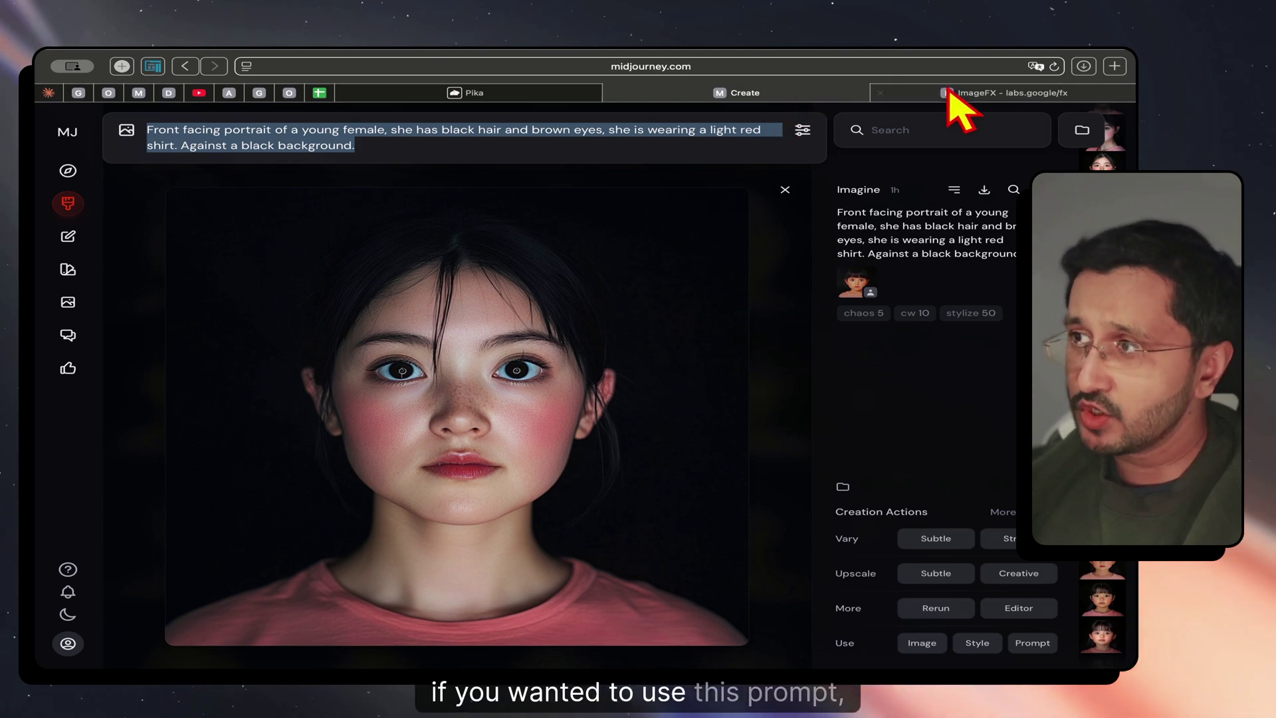
left_click(951, 93)
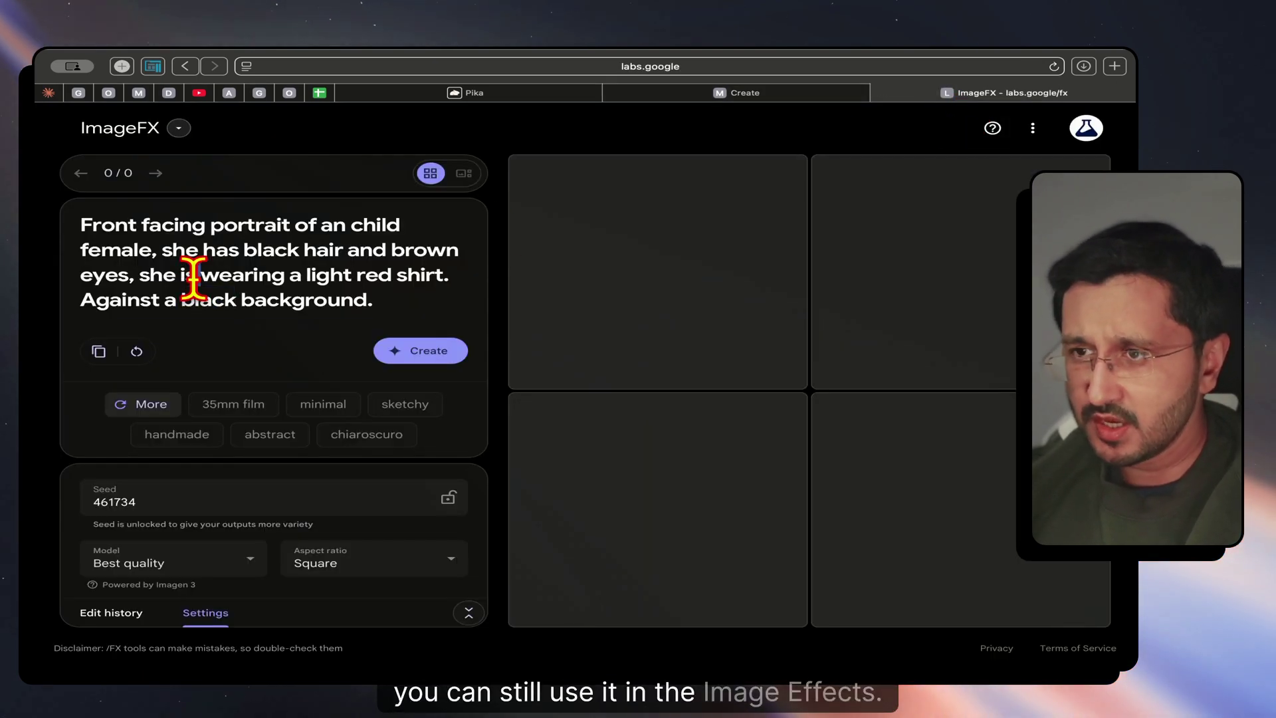
left_click(442, 353)
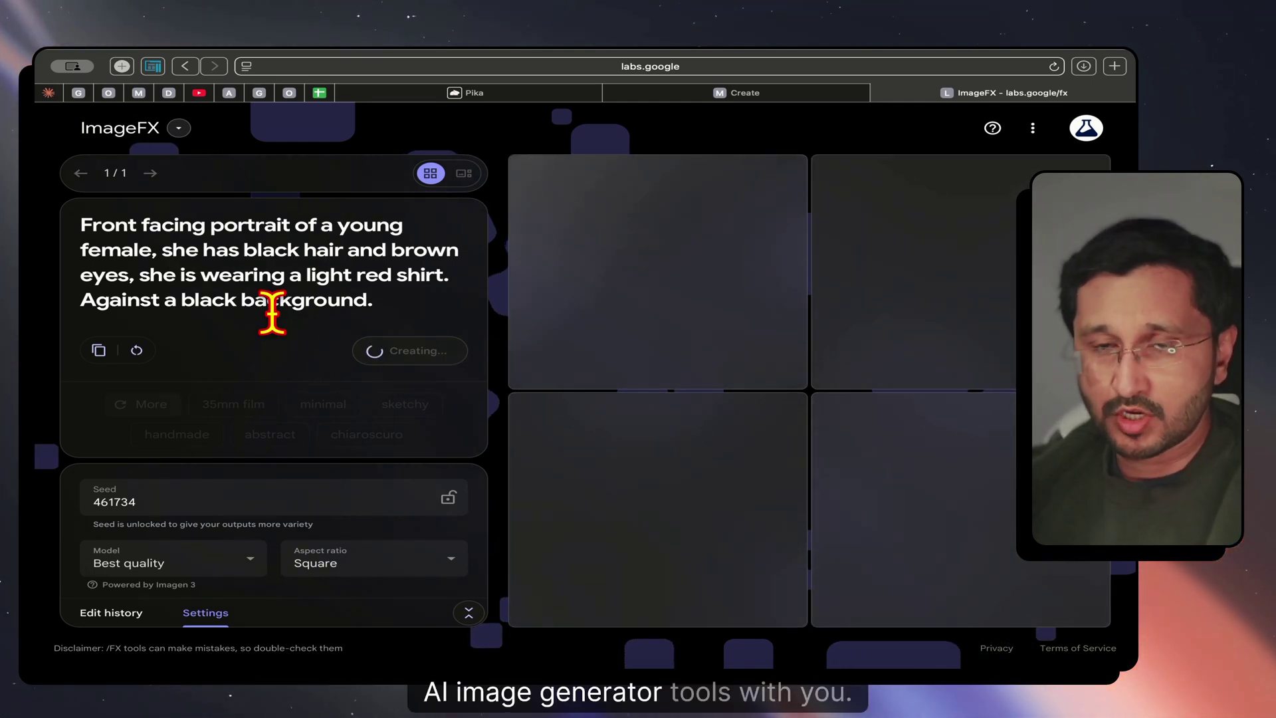
Step: Switch to Pika, play the woman-to-older-woman transition enlarged, and load the child-to-woman transition for reprompting to review its frames
left_click(769, 97)
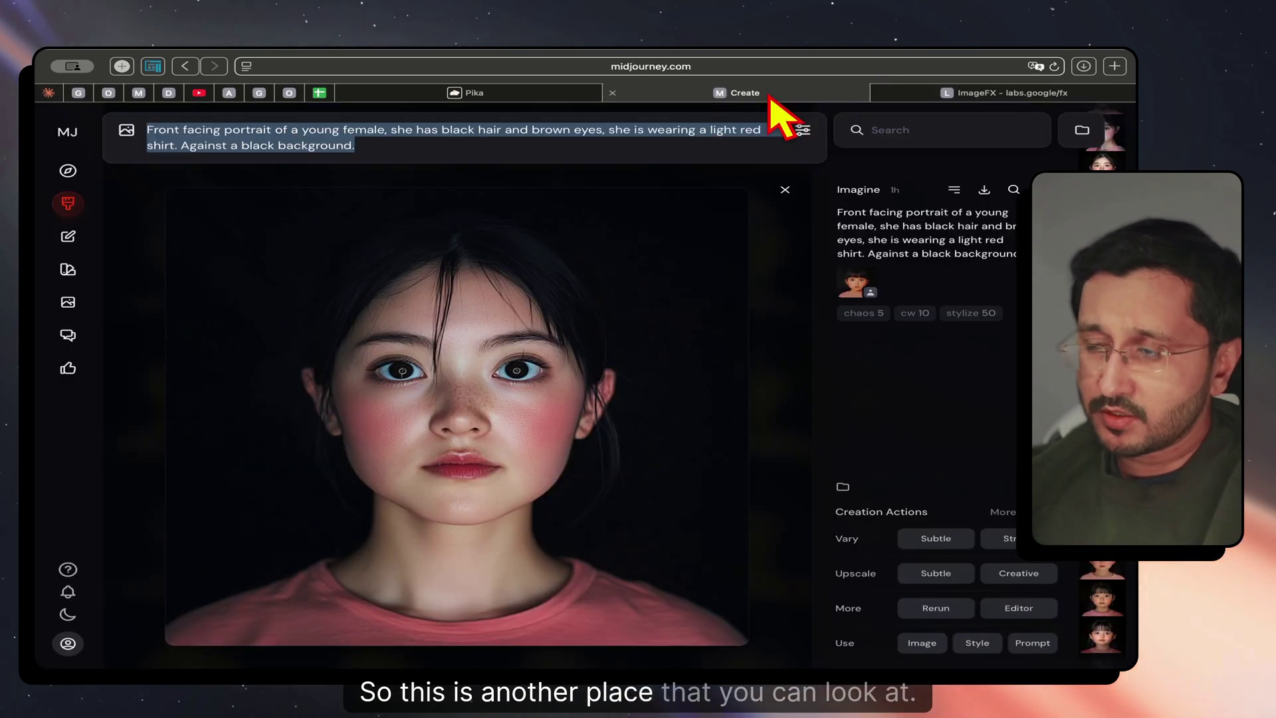
left_click(549, 96)
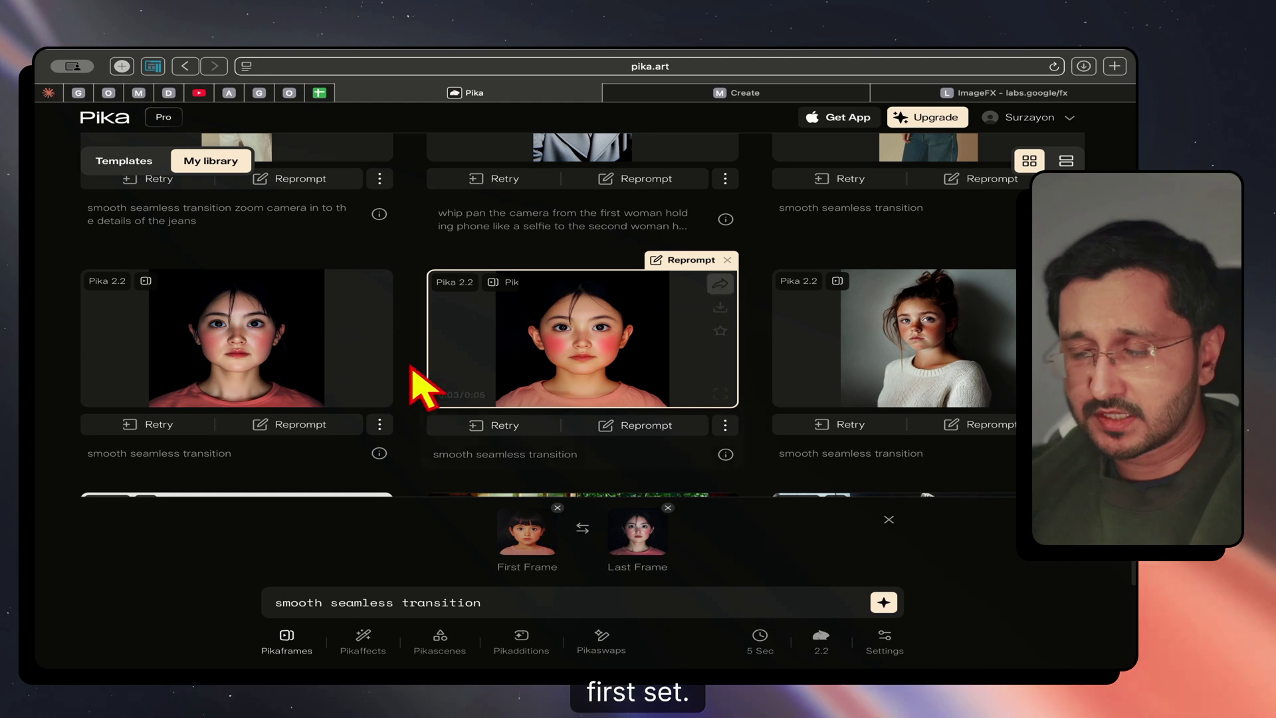
mouse_move(233, 345)
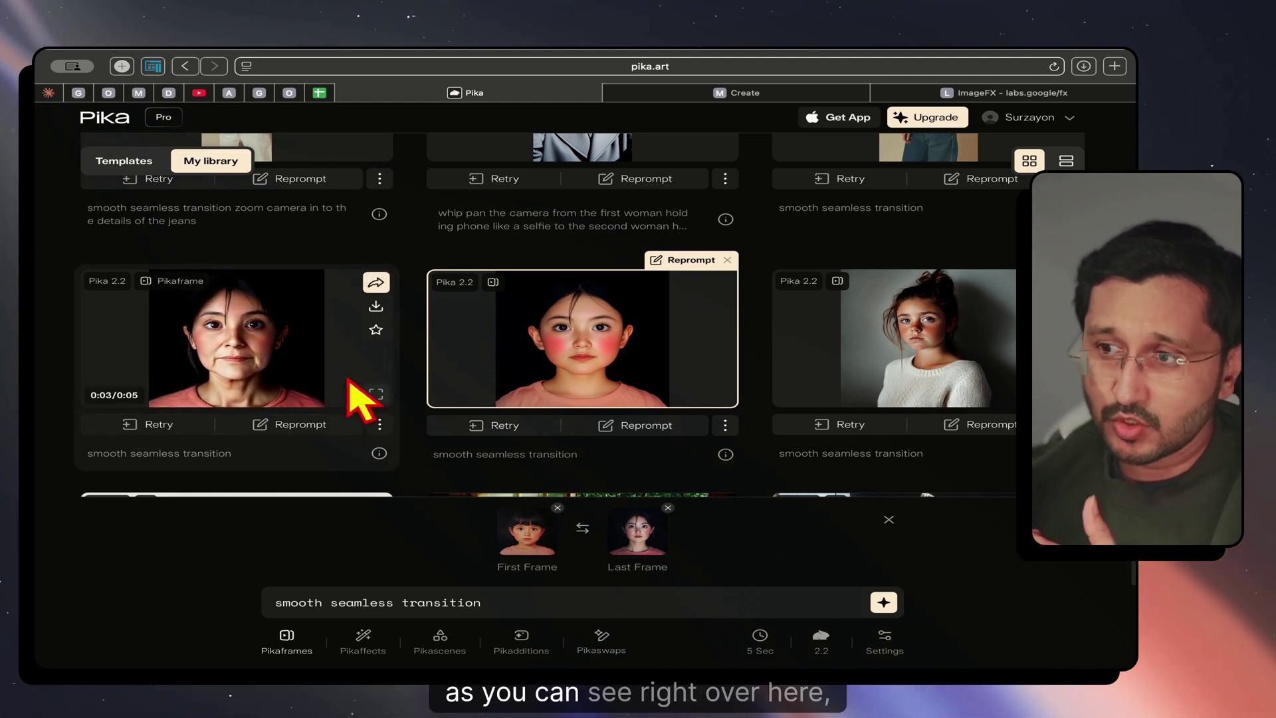
left_click(376, 395)
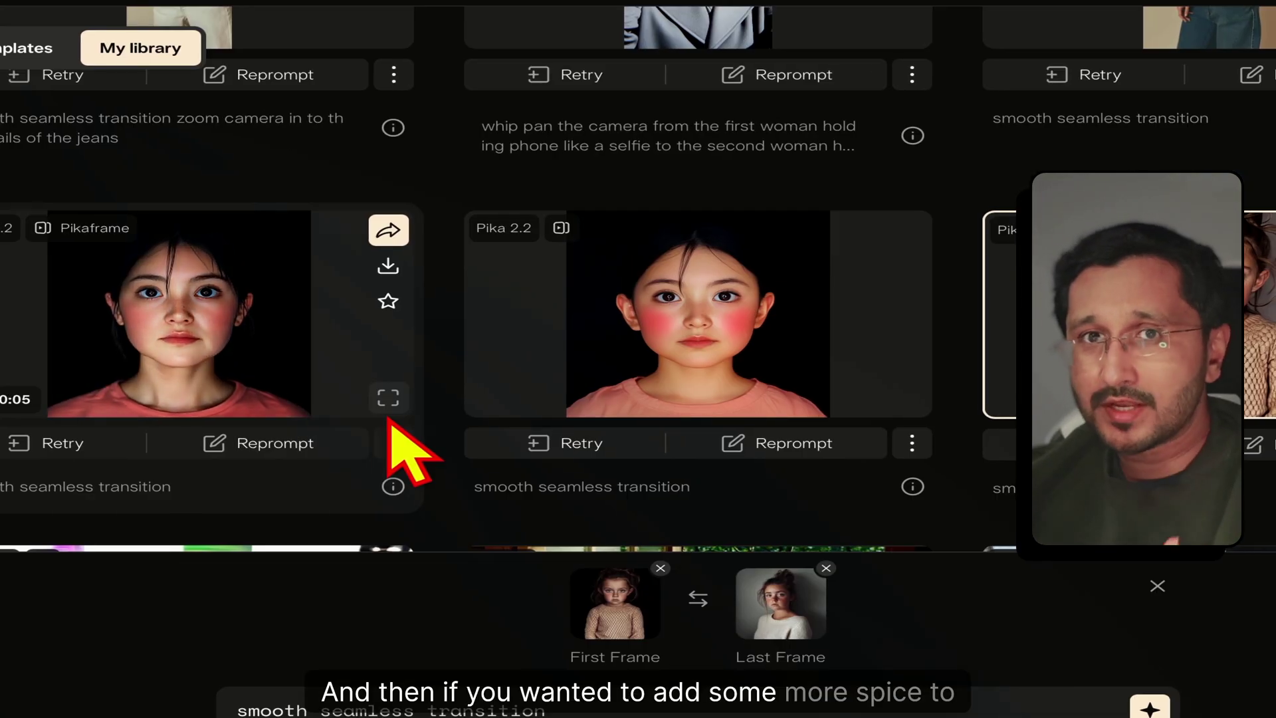
mouse_move(705, 319)
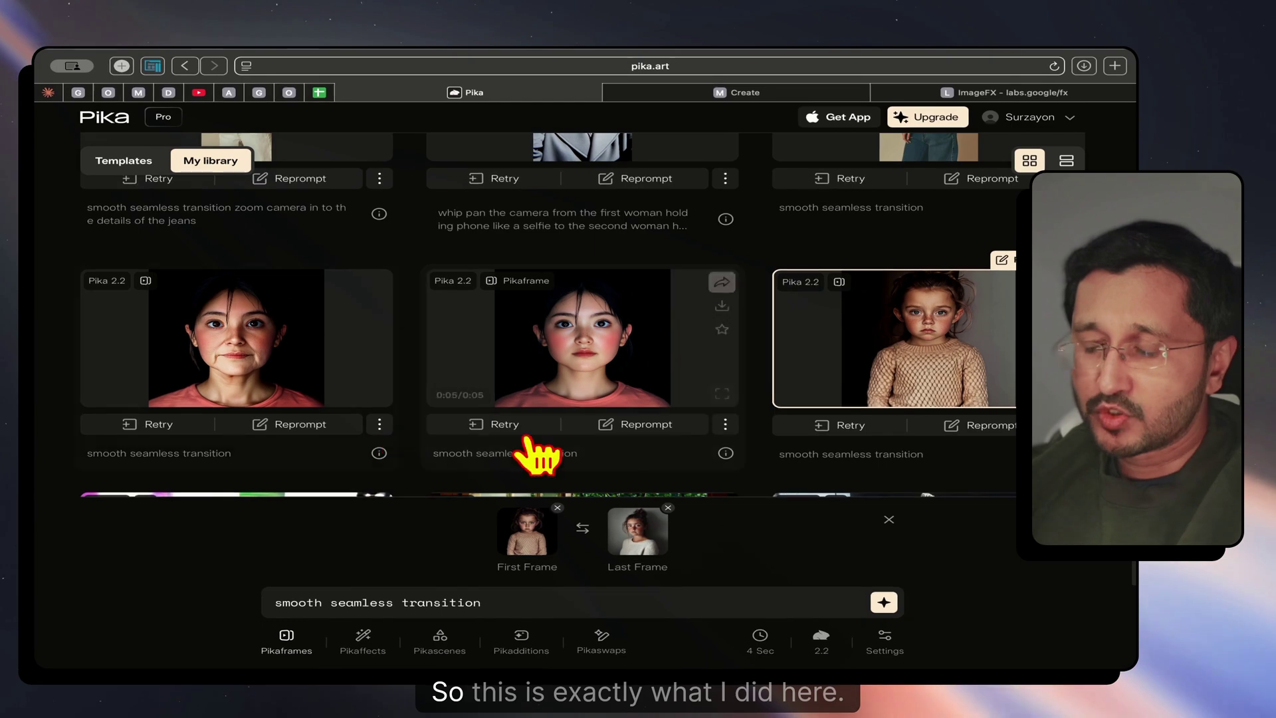
left_click(632, 429)
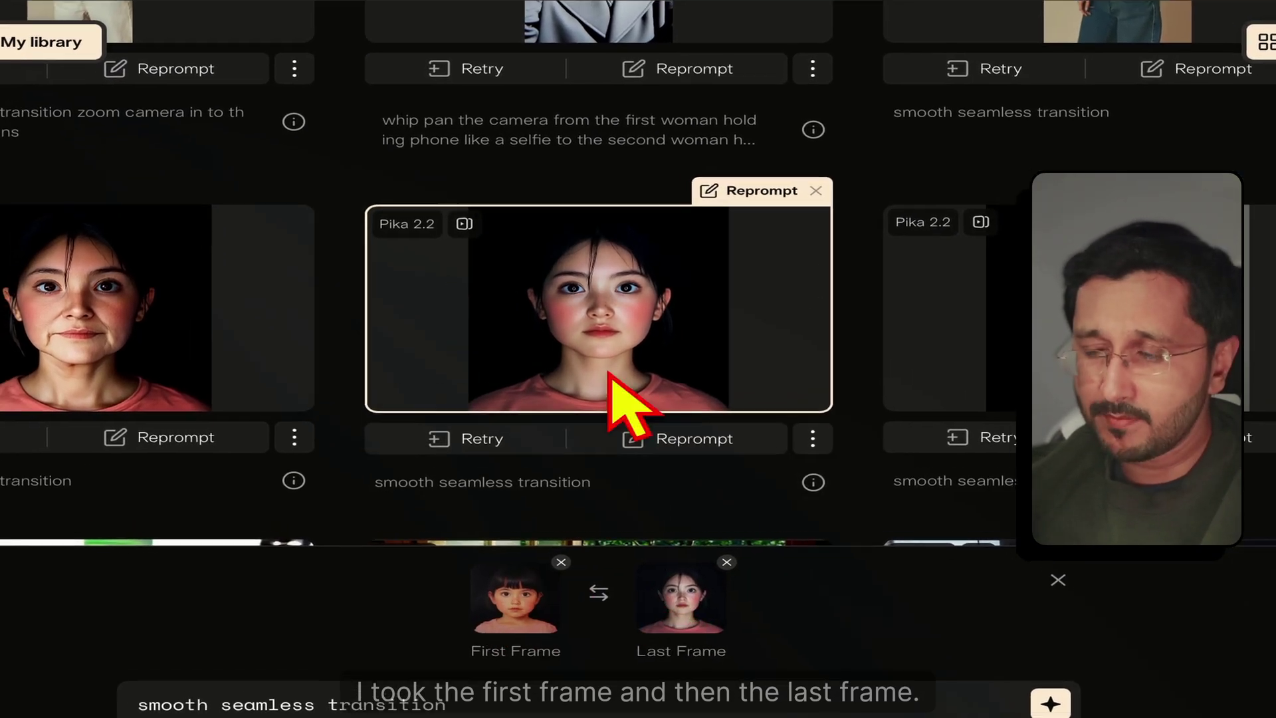
Step: Load the woman-to-older-woman transition for reprompting and play it enlarged, then switch to ImageFX to check the generated portraits
mouse_move(121, 277)
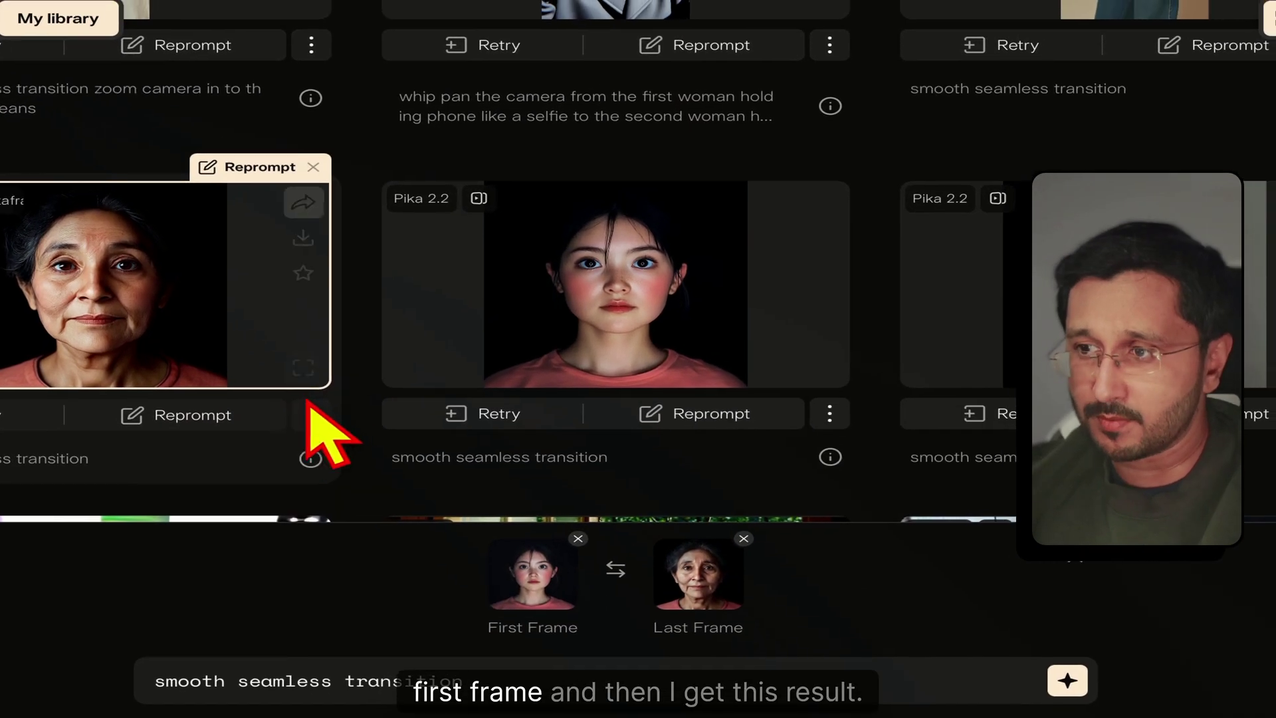
left_click(323, 364)
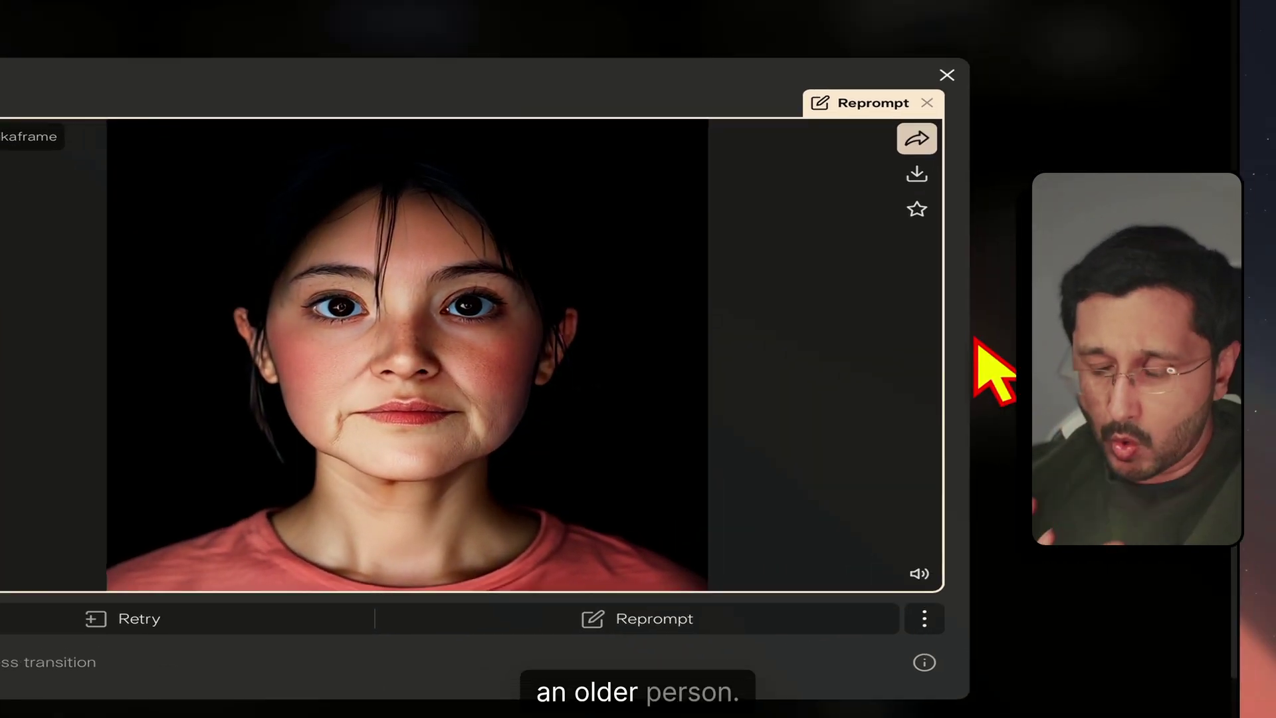
left_click(1188, 295)
left_click(898, 128)
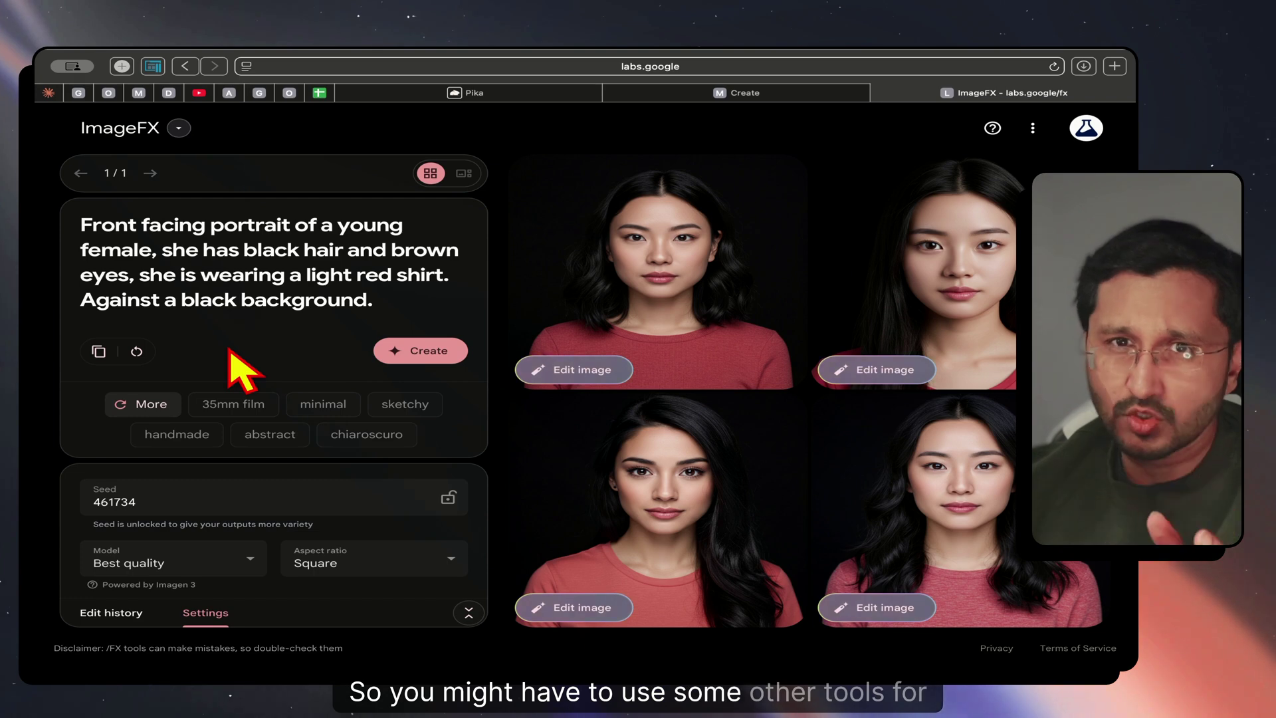
Step: Switch to Pika and play the enlarged transition of the woman in a black t-shirt whose blue jeans become white
left_click(473, 93)
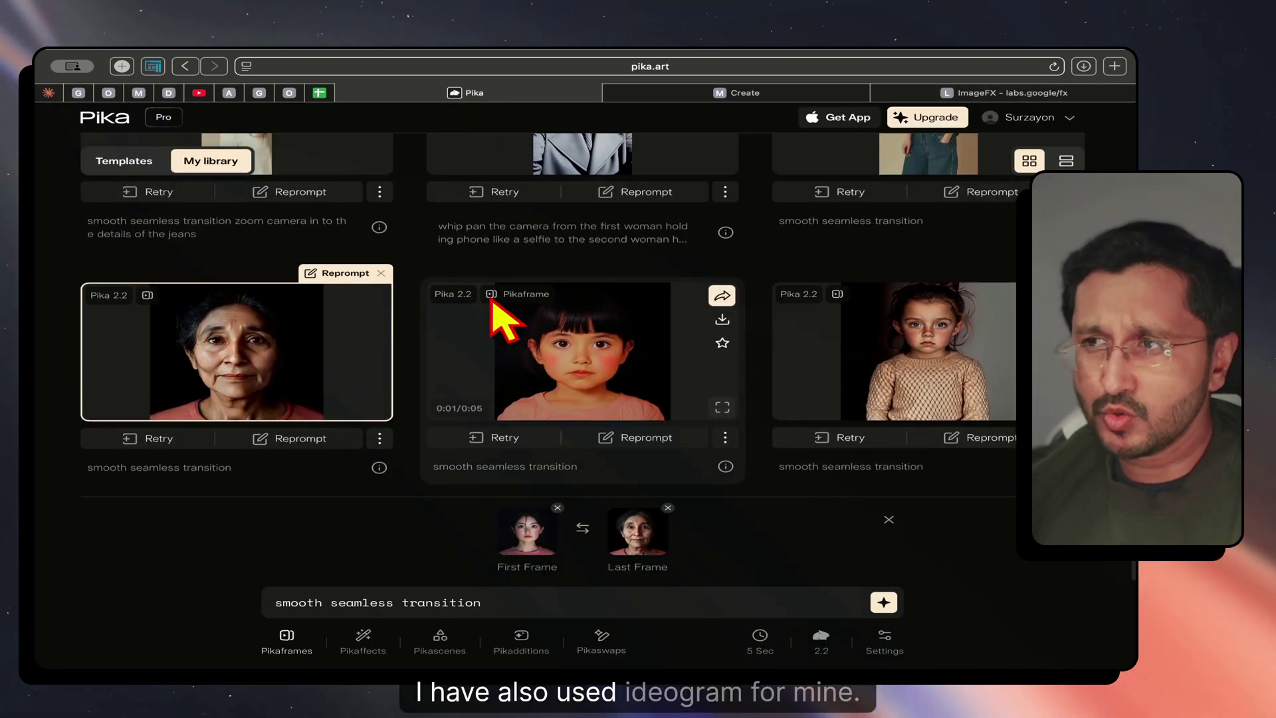
scroll(498, 313, "up", 1)
scroll(499, 319, "up", 2)
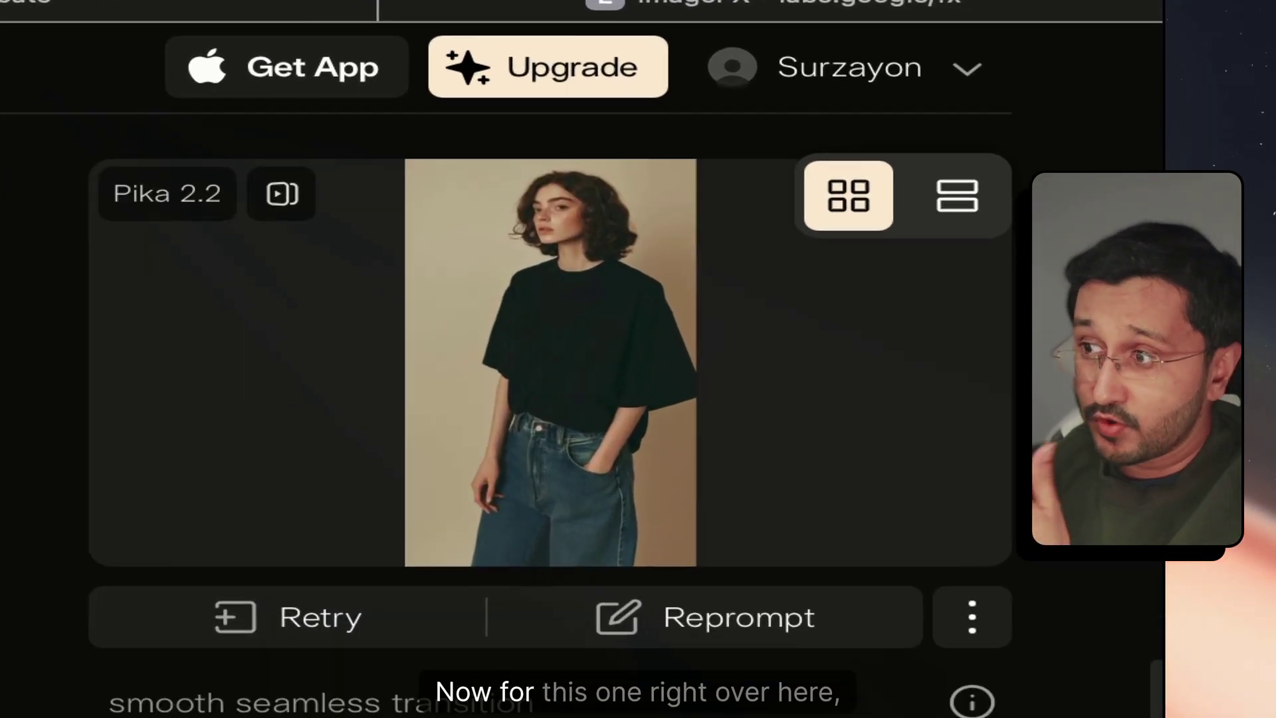
scroll(531, 365, "up", 3)
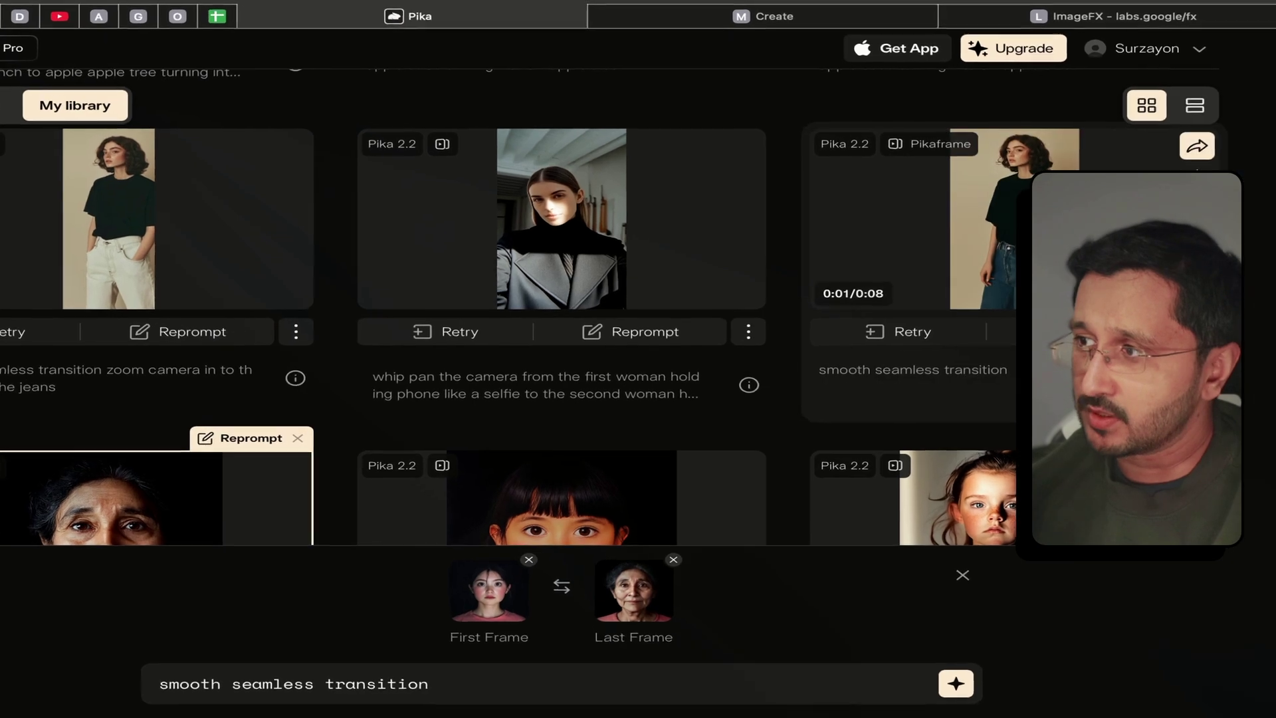
left_click(929, 247)
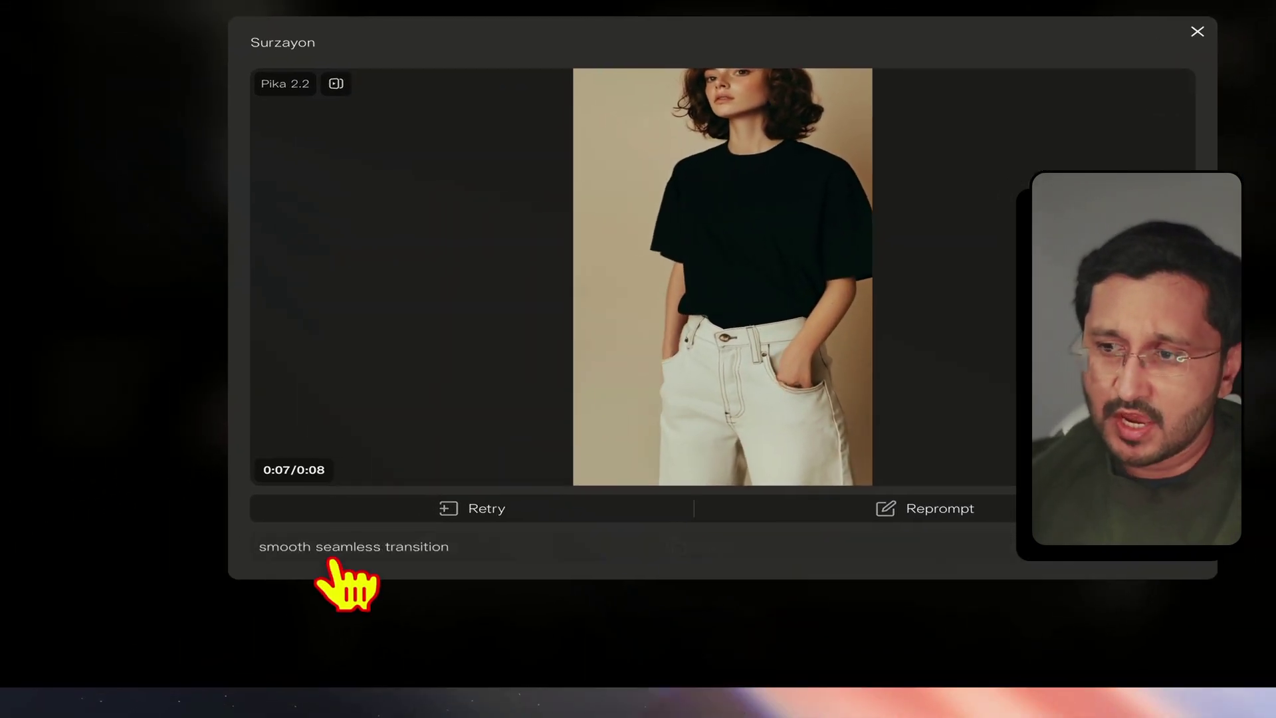
mouse_move(120, 632)
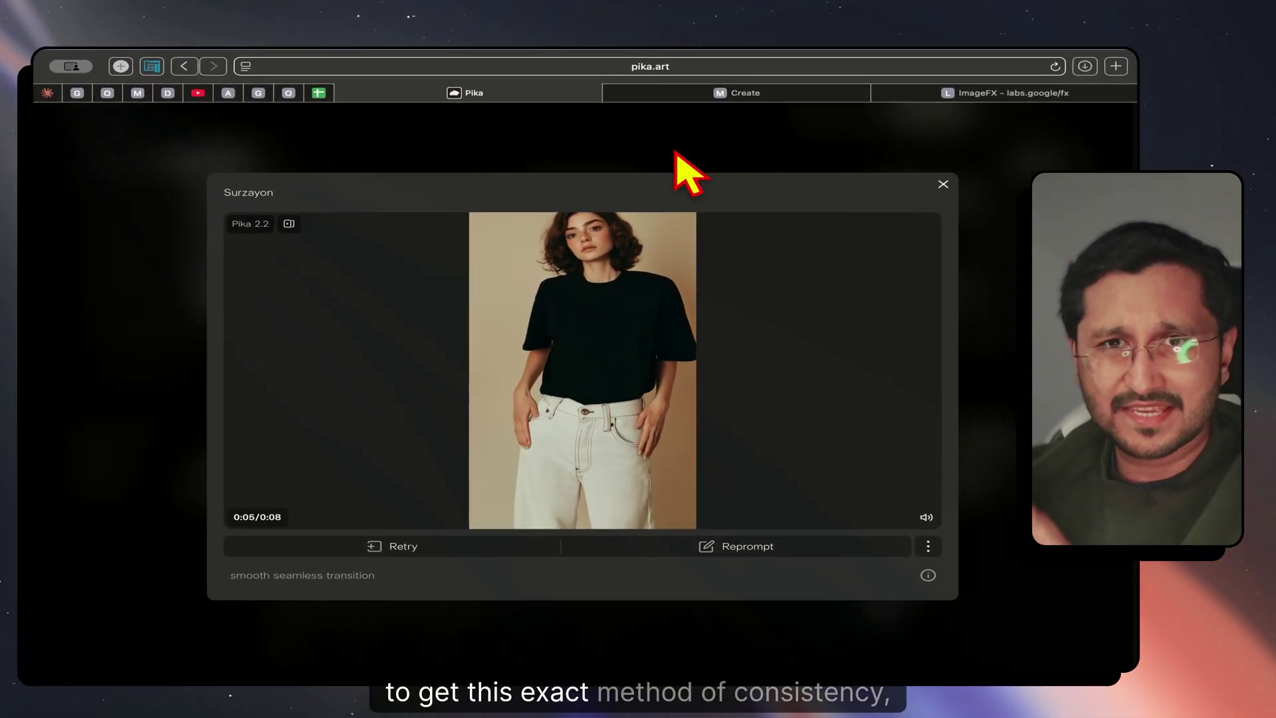
Step: Switch to Midjourney, return to the Create gallery and clear the portrait prompt
left_click(731, 93)
left_click(68, 204)
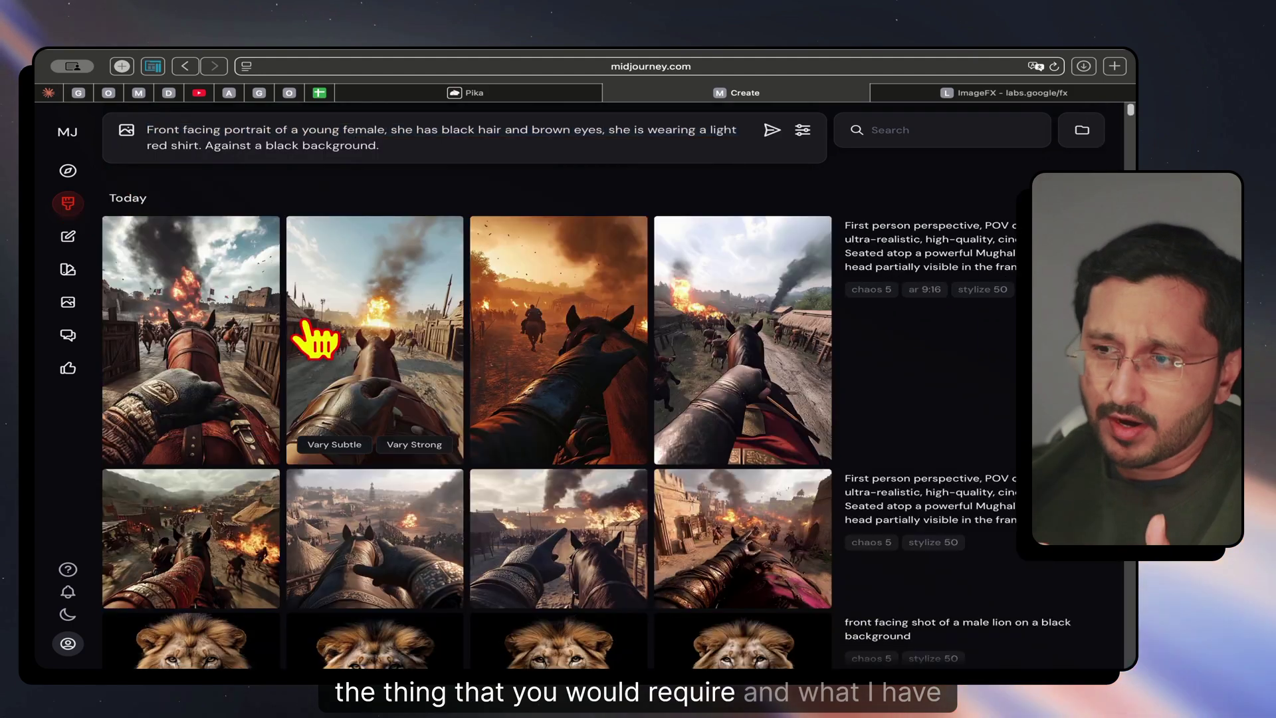
triple_click(661, 133)
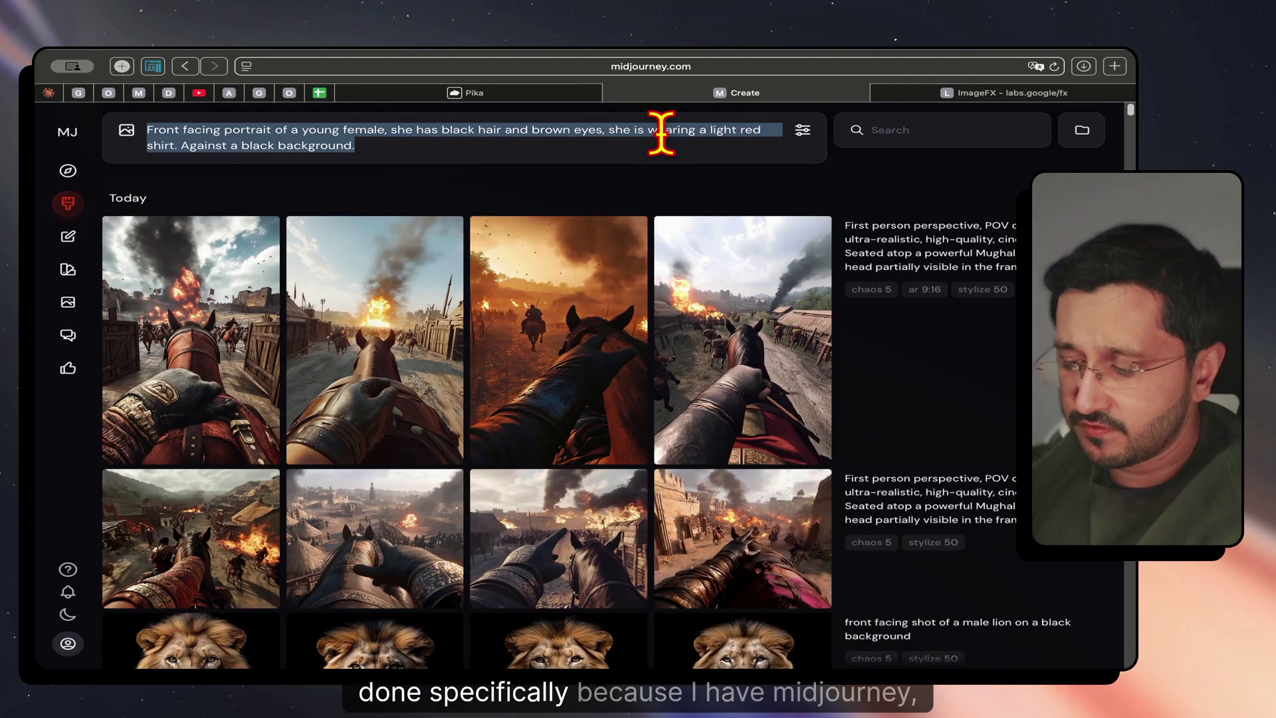
key("BackSpace")
Step: Find and open the gallery image of the woman in a black t-shirt with a hand in her blue jeans pocket
scroll(527, 377, "down", 20)
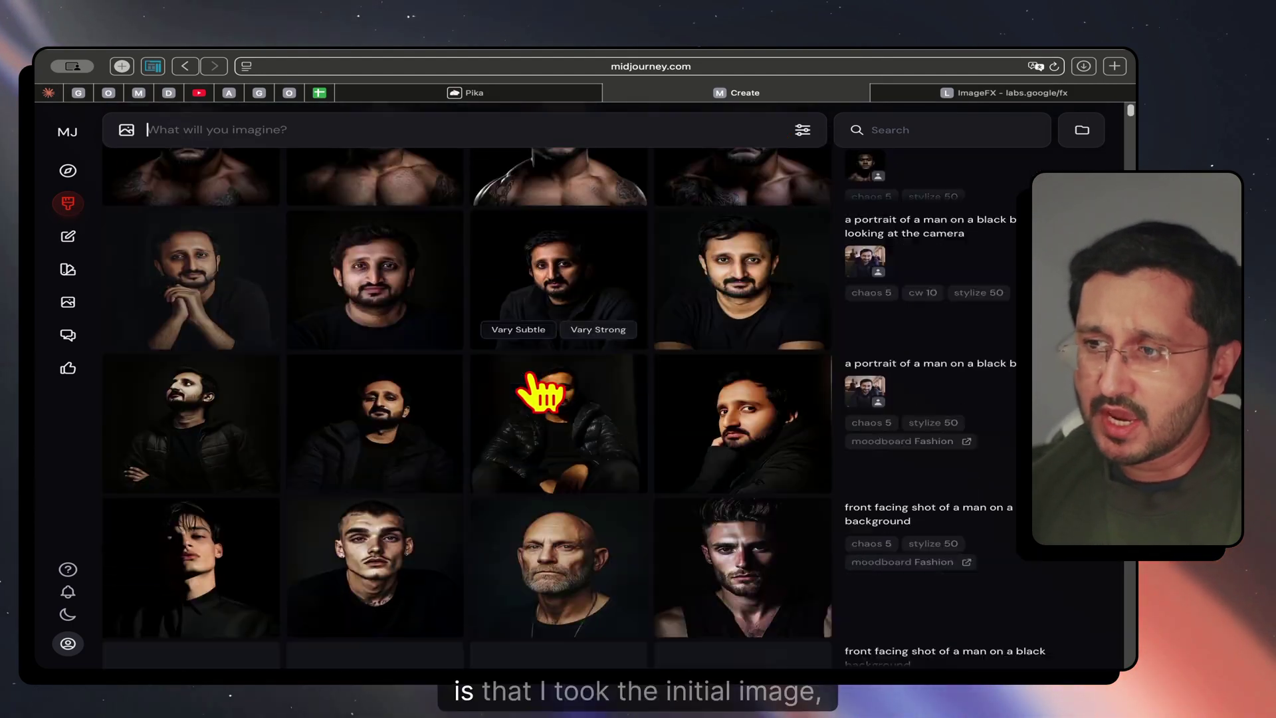
scroll(539, 393, "down", 15)
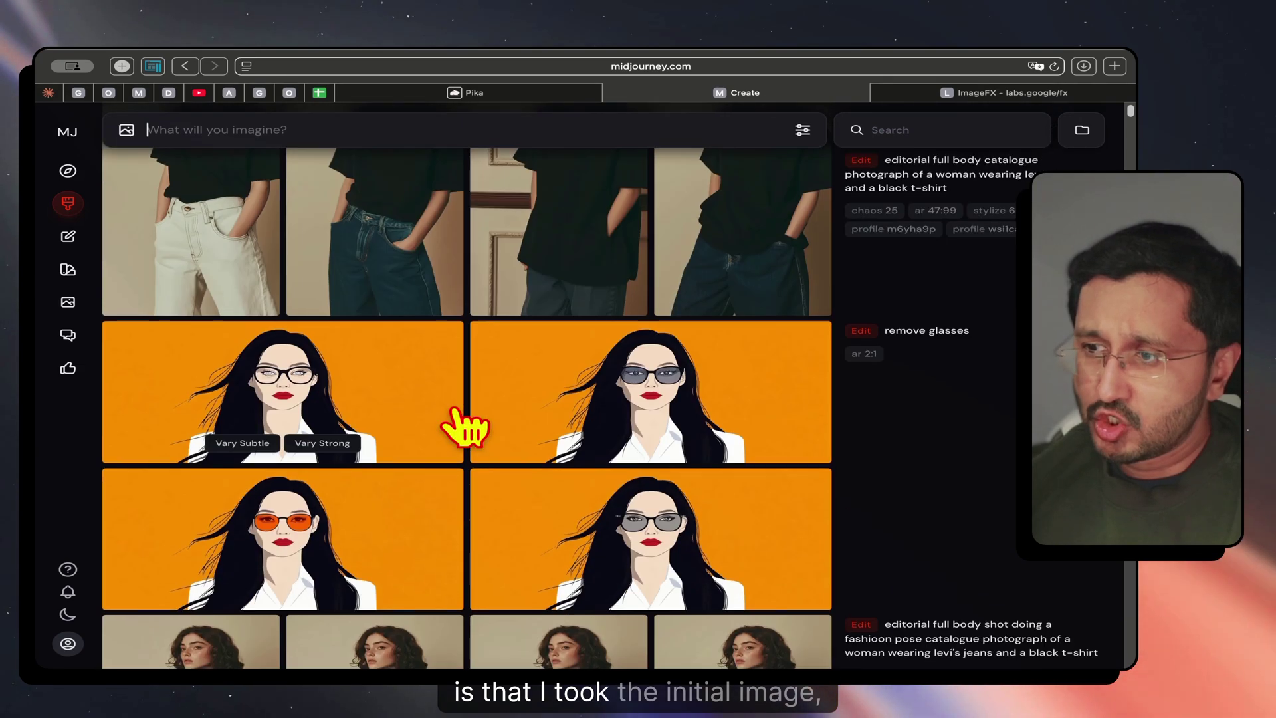
scroll(455, 412, "down", 10)
scroll(542, 471, "up", 8)
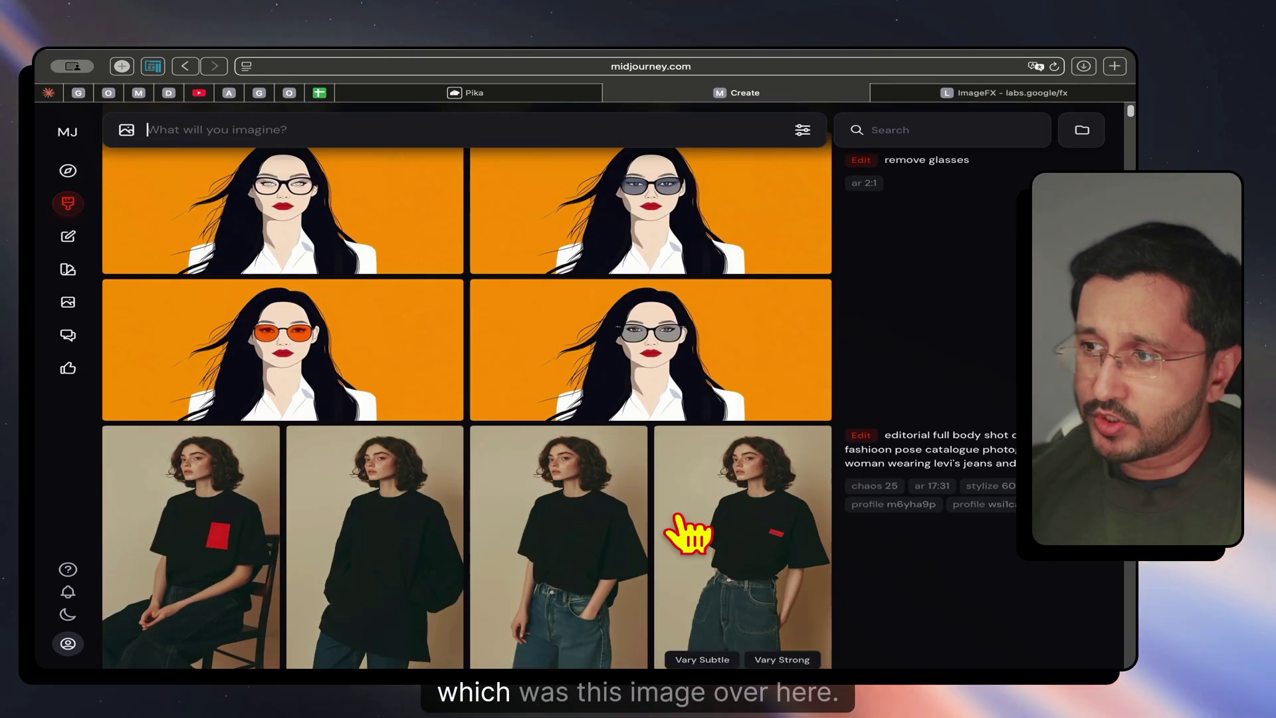
left_click(576, 512)
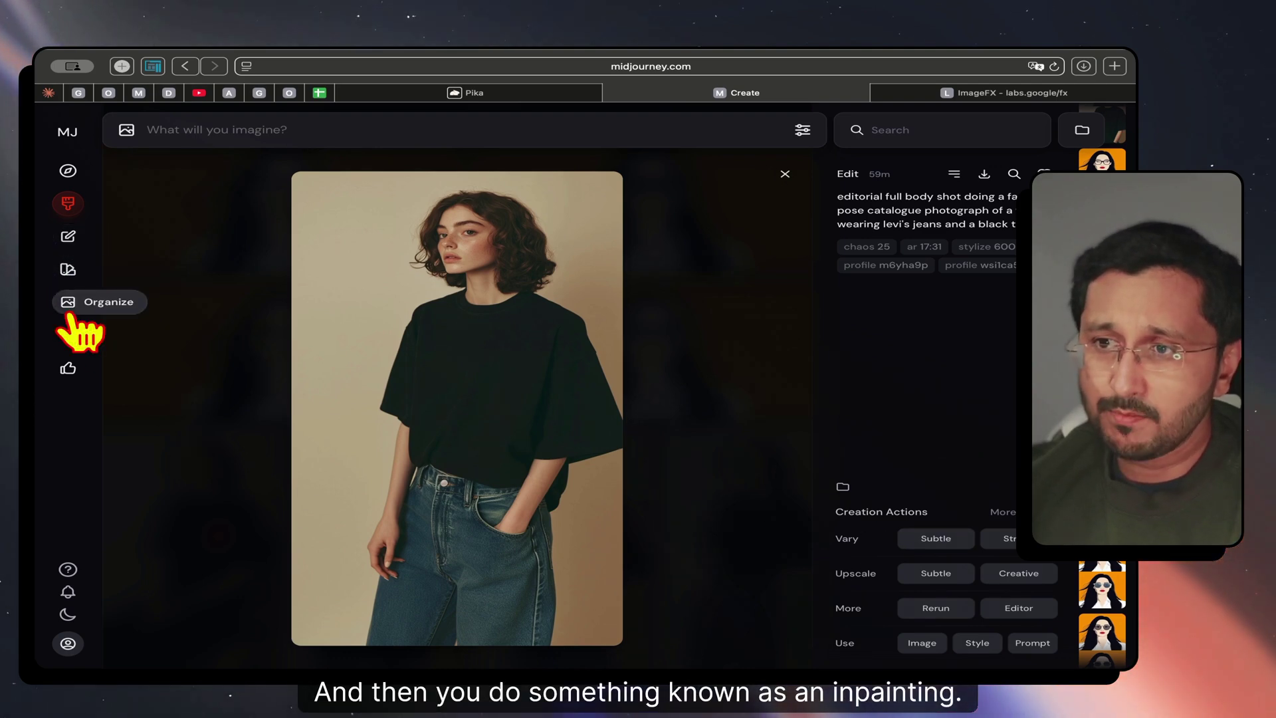
Step: Open the image of the woman in the black t-shirt in the Editor and erase her blue jeans
left_click(67, 239)
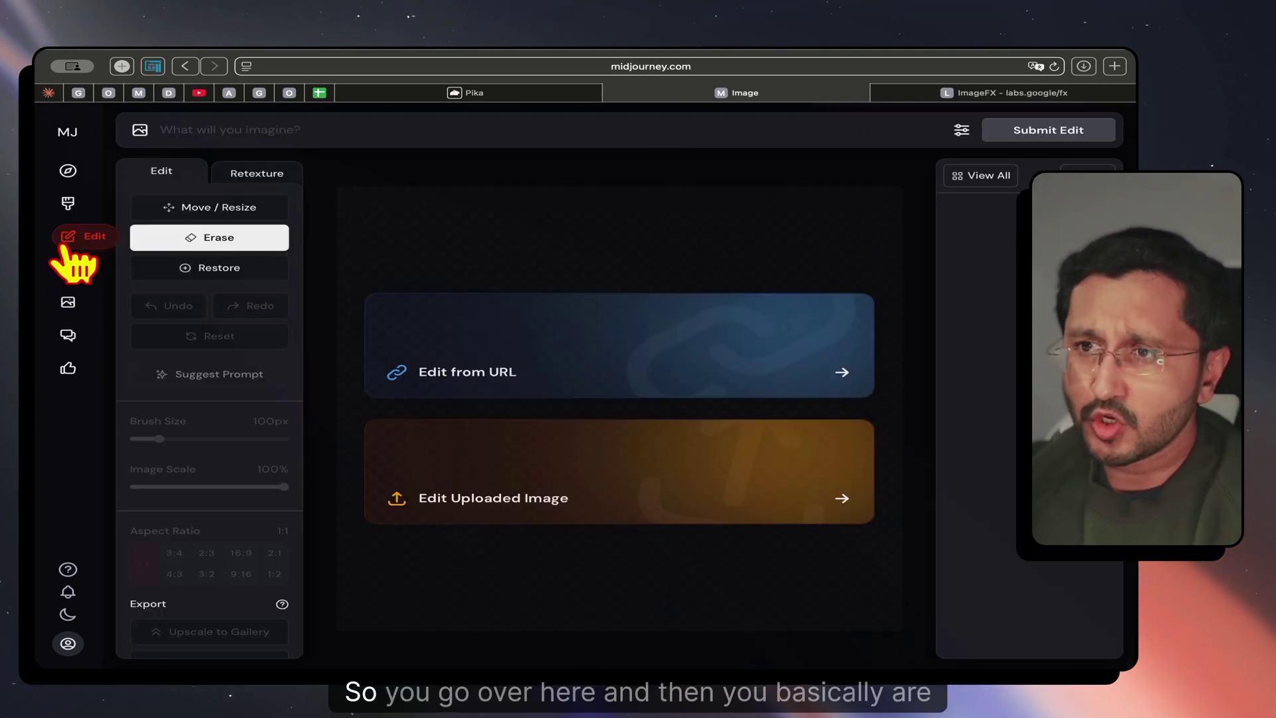
left_click(69, 304)
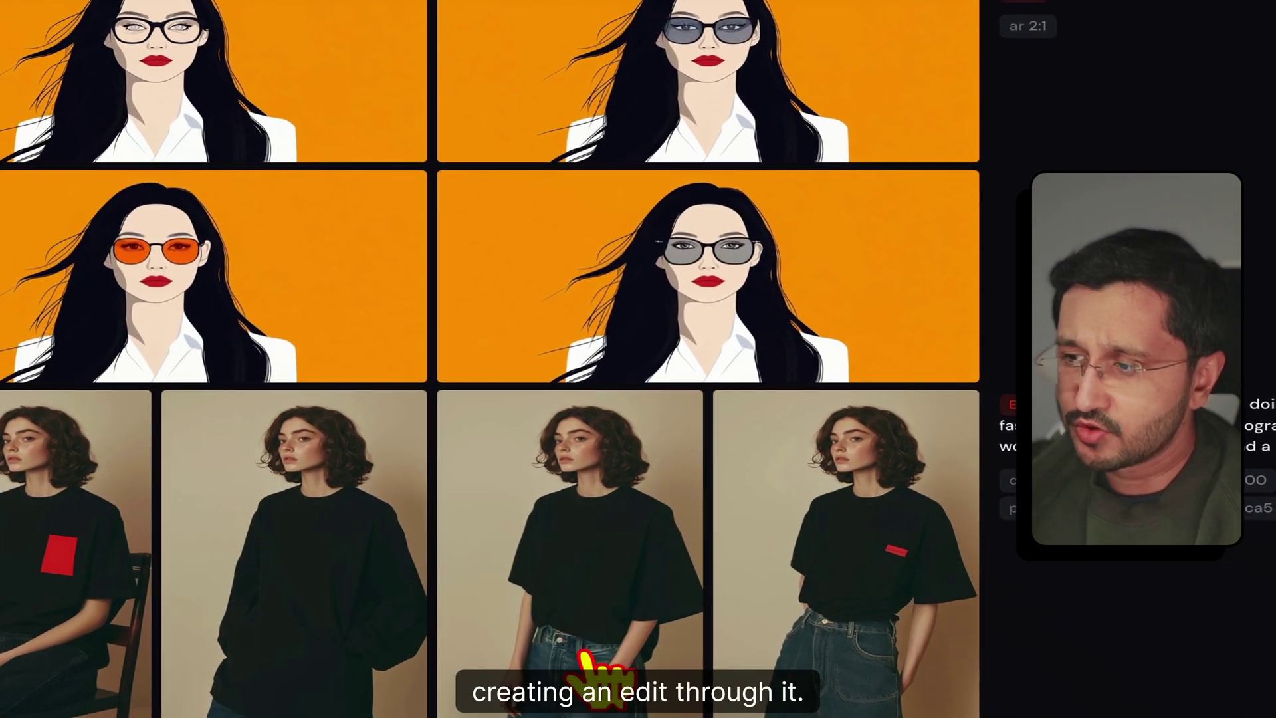
left_click(585, 658)
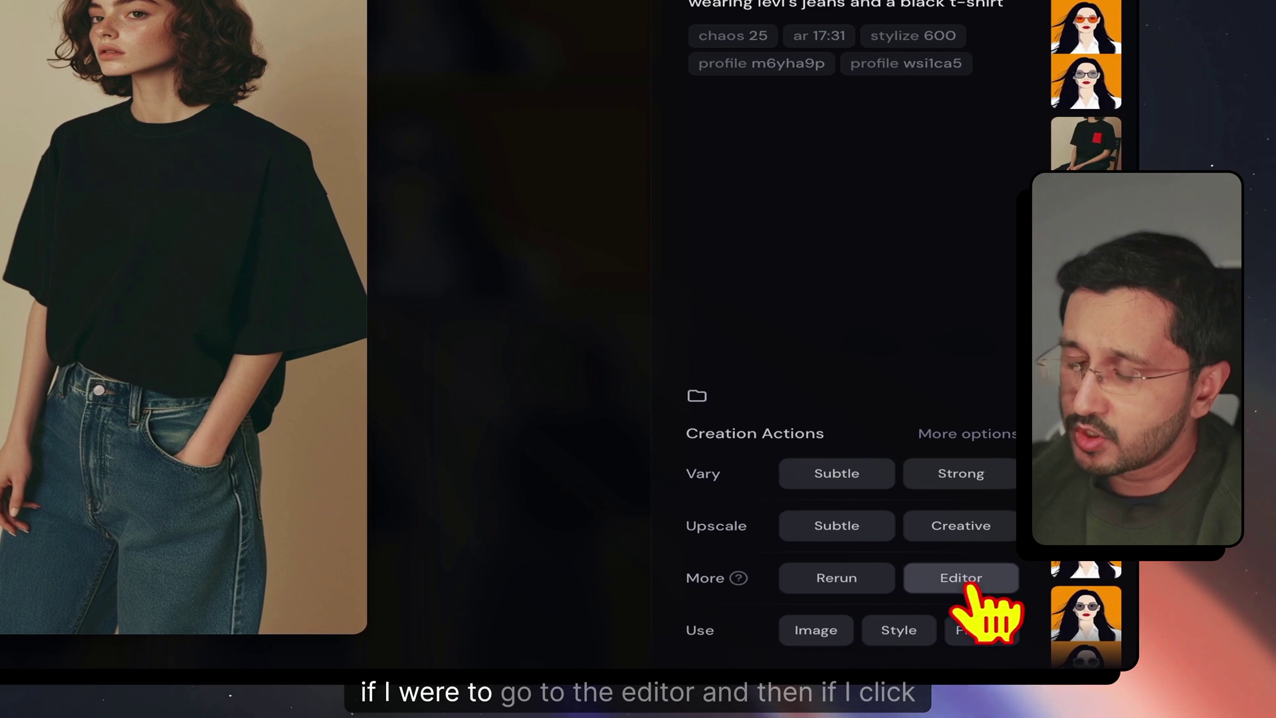
left_click(964, 582)
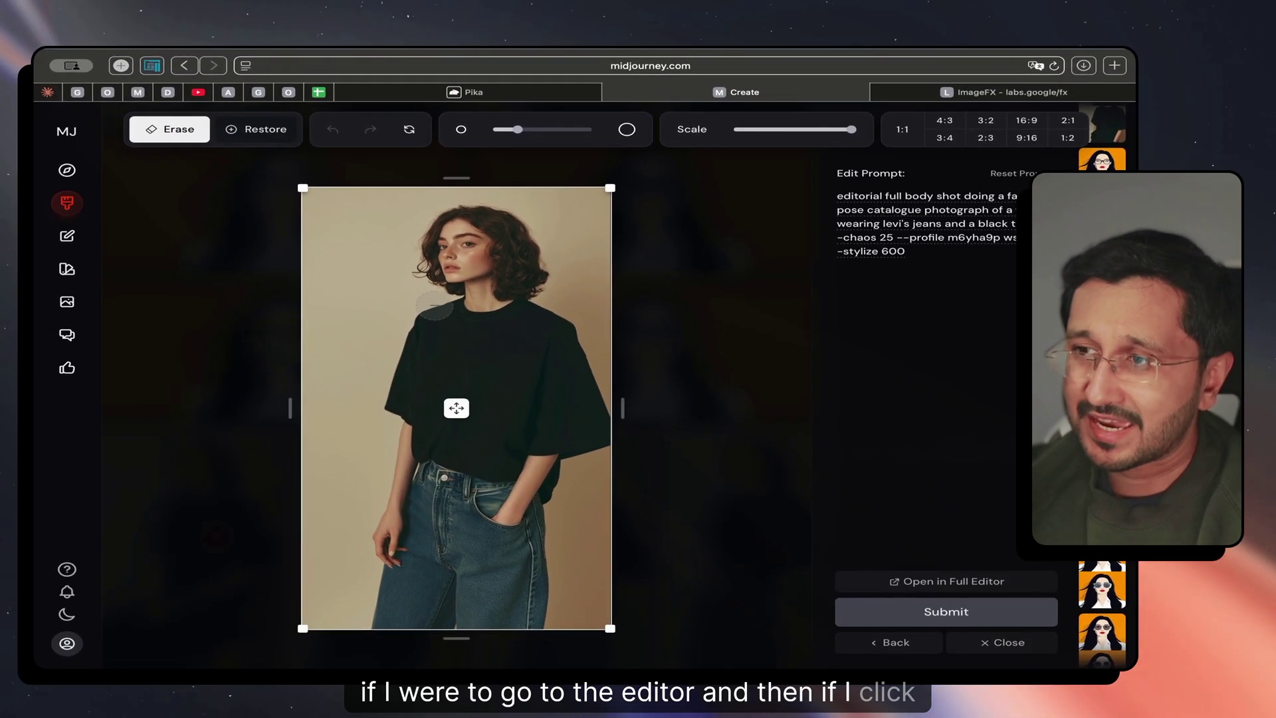
left_click_drag(416, 476, 488, 491)
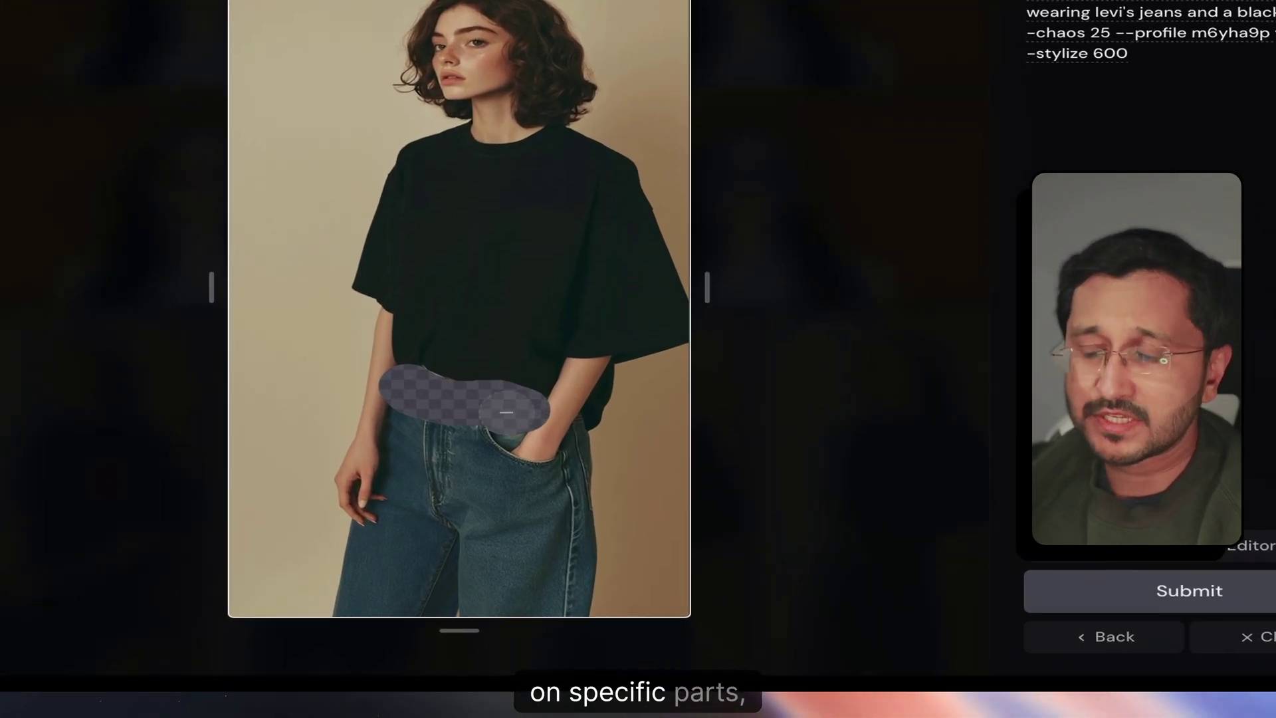
mouse_move(399, 535)
left_mouse_down()
mouse_move(434, 597)
mouse_move(506, 605)
left_mouse_up()
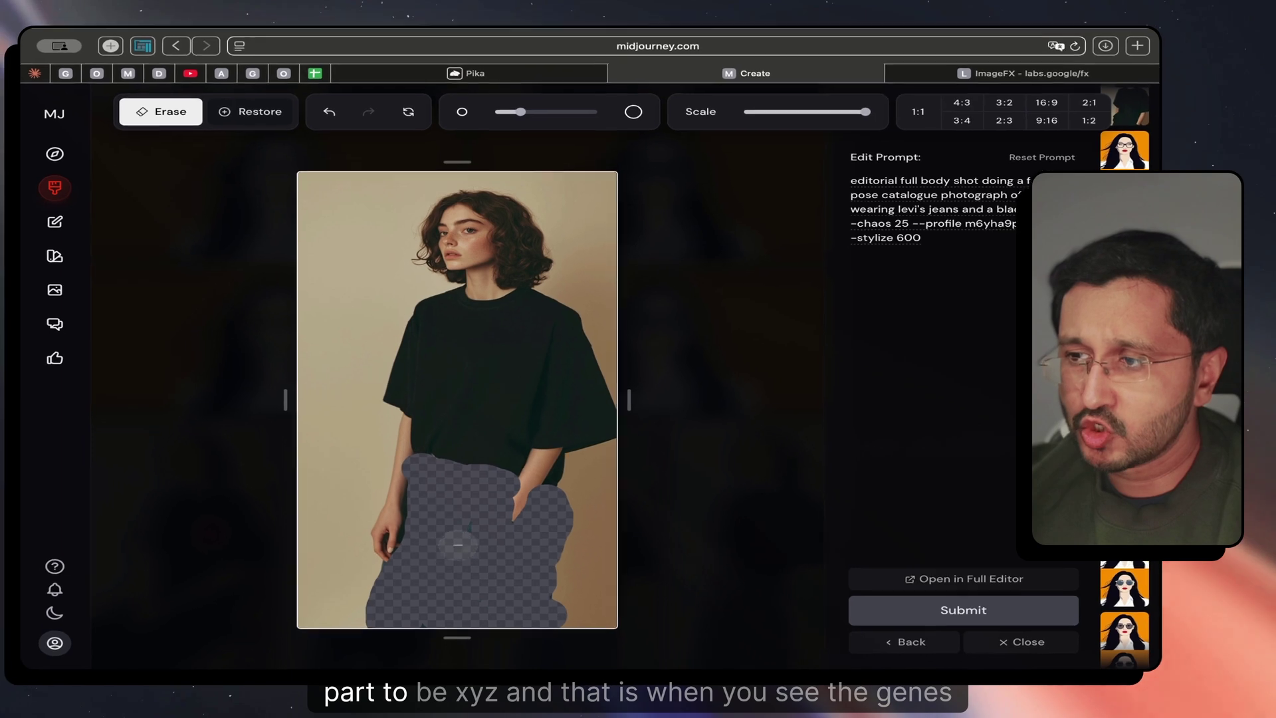
mouse_move(453, 383)
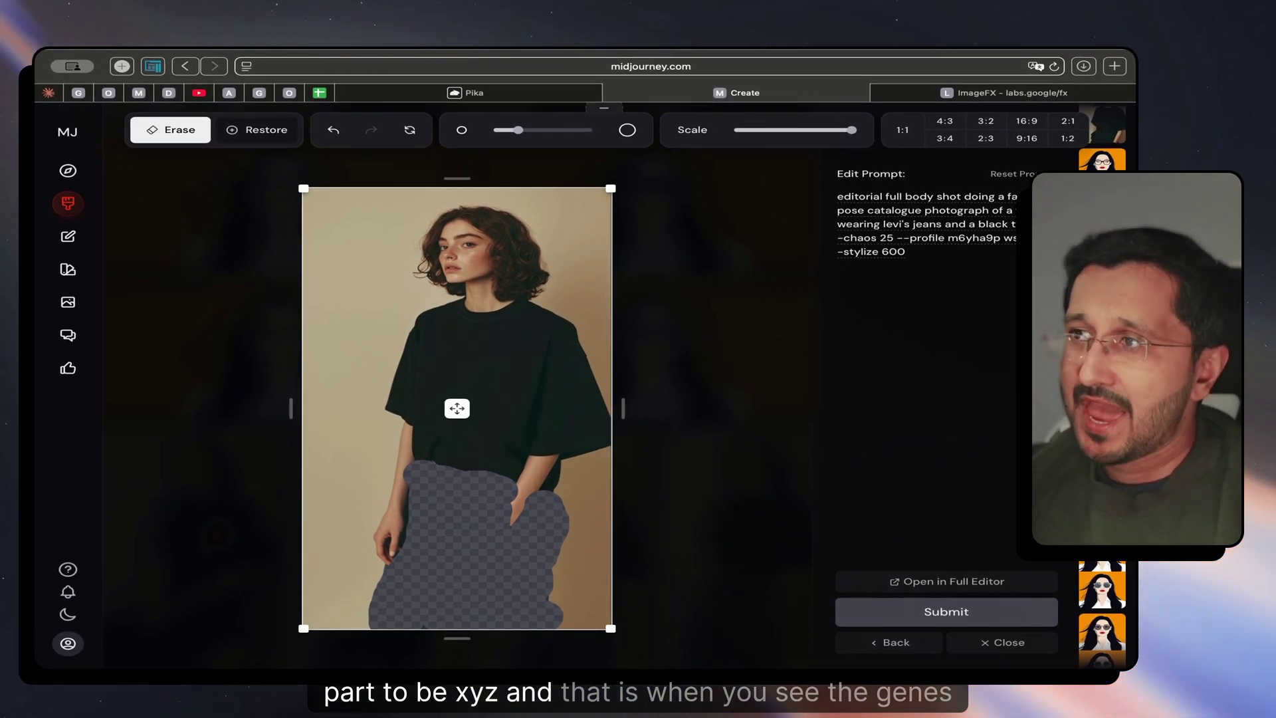
Step: Play the jeans transition in Pika, then switch to Midjourney and examine the edited outfit variations of the same woman
left_click(547, 95)
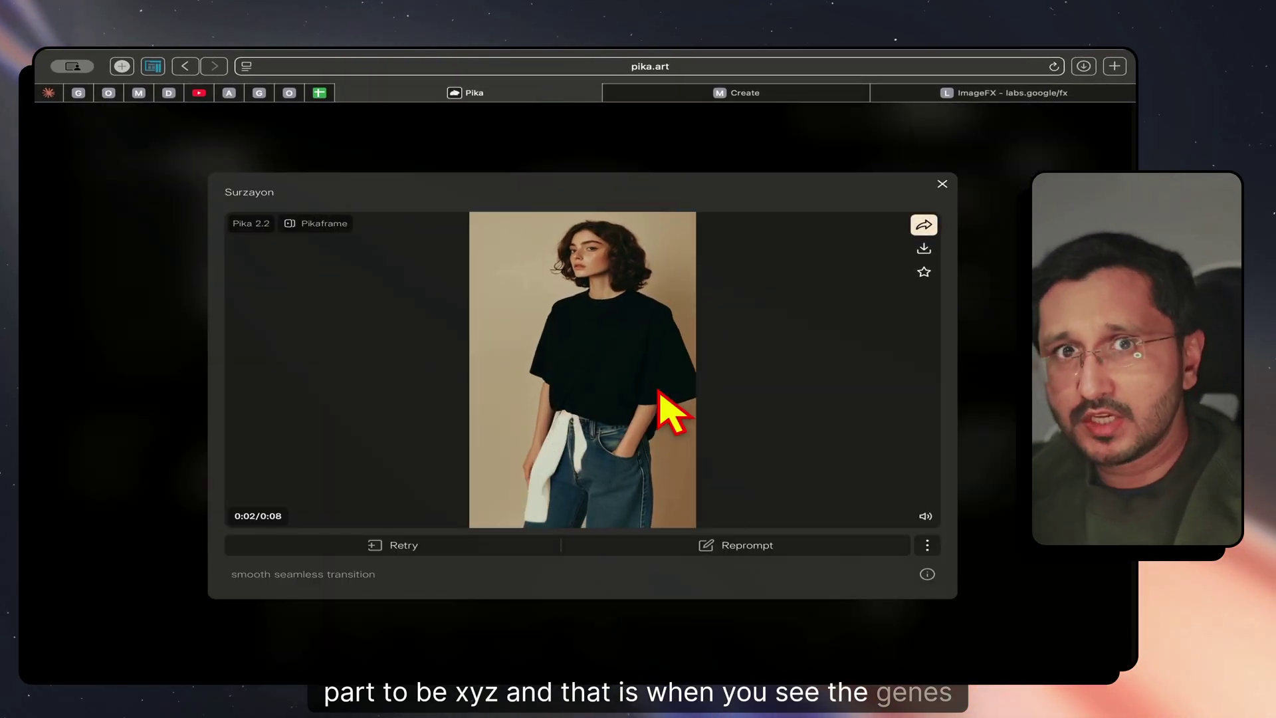
left_click(711, 87)
scroll(466, 465, "up", 5)
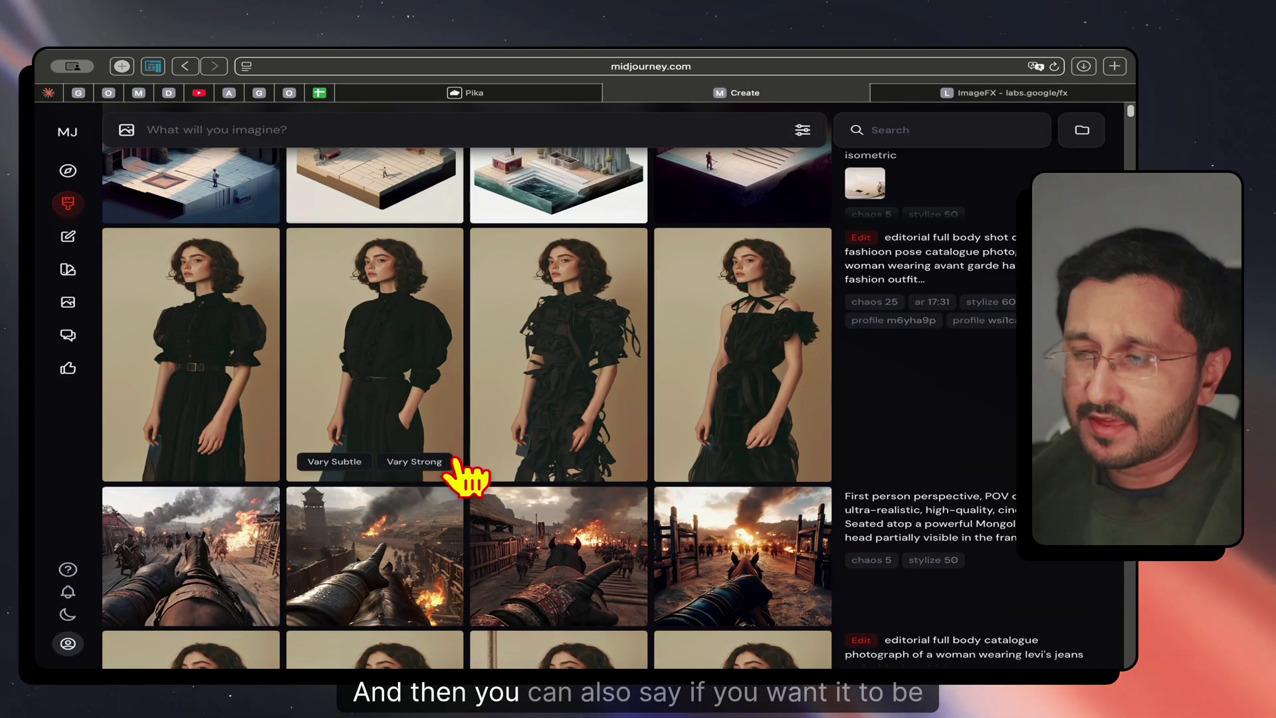
scroll(564, 409, "down", 5)
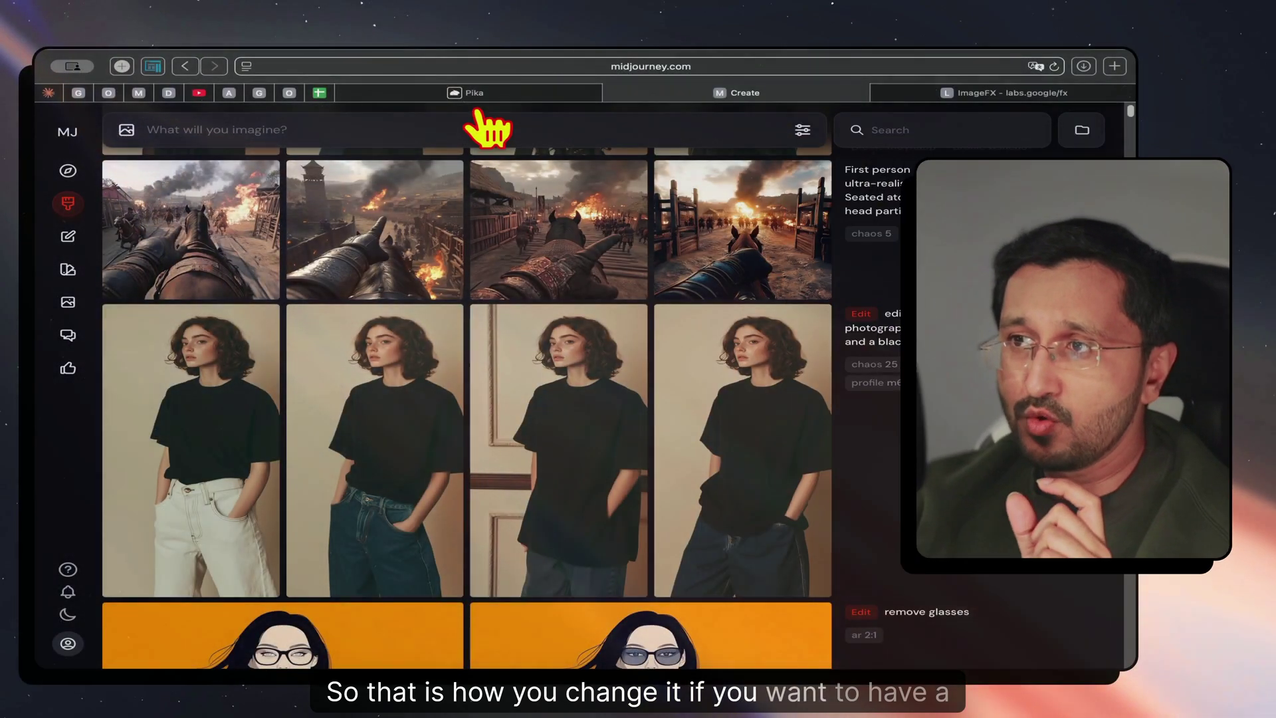
Step: Return to Midjourney, open the white jeans variation of the woman in the black t-shirt and bring it into the Editor
left_click(473, 98)
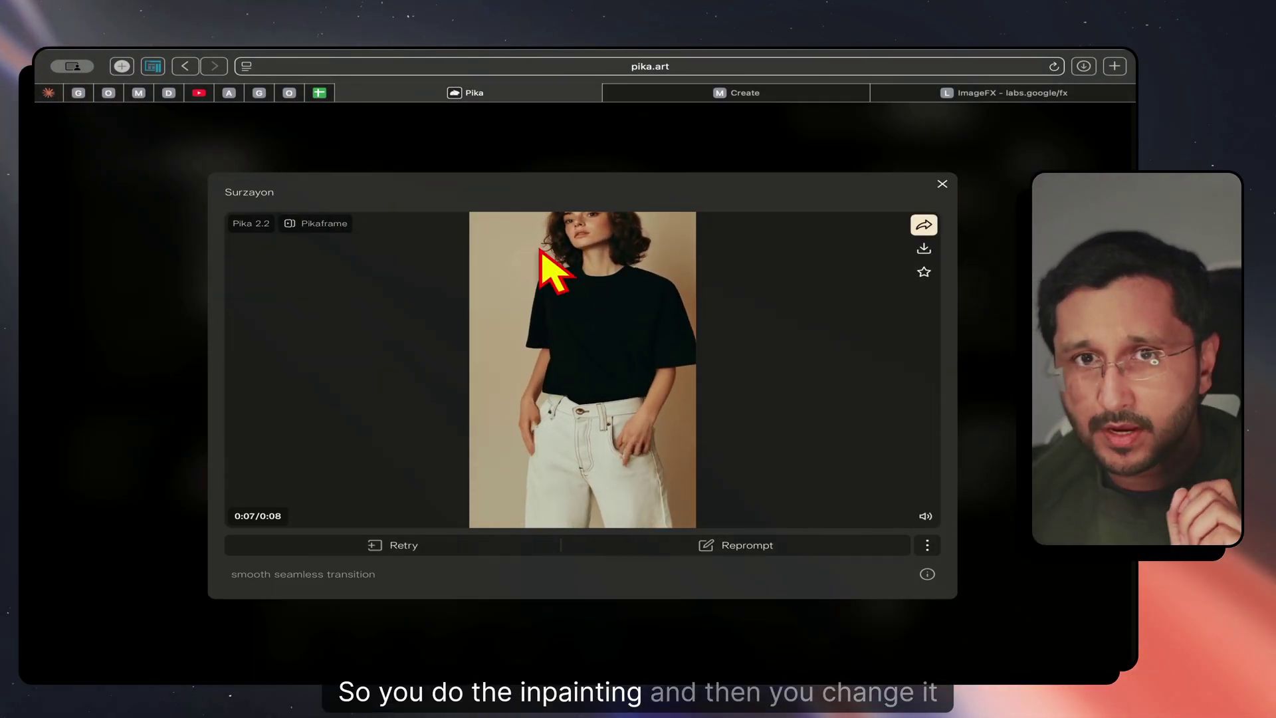
left_click(693, 100)
left_click(211, 429)
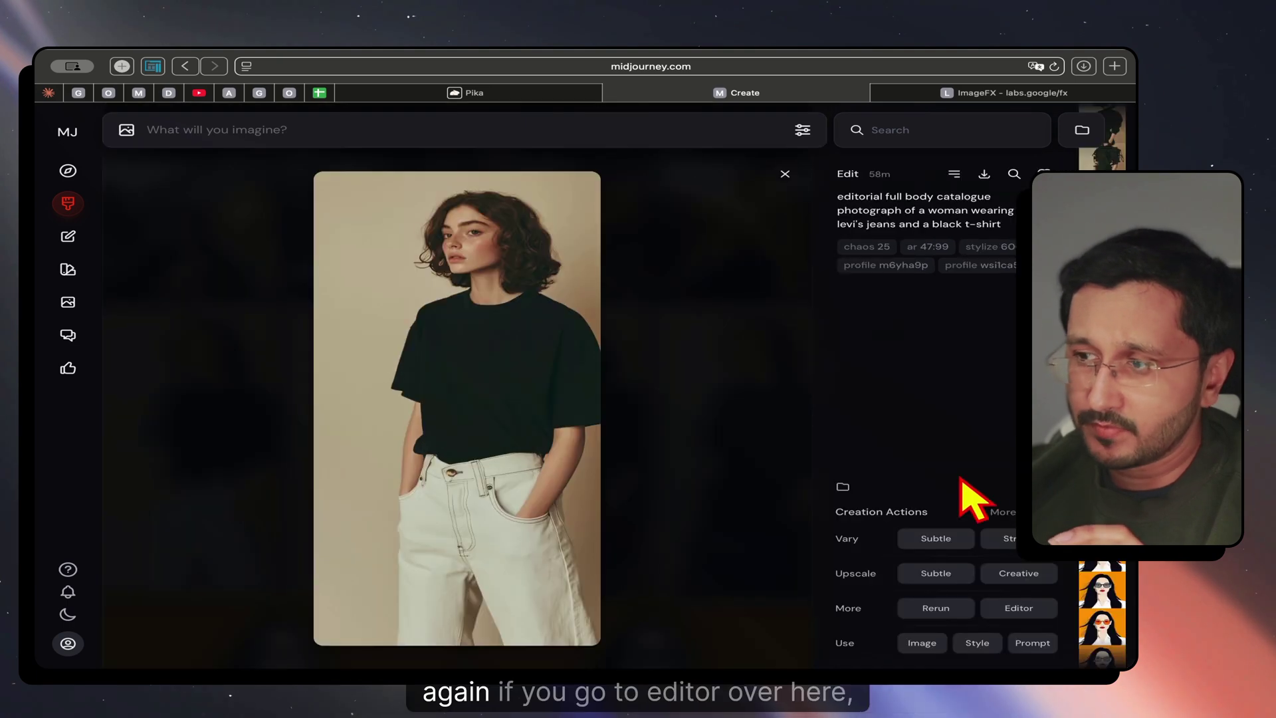
left_click(1019, 617)
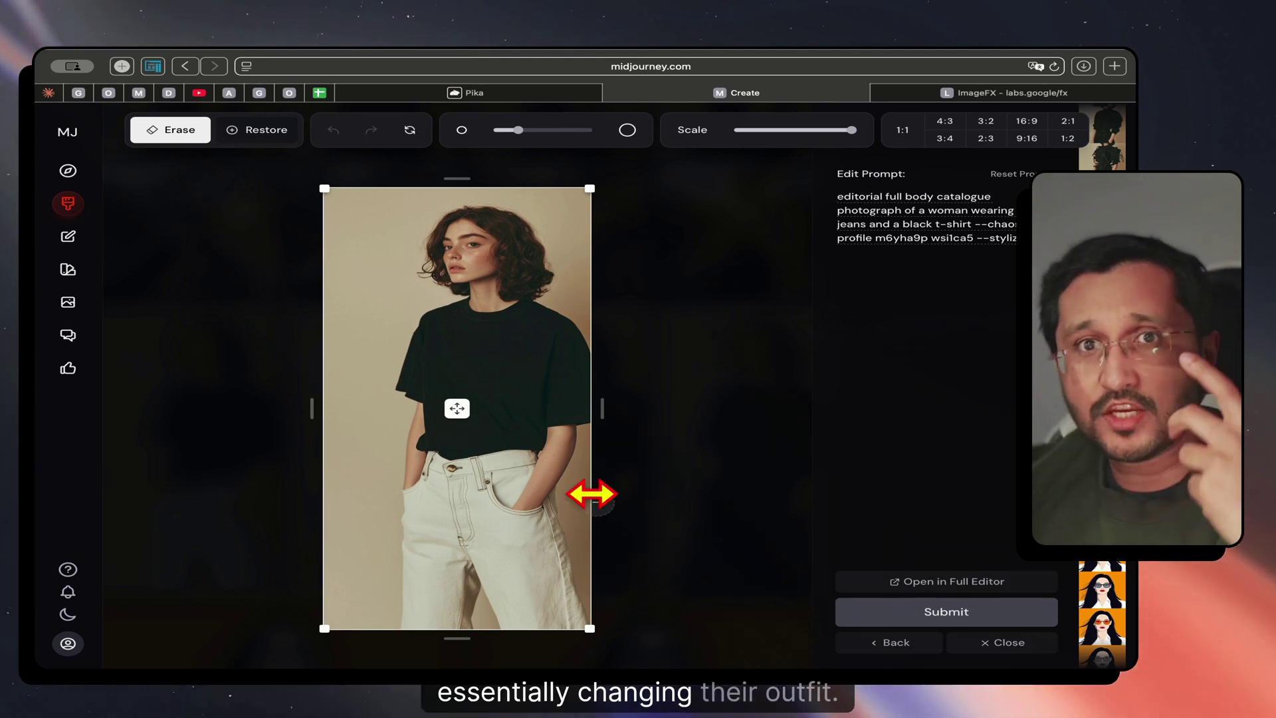
Step: Review the blue-to-white jeans transition in Pika, close it and load the whip pan selfie clip for reprompting
left_click(414, 93)
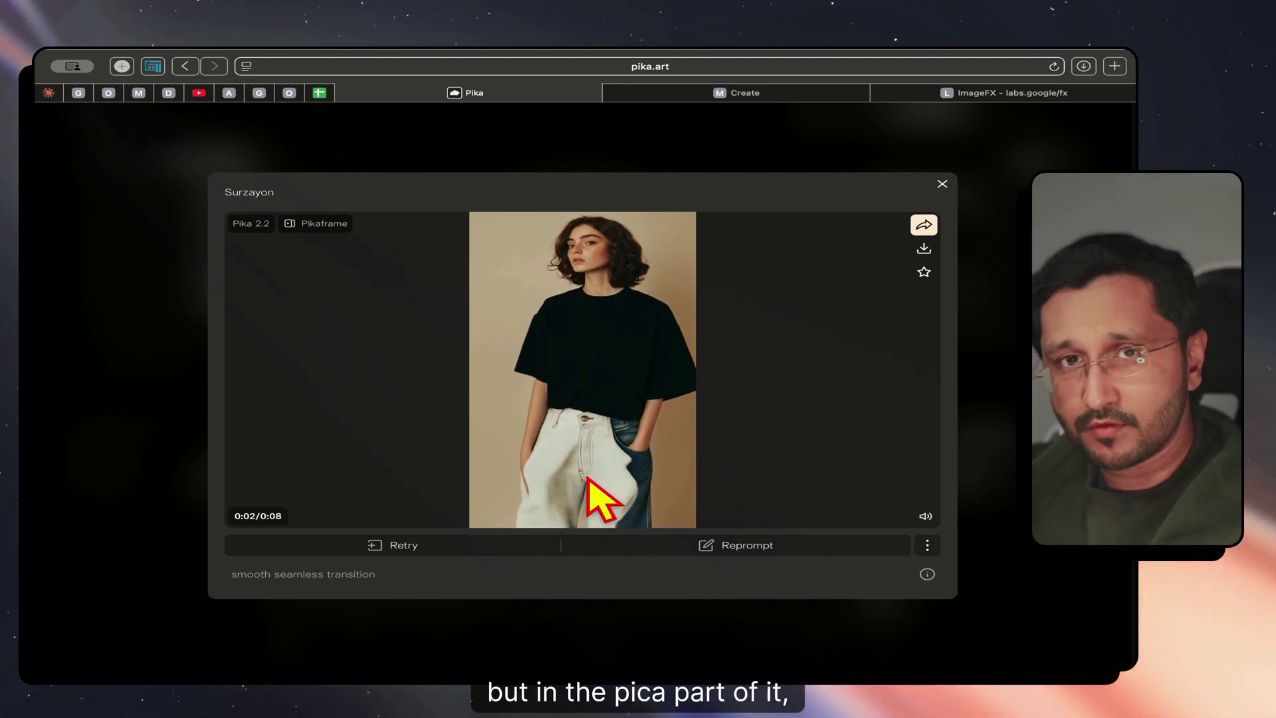
mouse_move(264, 579)
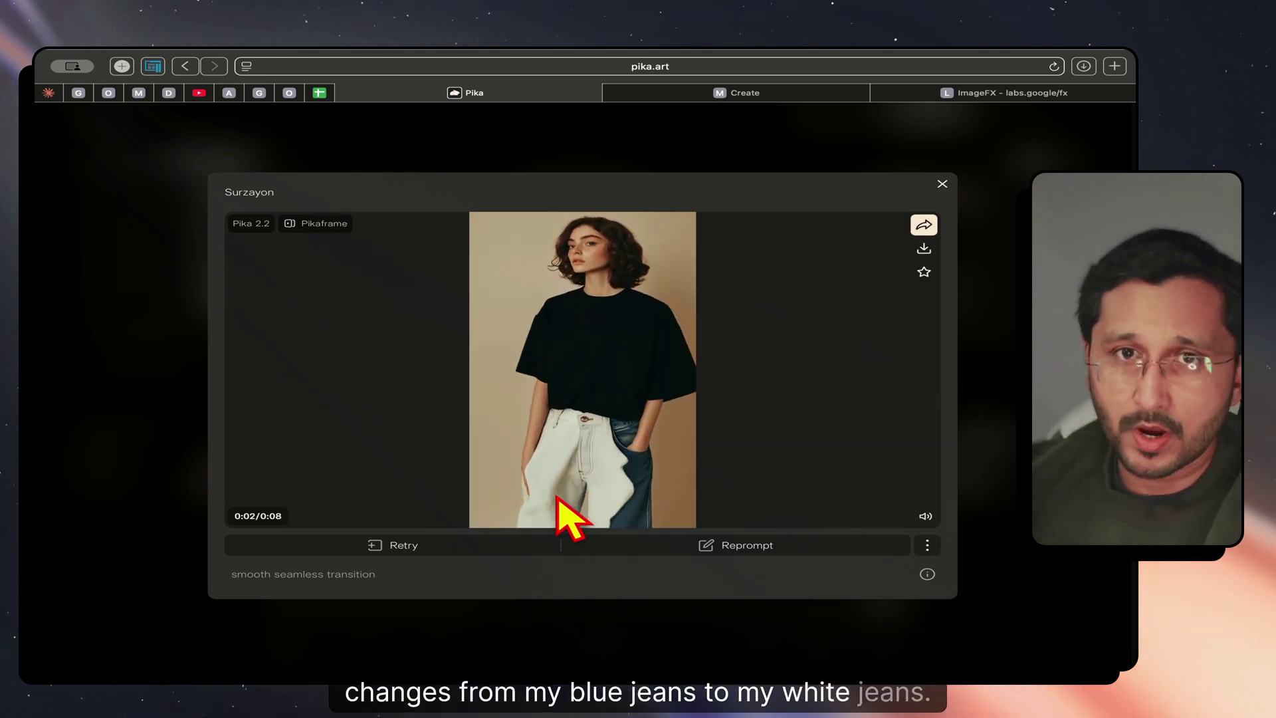
left_click(960, 249)
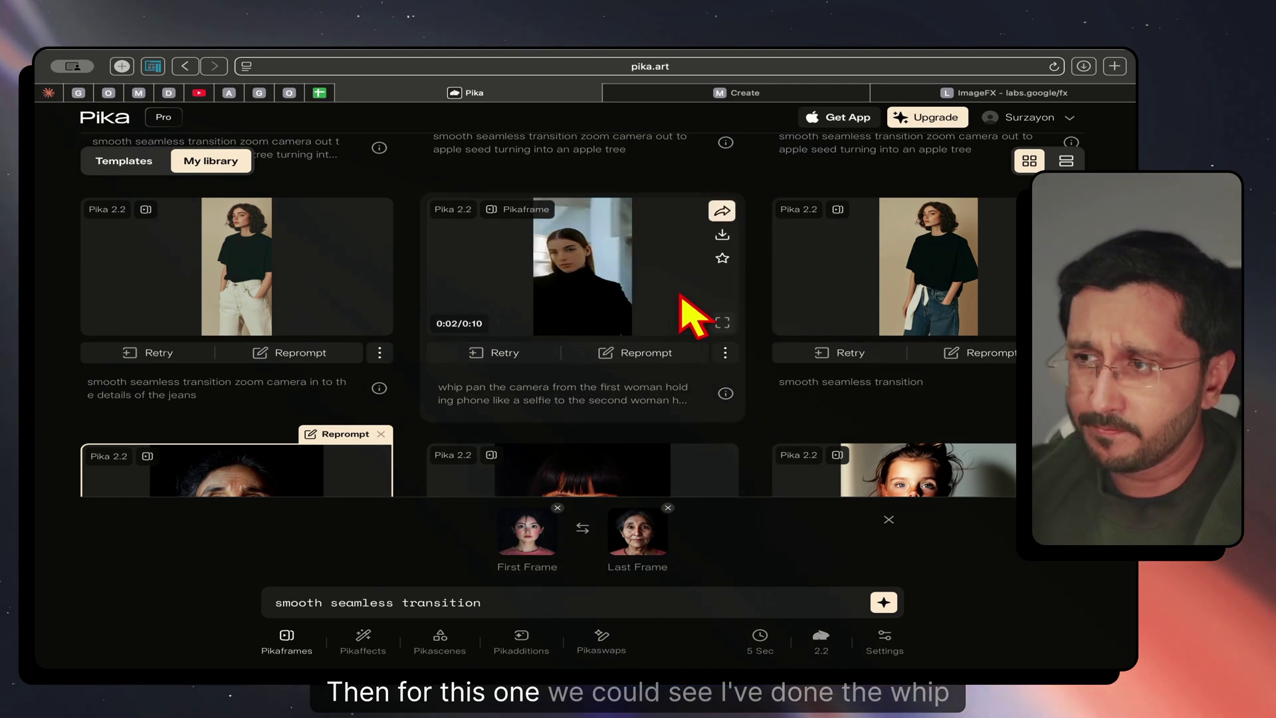
left_click(682, 297)
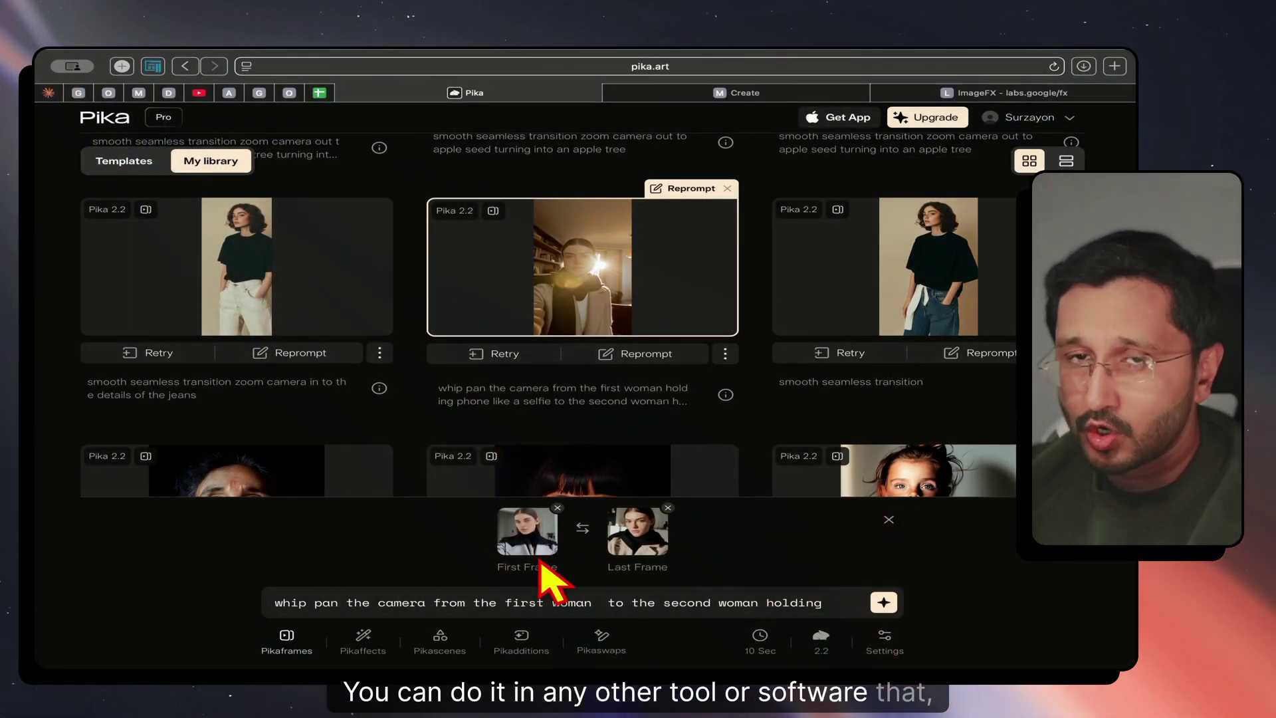
Step: Look over the young woman's portraits in ImageFX and return to browsing the Pika library
left_click(967, 95)
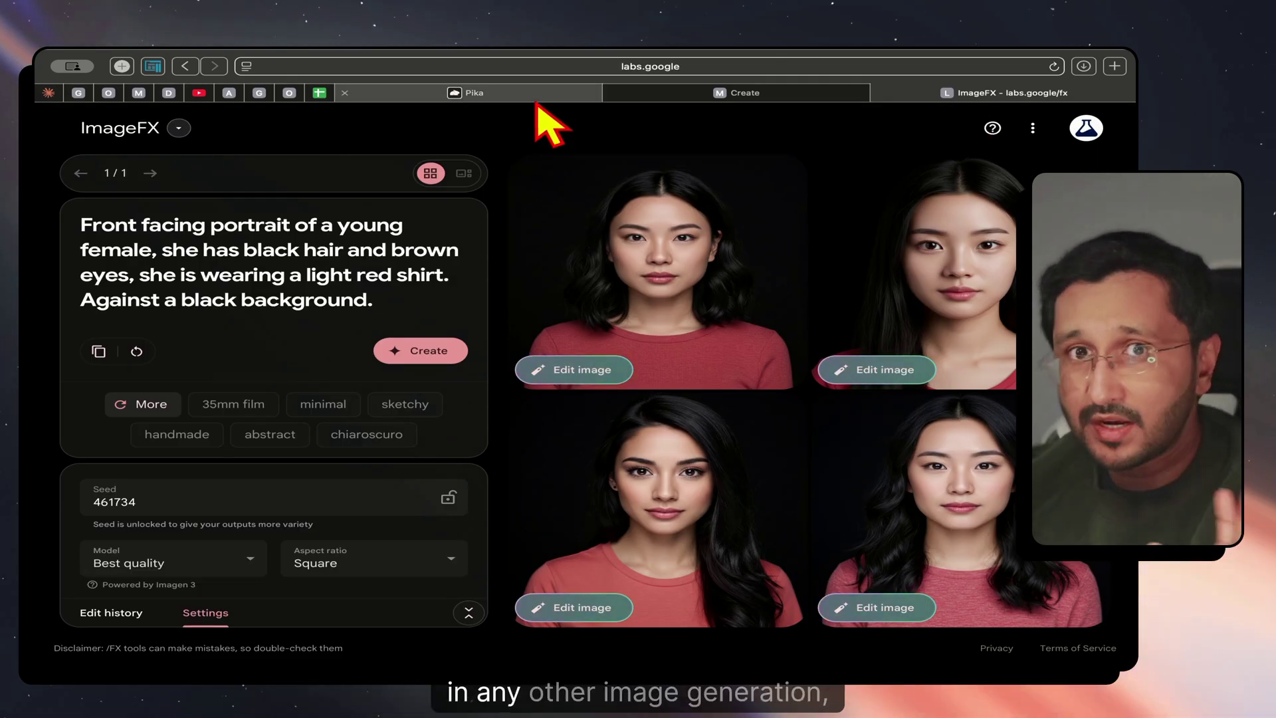
mouse_move(536, 102)
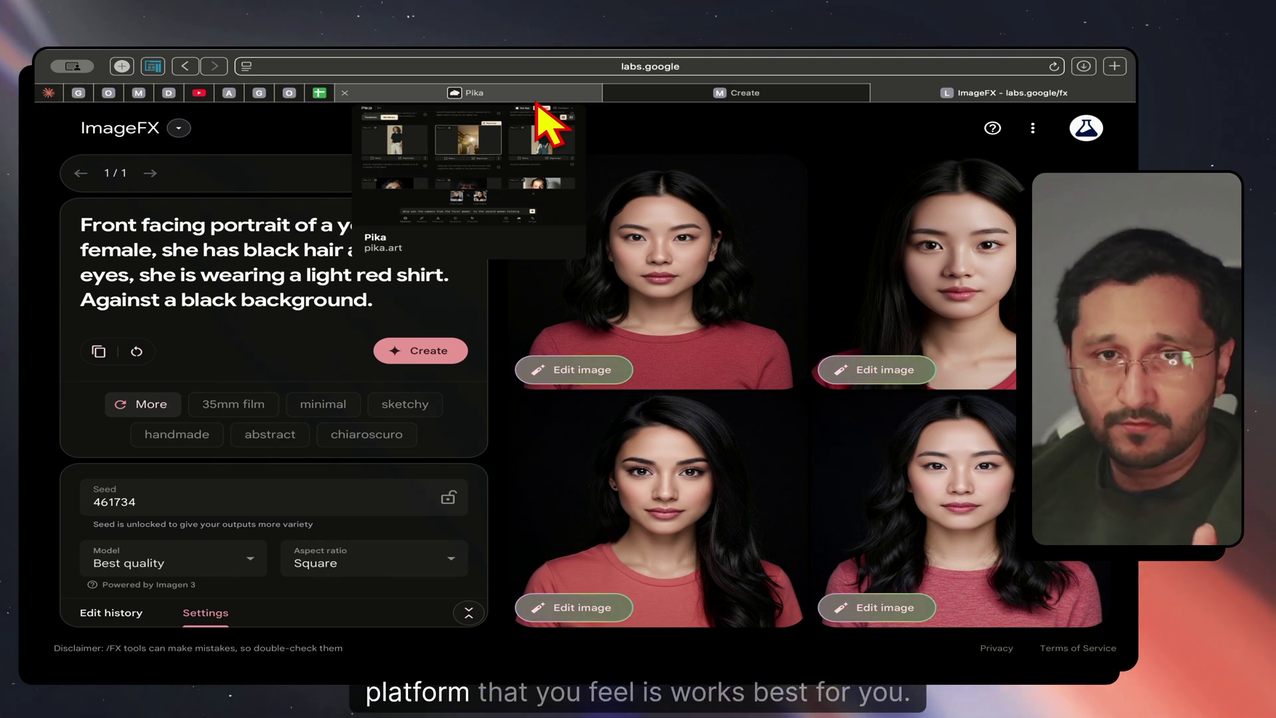
left_click(537, 101)
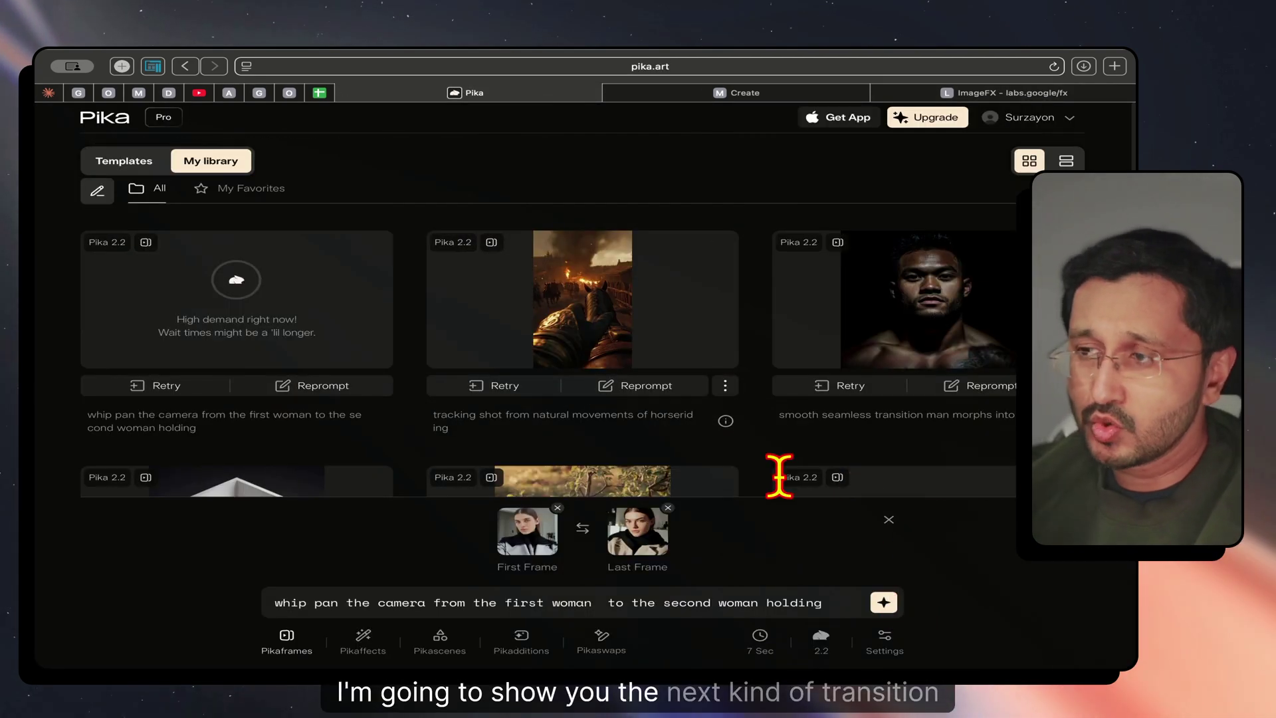
scroll(764, 465, "down", 10)
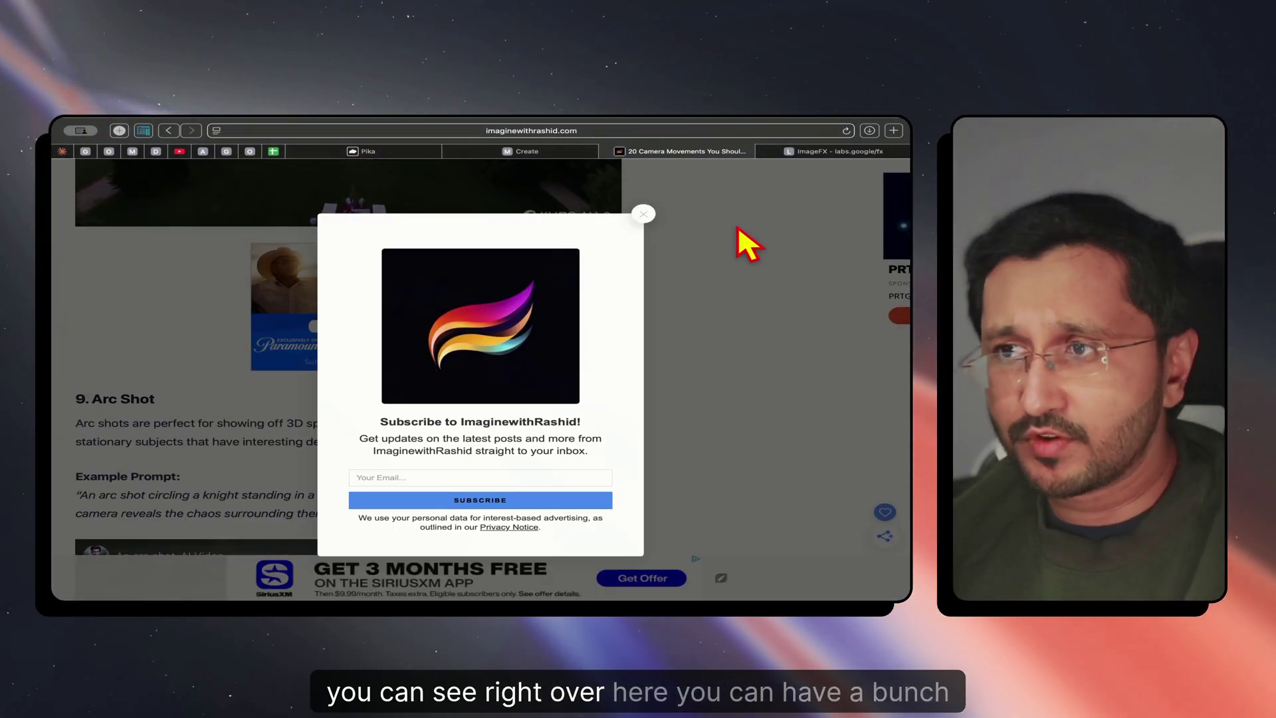
Step: Dismiss the subscription pop-up and examine the Handheld Movement and Arc Shot example prompts in the 20 camera movements article
left_click(643, 214)
scroll(479, 364, "down", 8)
scroll(479, 365, "up", 1)
scroll(472, 359, "down", 3)
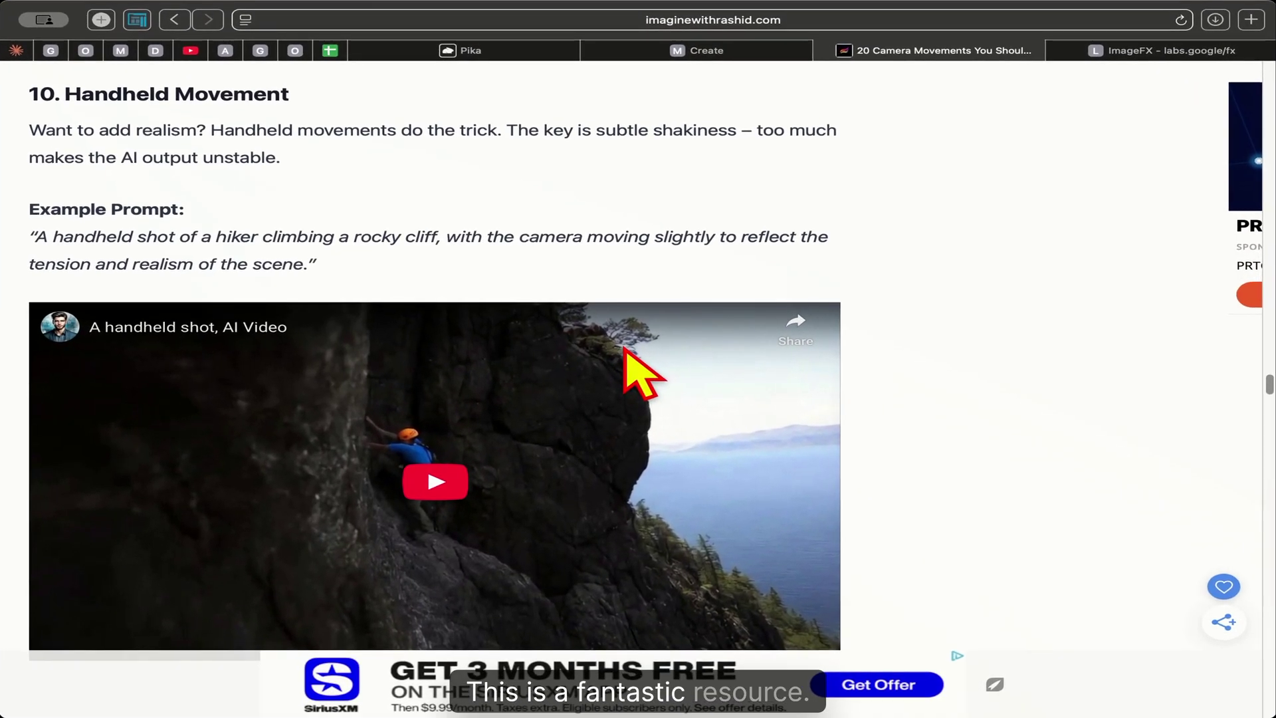
scroll(827, 365, "up", 3)
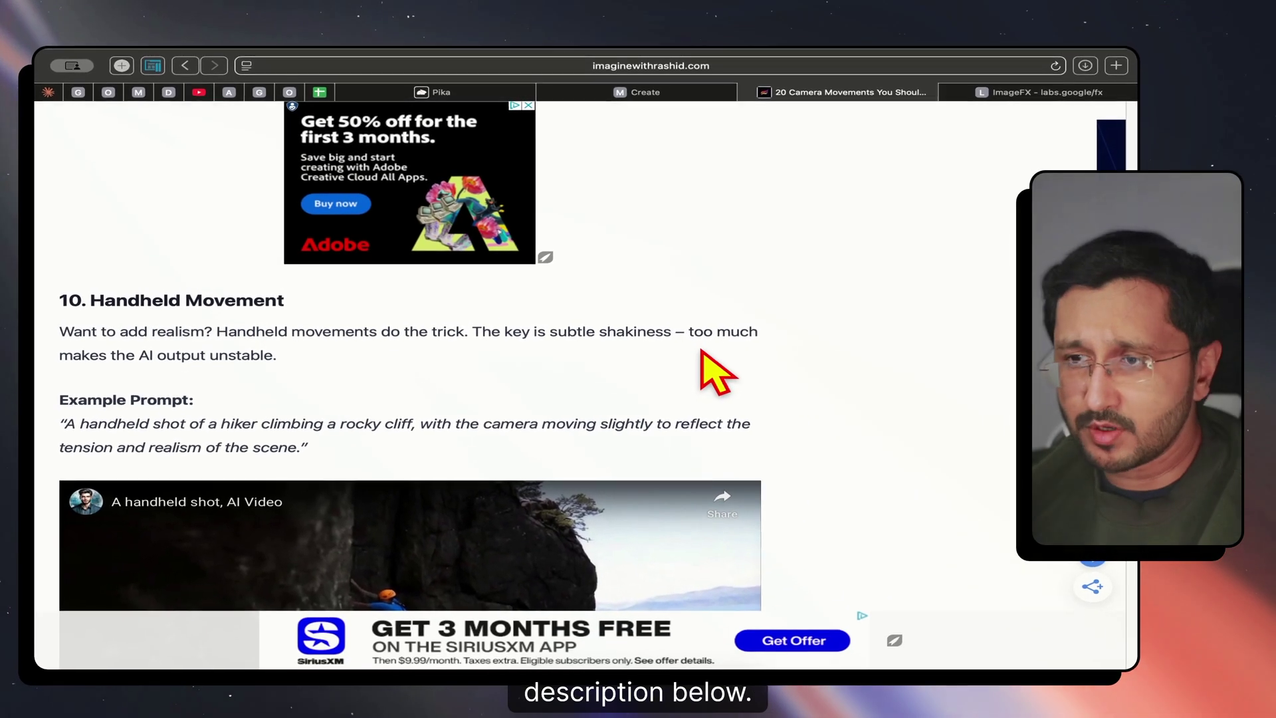
scroll(752, 374, "down", 3)
scroll(683, 371, "up", 5)
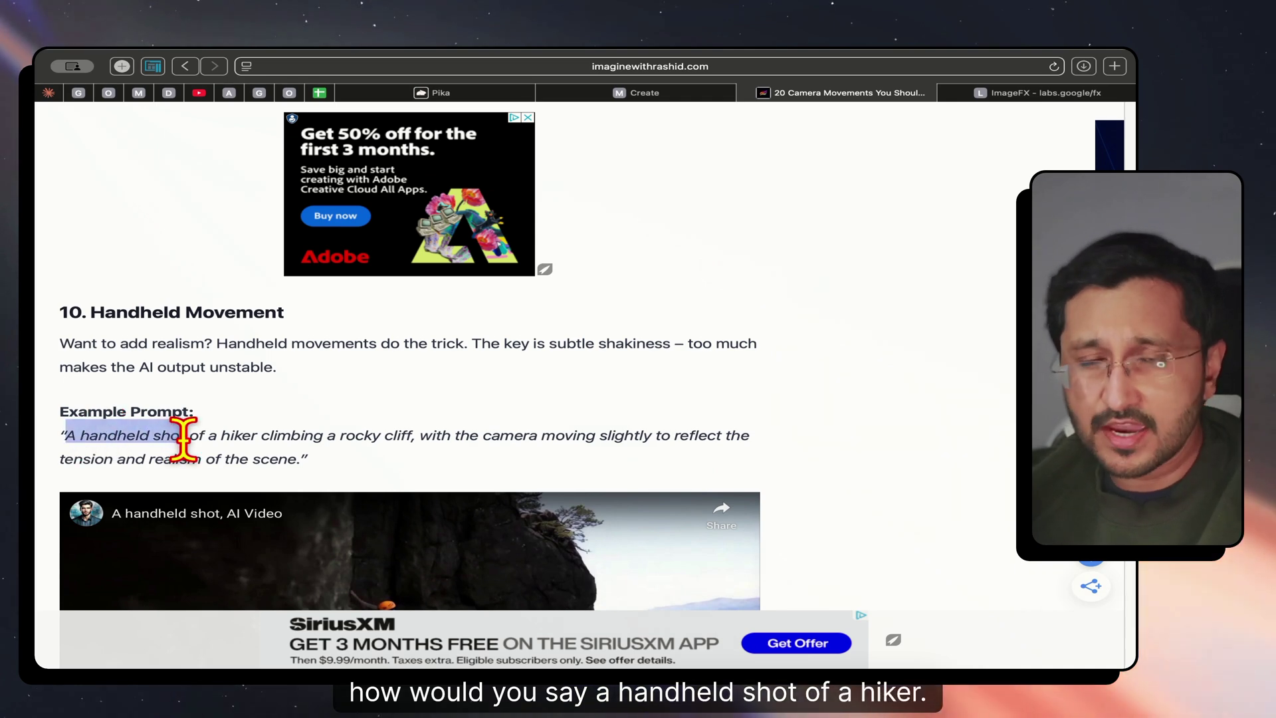
scroll(179, 433, "up", 6)
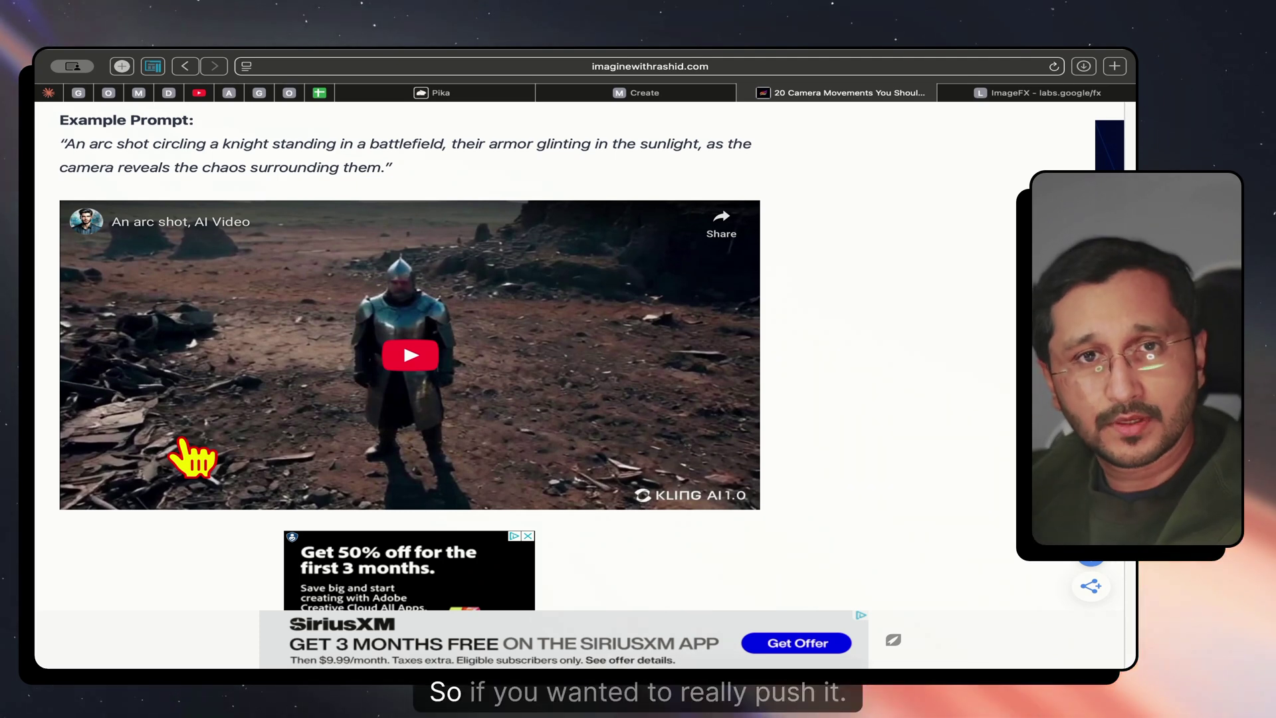
scroll(193, 459, "up", 4)
Step: Find the clip that zooms in to the details of the jeans in the Pika library, play it and load it for reprompting
scroll(180, 438, "up", 4)
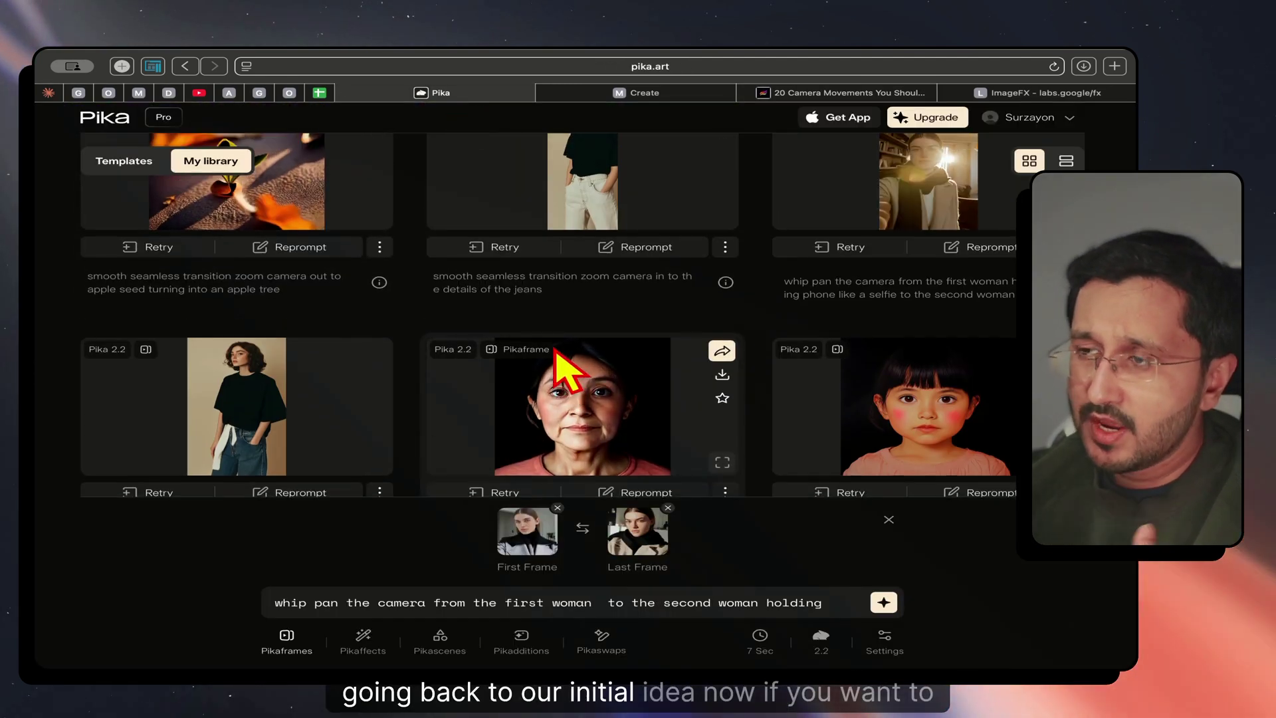
scroll(556, 353, "up", 2)
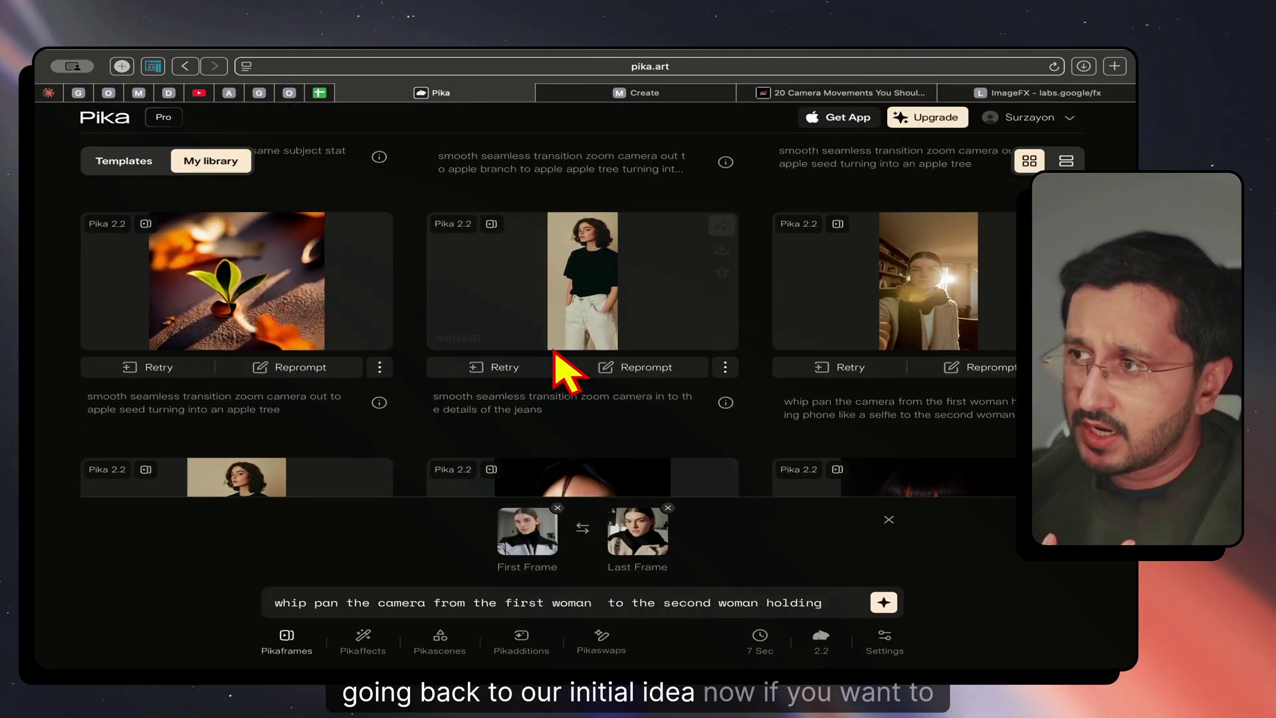
left_click(725, 347)
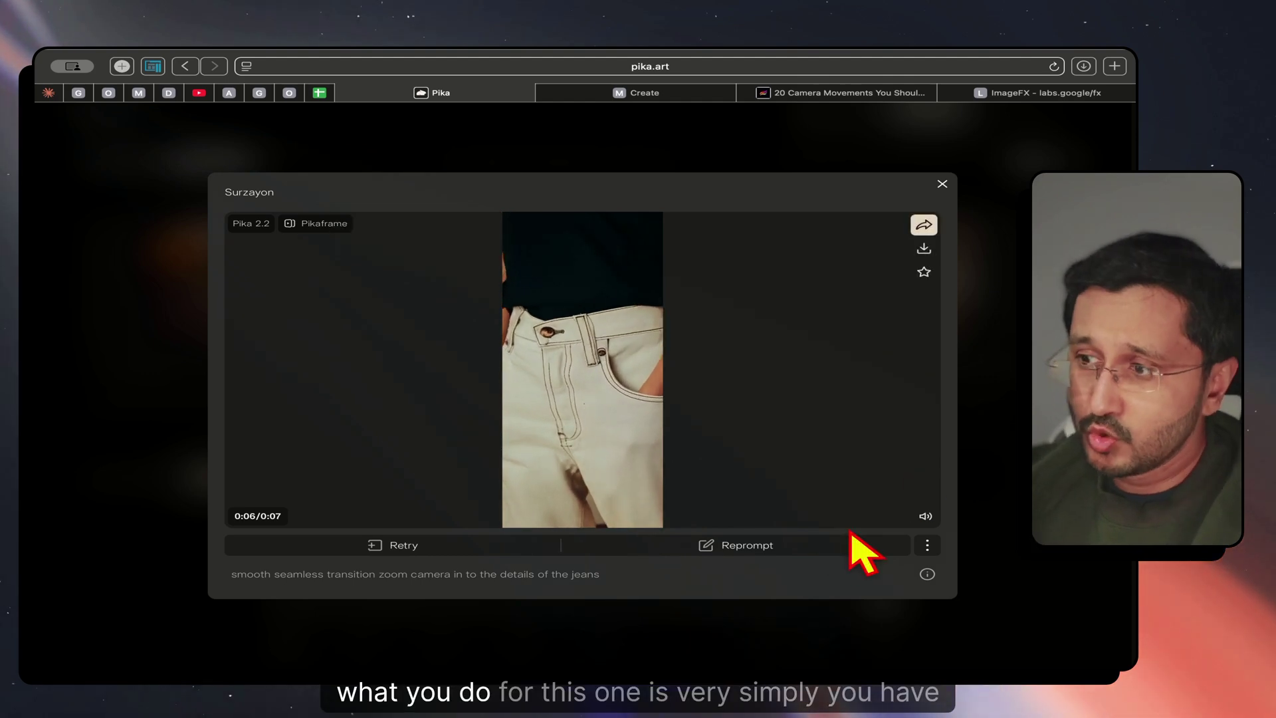
left_click(809, 551)
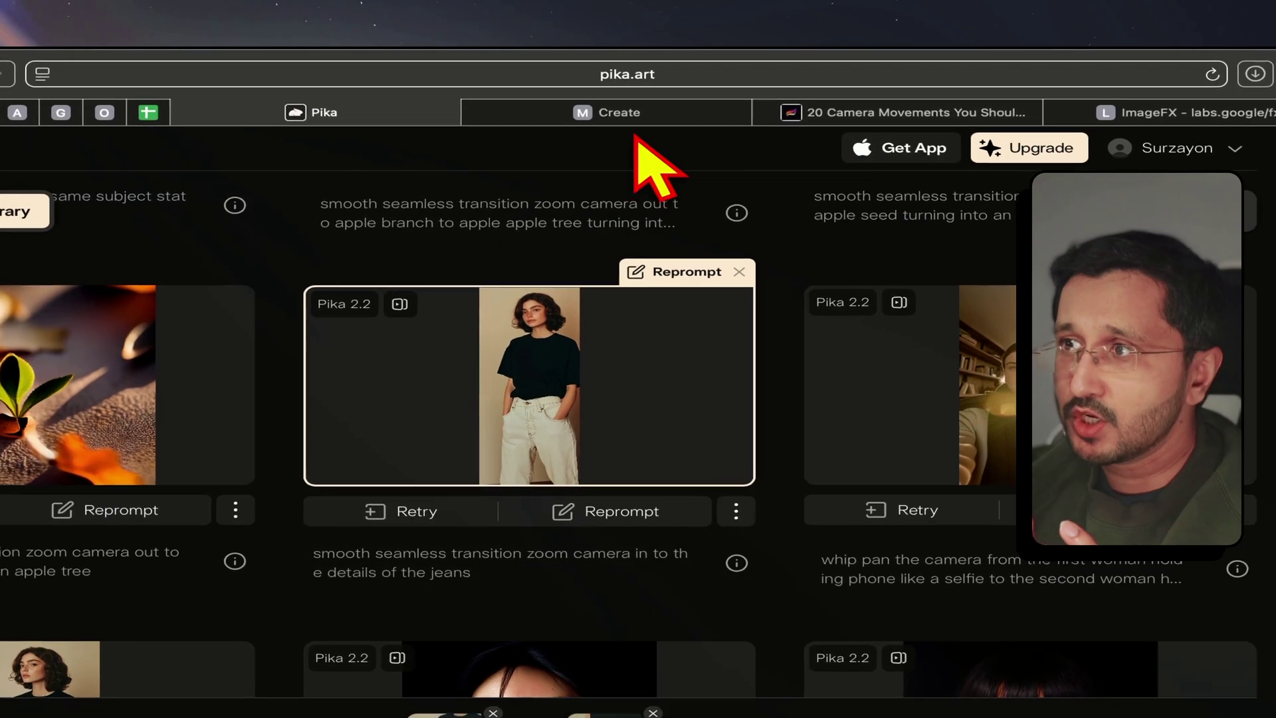
Step: Review the white jeans image in Midjourney and return to Pika to examine the jeans zoom clip's first and last frames
left_click(648, 93)
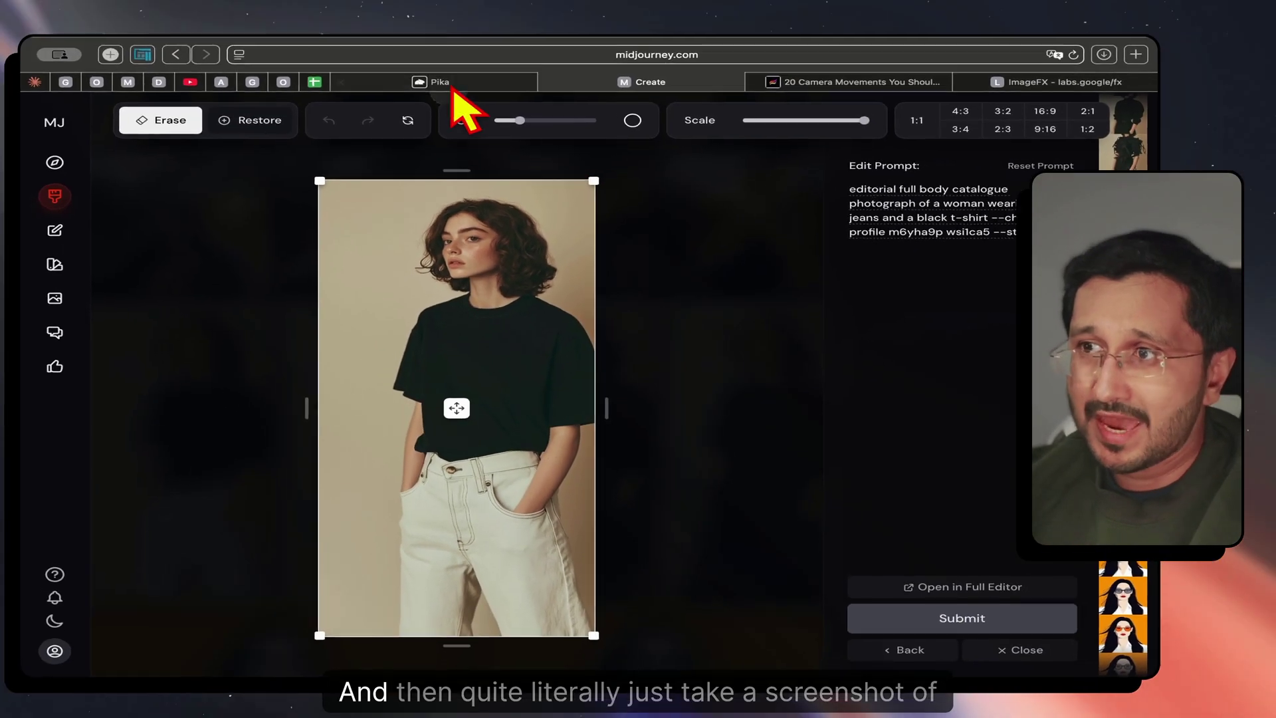
left_click(446, 53)
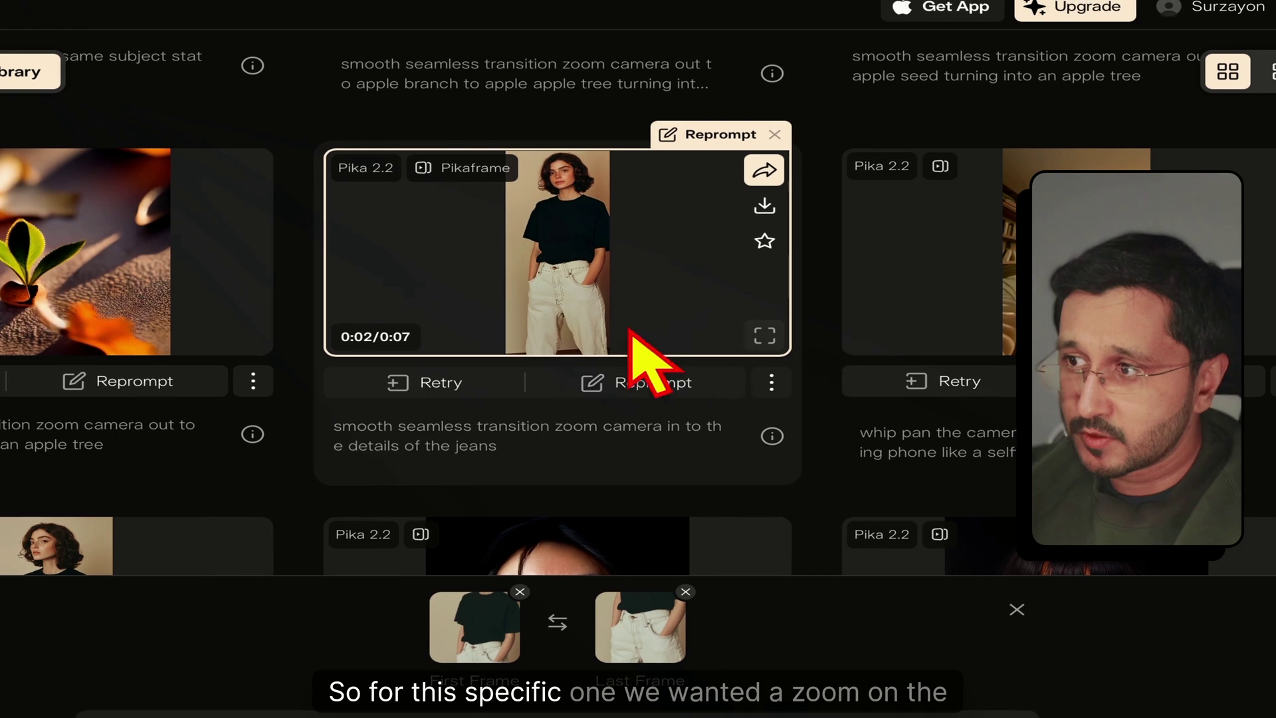
left_click(624, 168)
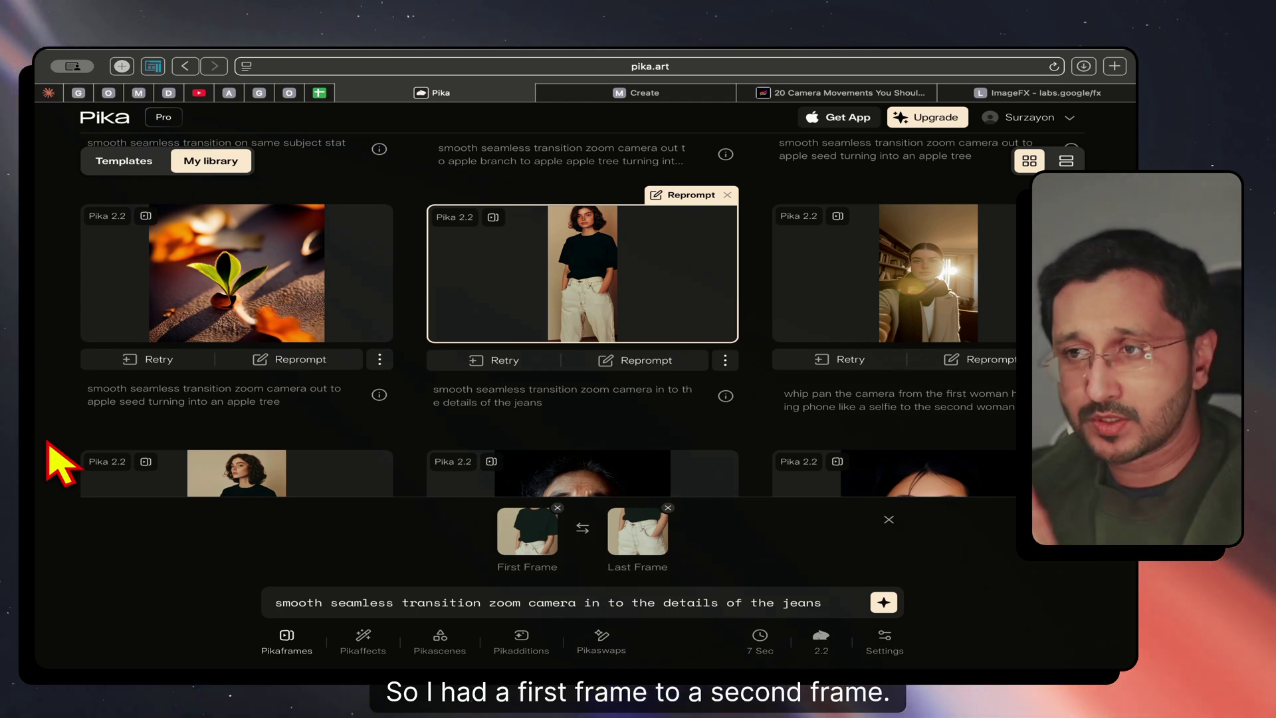
Step: Load the apple seed transition for reprompting in Pika, and open the Creations page of ideogram.ai in a new tab
left_click(296, 359)
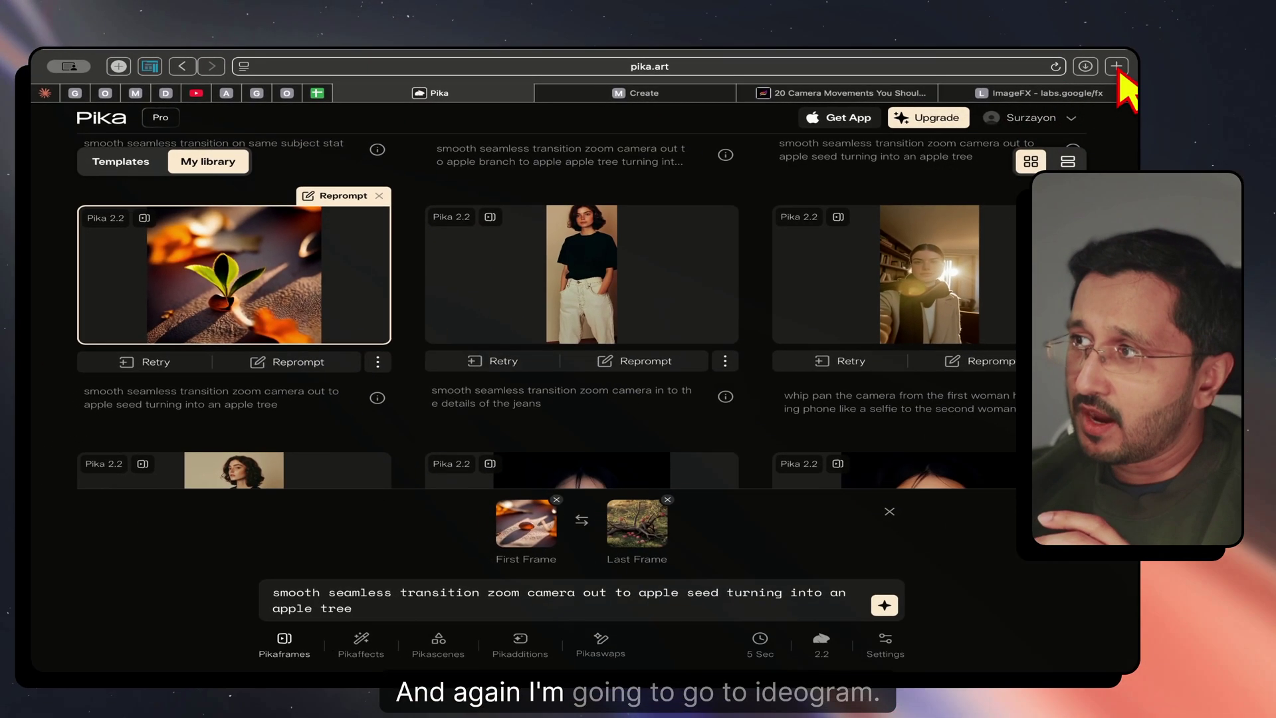
left_click(1112, 68)
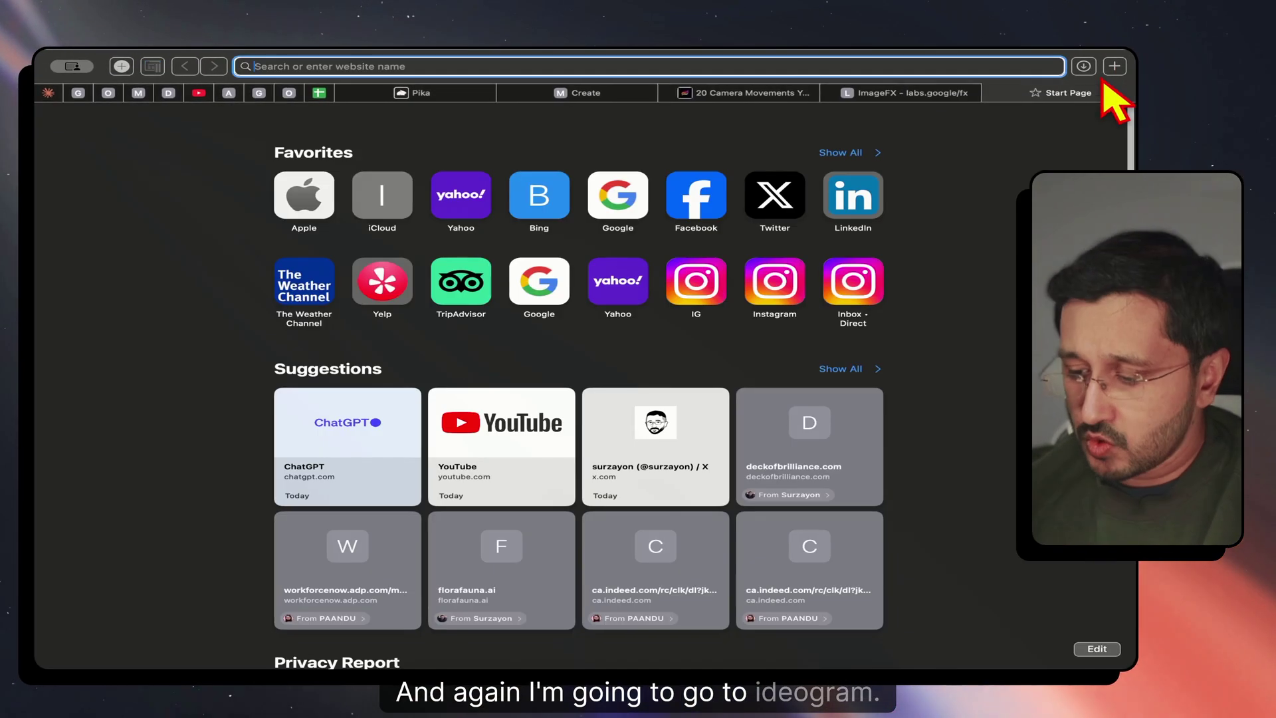
type("ideogram.ai")
key("Return")
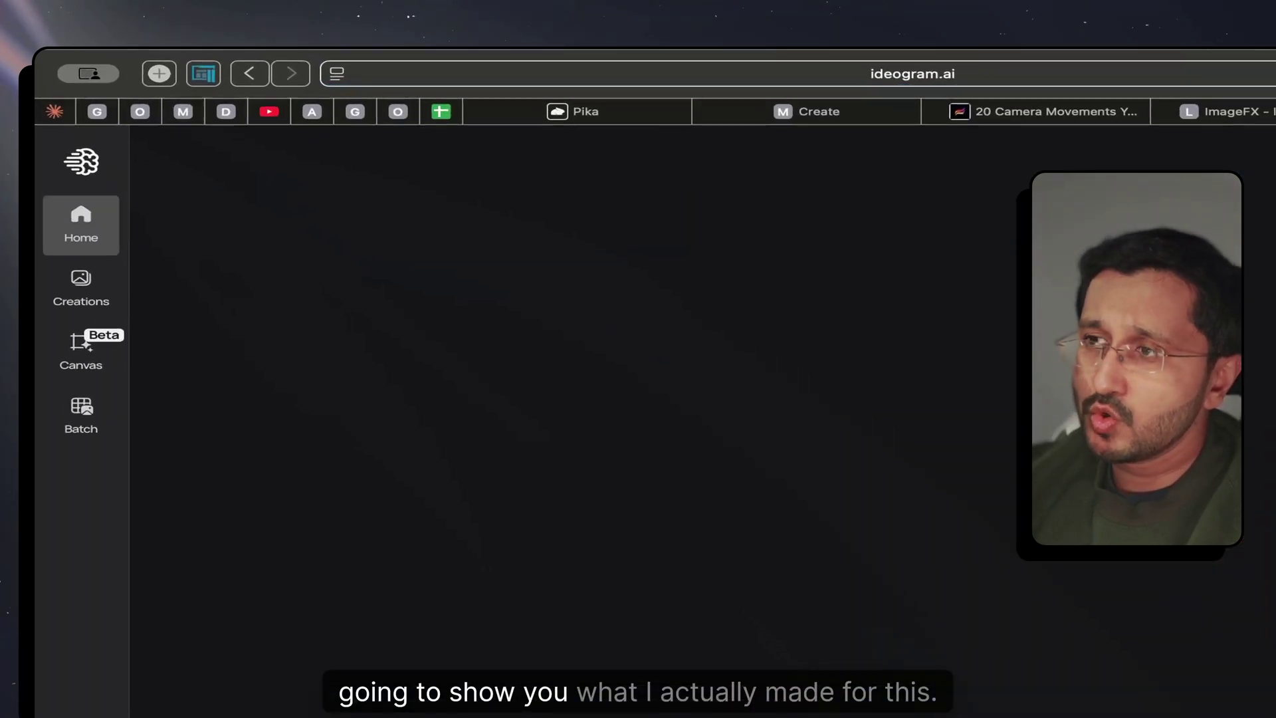
left_click(80, 283)
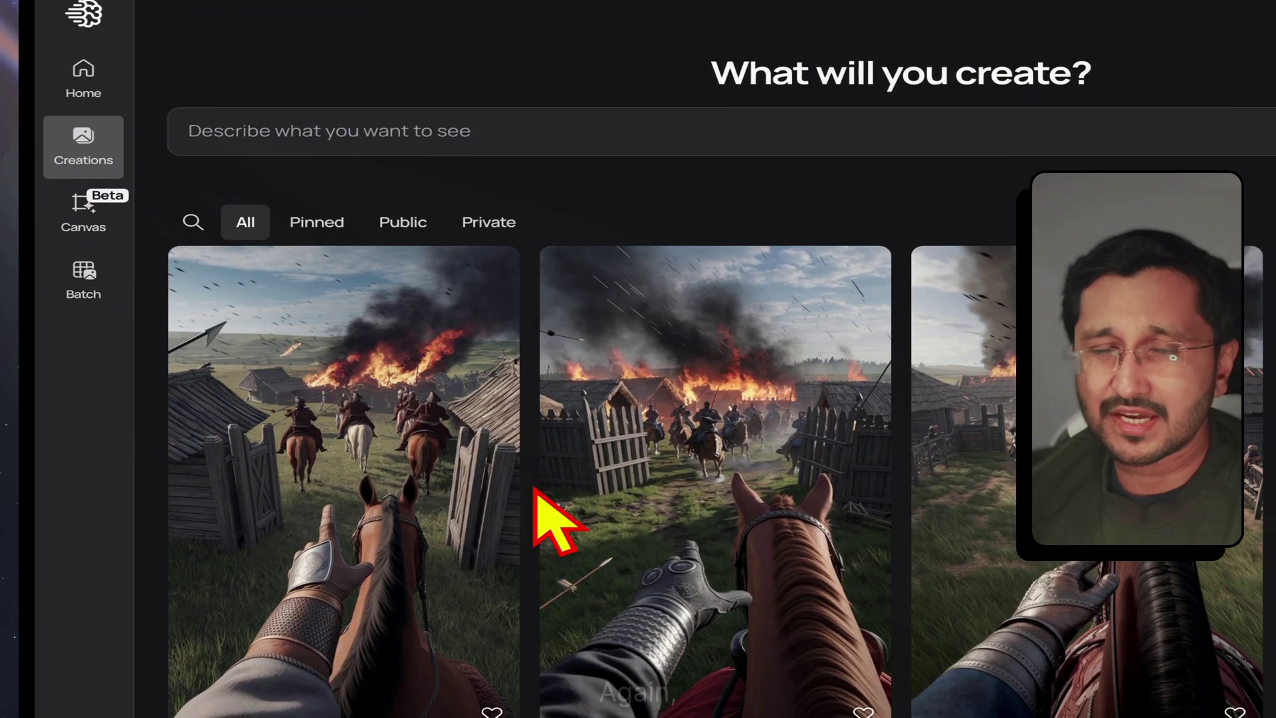
Step: Find and open the image of a brown apple seed on the ground and expand its full Magic Prompt
scroll(555, 522, "down", 20)
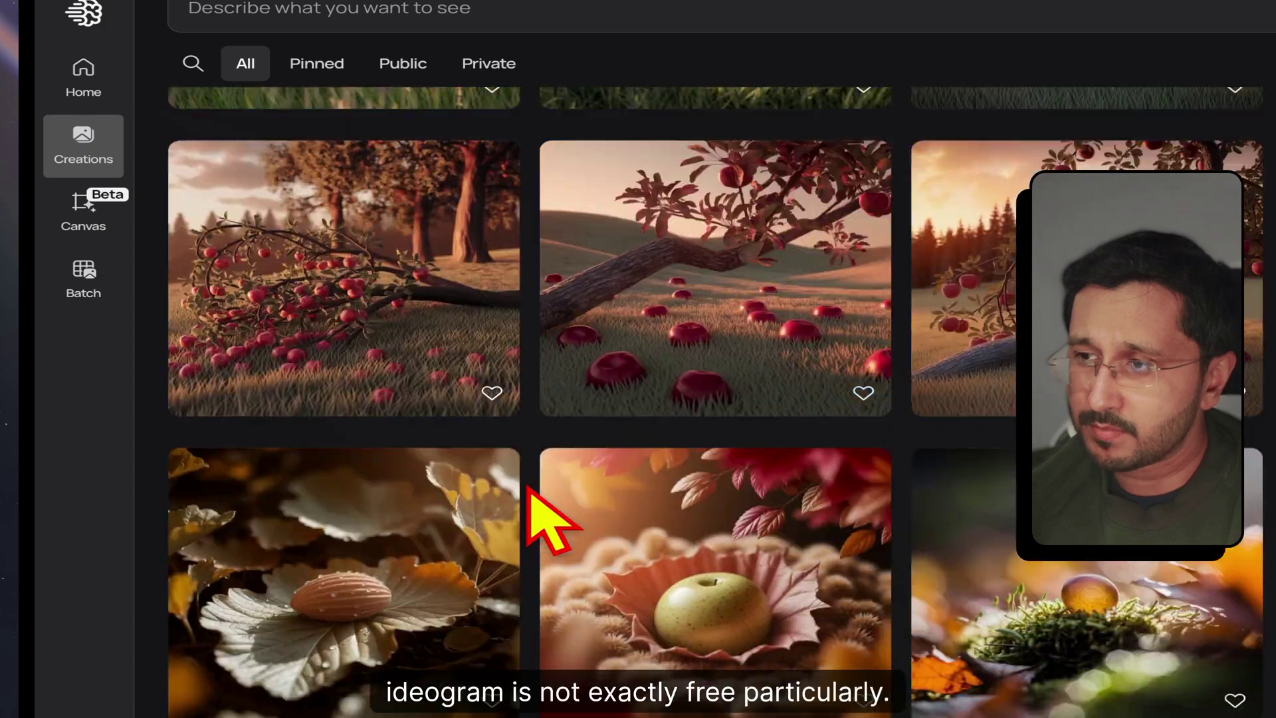
scroll(539, 499, "up", 5)
scroll(731, 525, "down", 5)
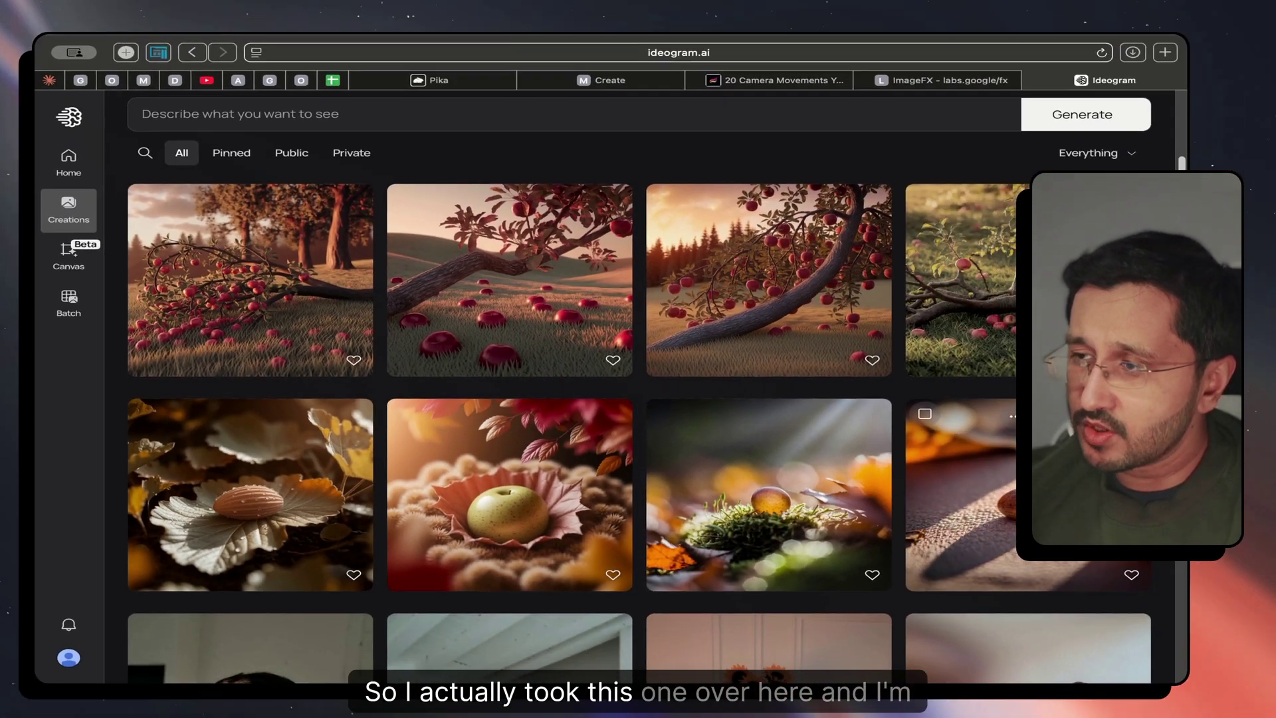
left_click(964, 499)
scroll(1079, 446, "down", 2)
left_click(1124, 484)
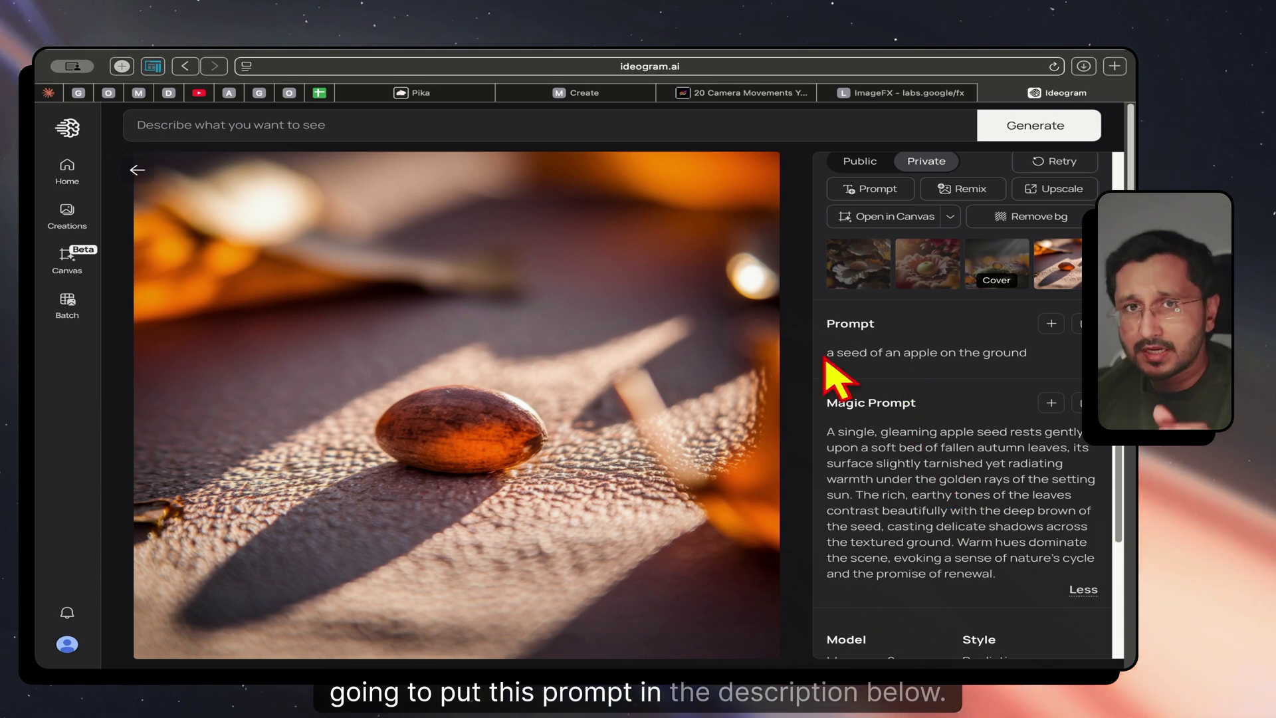
Step: Leave the seed image, switch to Pika and play the clip of the apple seed turning into an apple tree
left_click(137, 170)
left_click(399, 93)
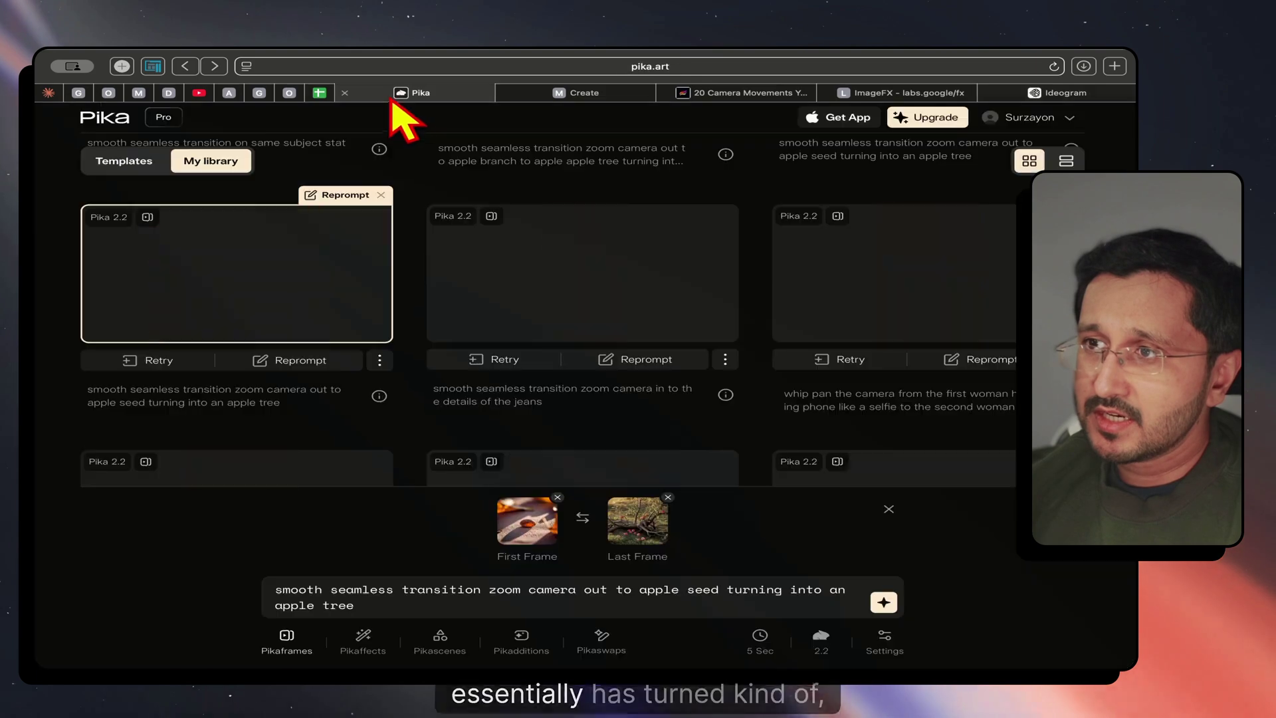
left_click(379, 336)
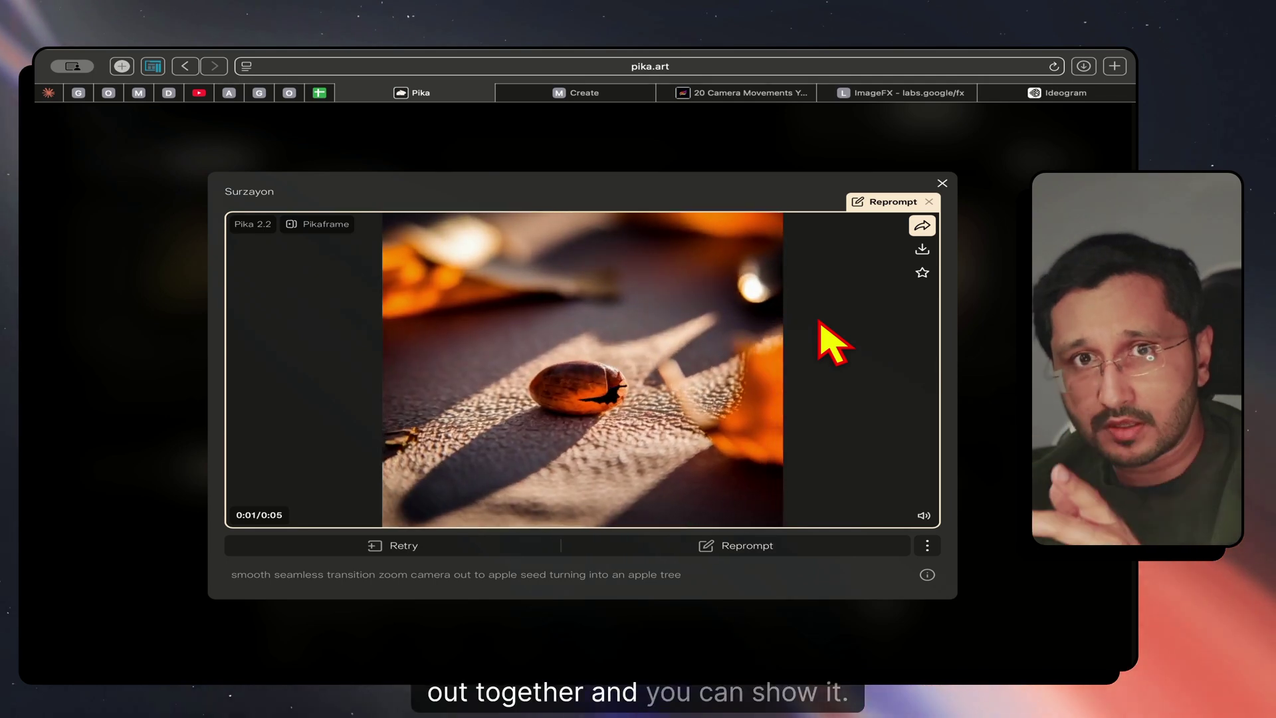
key("Escape")
Step: Find and play the Pika clip that zooms out from the apple branch to a full apple tree
scroll(512, 336, "down", 4)
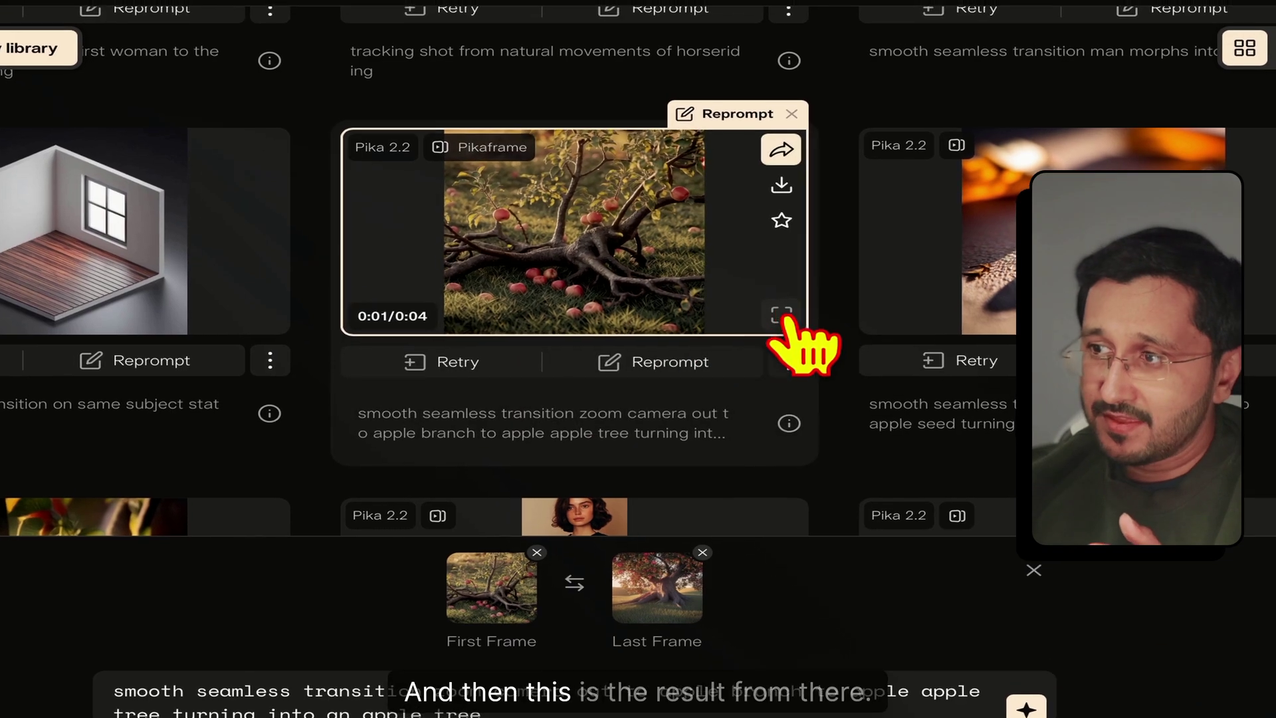
left_click(784, 306)
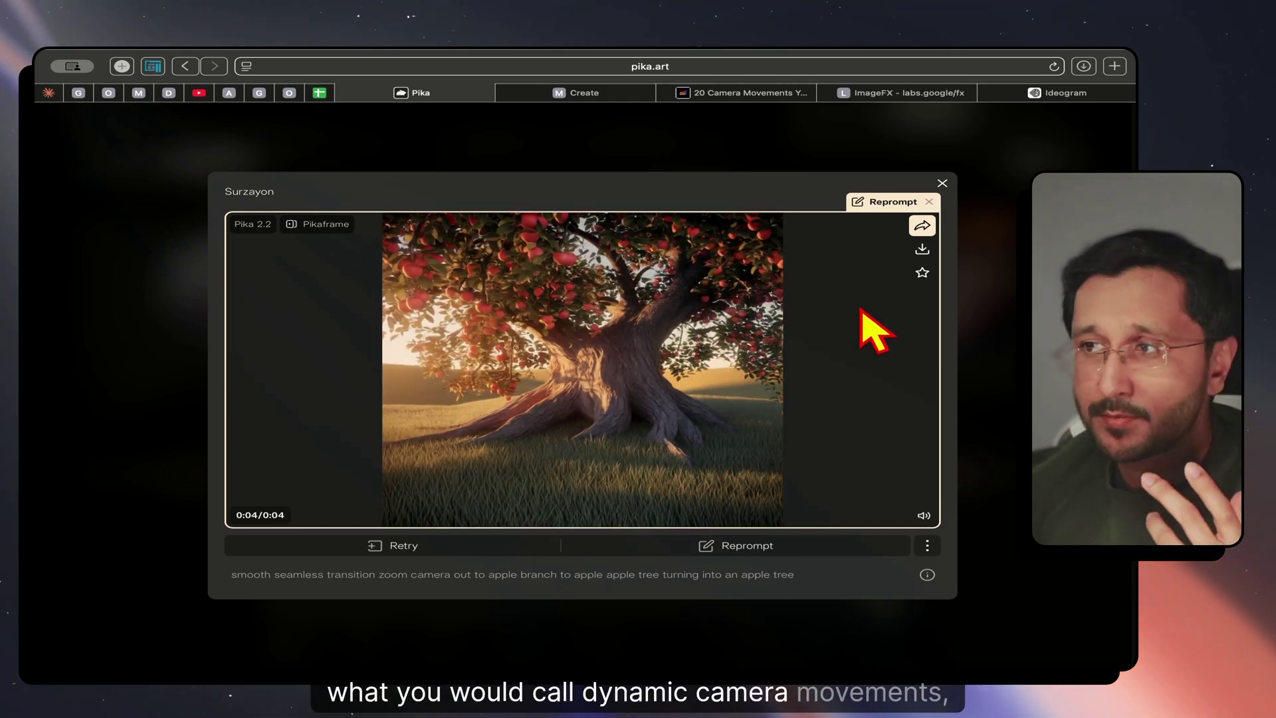
left_click(967, 325)
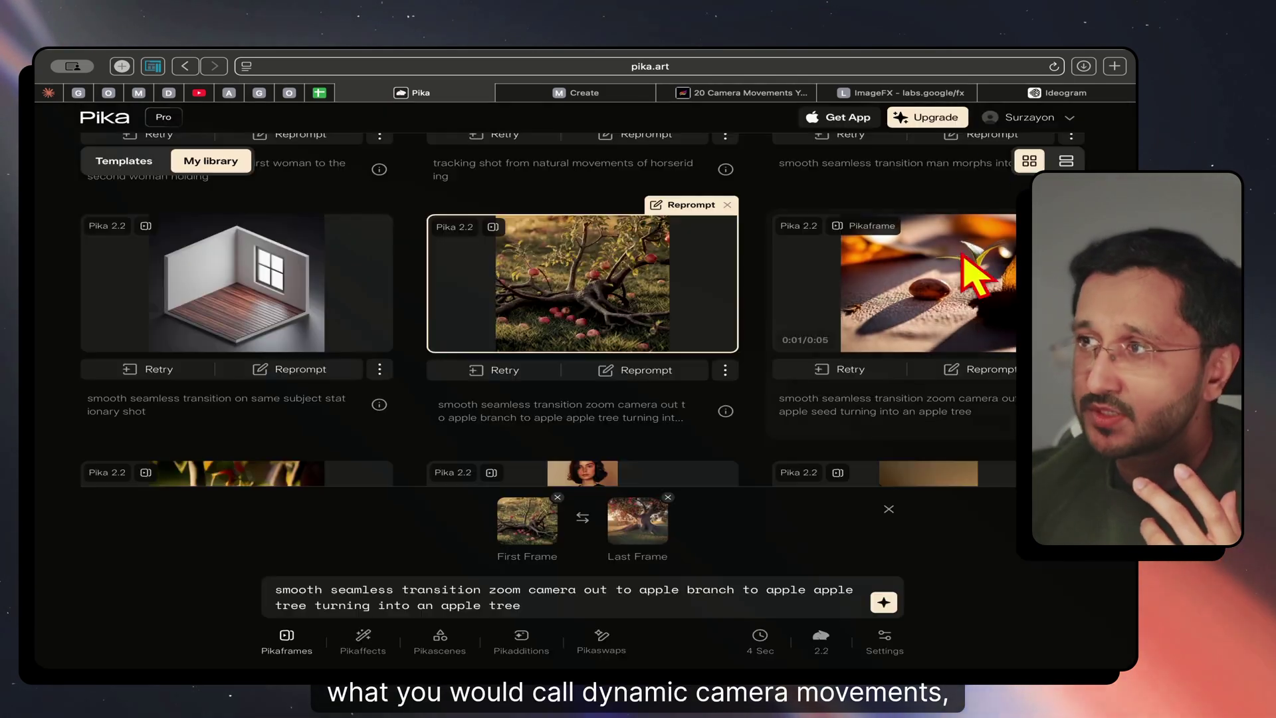
Step: Switch to the 20 camera movements article and go back up to the Crane Shot section
left_click(721, 95)
scroll(598, 399, "up", 10)
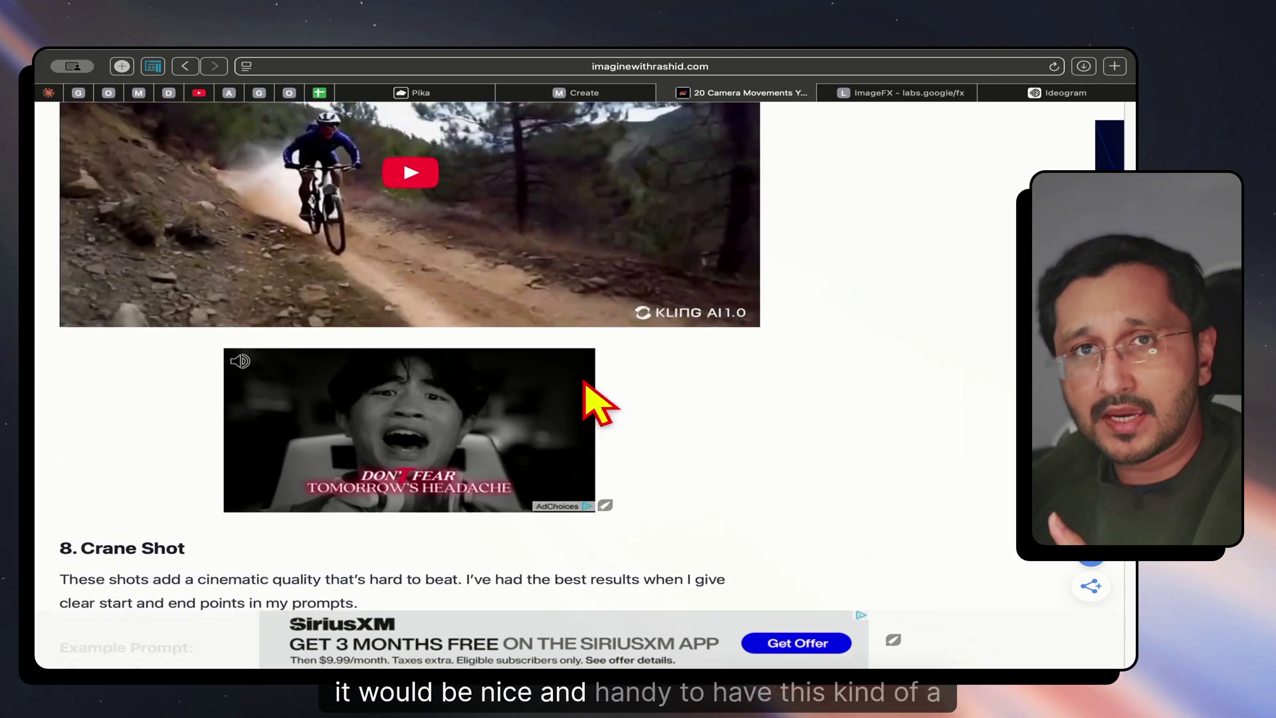
Step: Look back through the camera movements article from the Crane Shot past Tracking Shot and Zoom Out
scroll(584, 383, "up", 1)
scroll(595, 399, "up", 5)
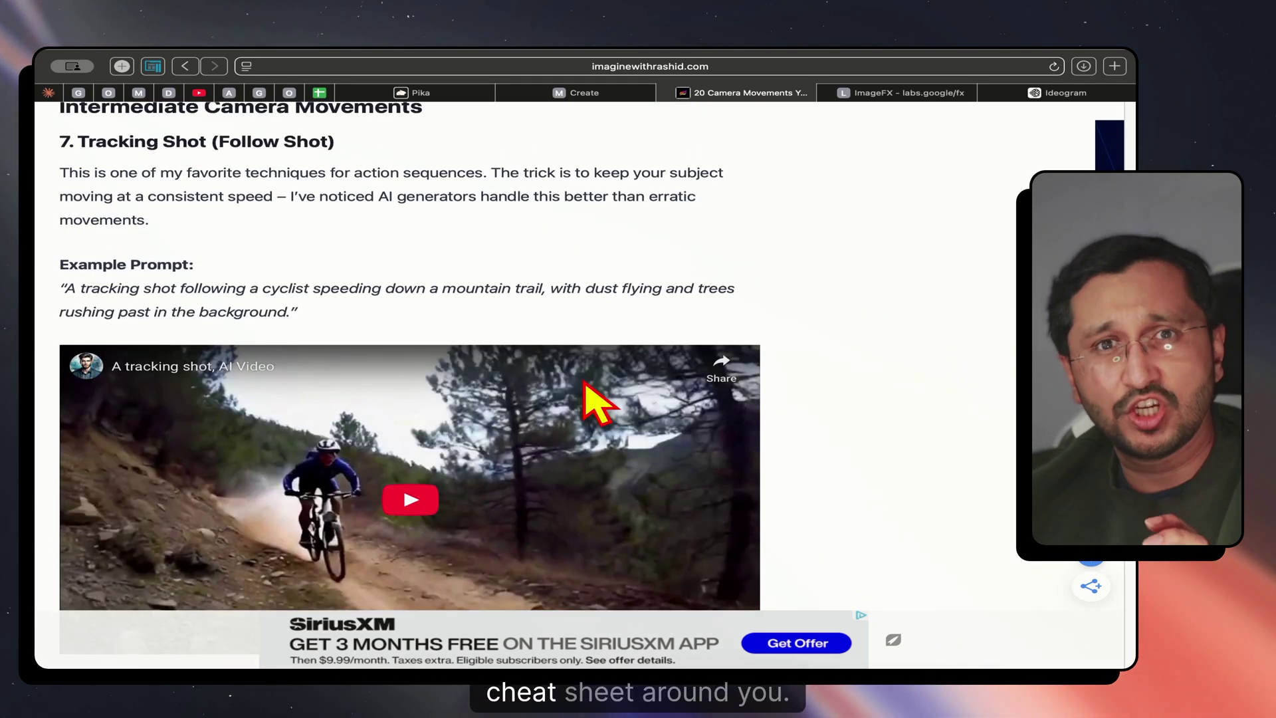
scroll(598, 402, "up", 5)
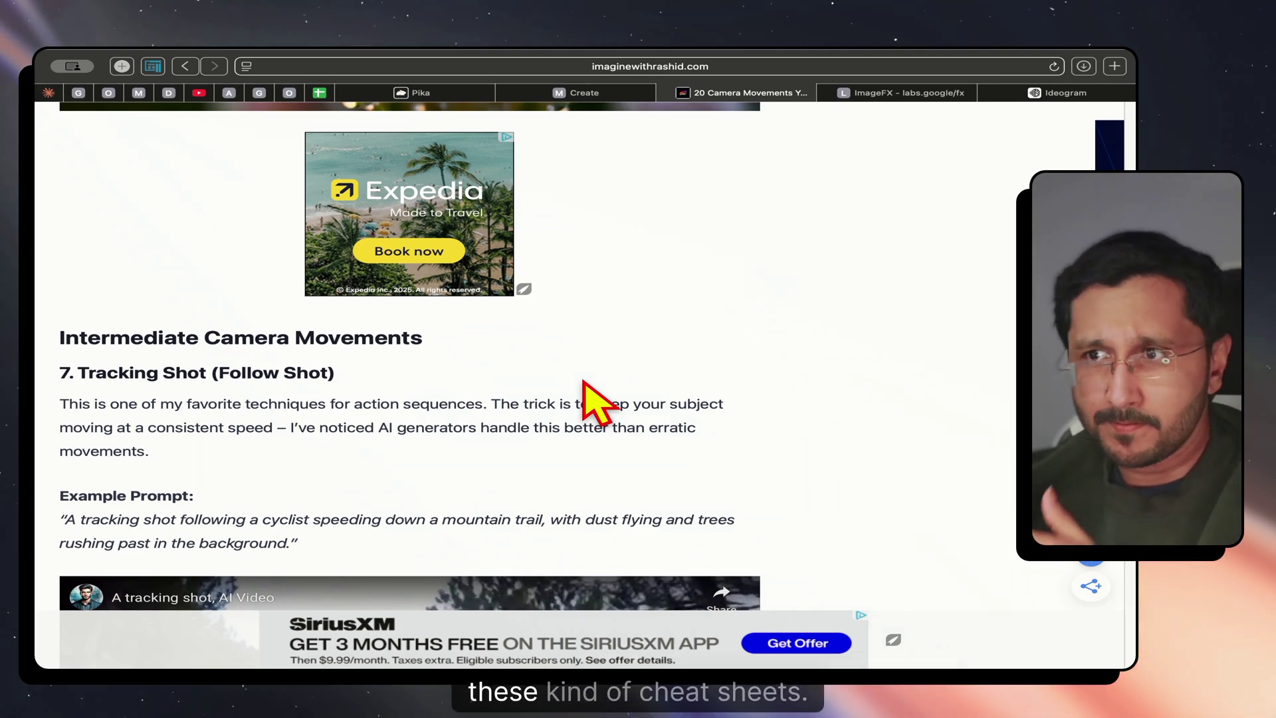
scroll(583, 382, "up", 13)
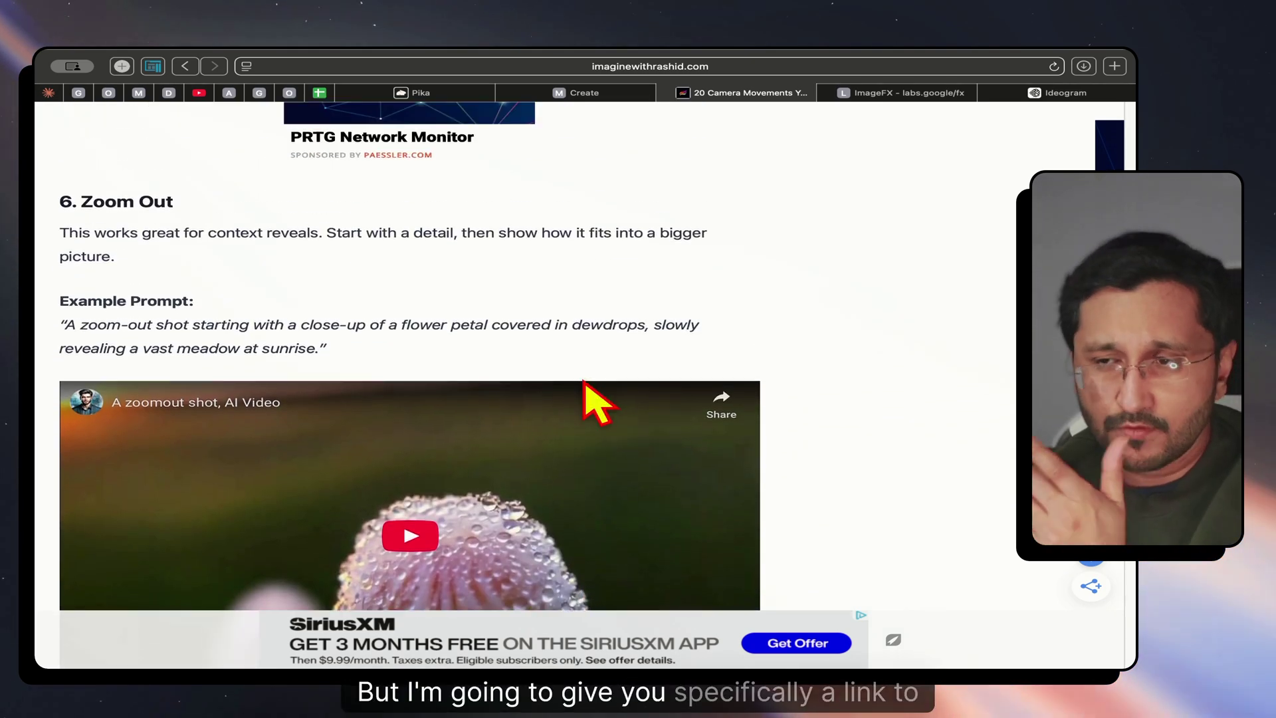
scroll(585, 384, "up", 3)
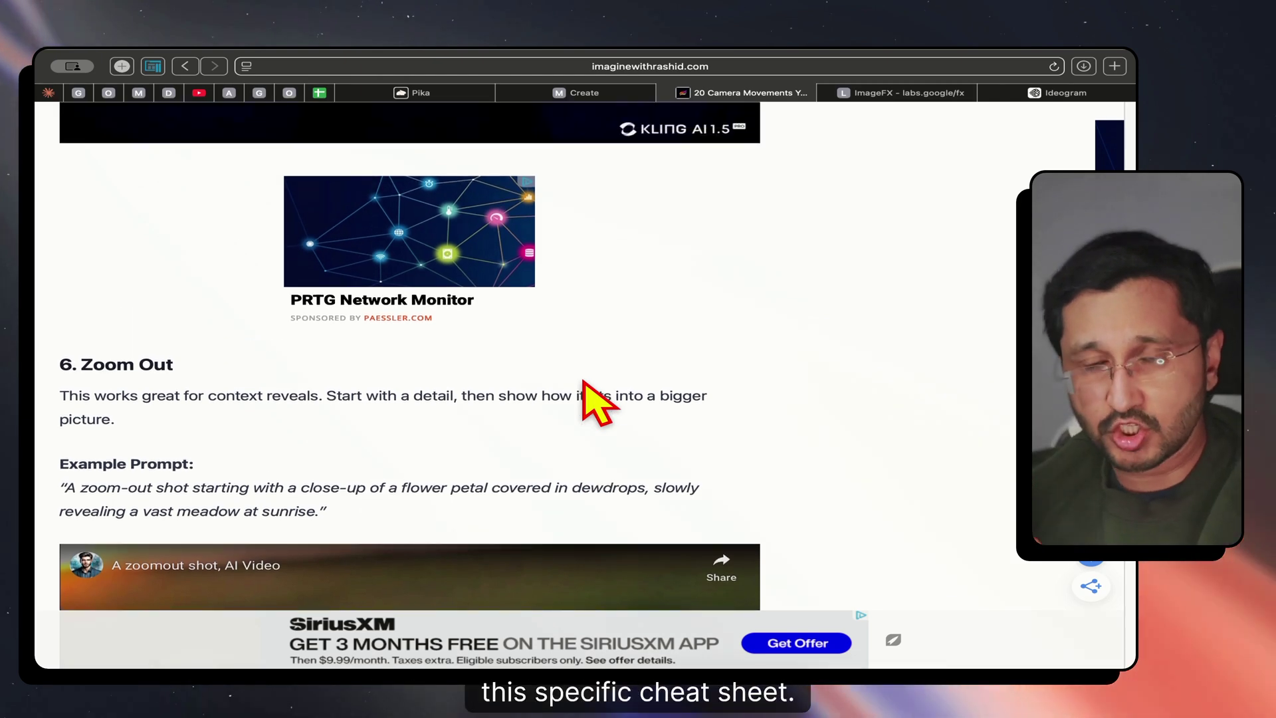
scroll(338, 474, "up", 4)
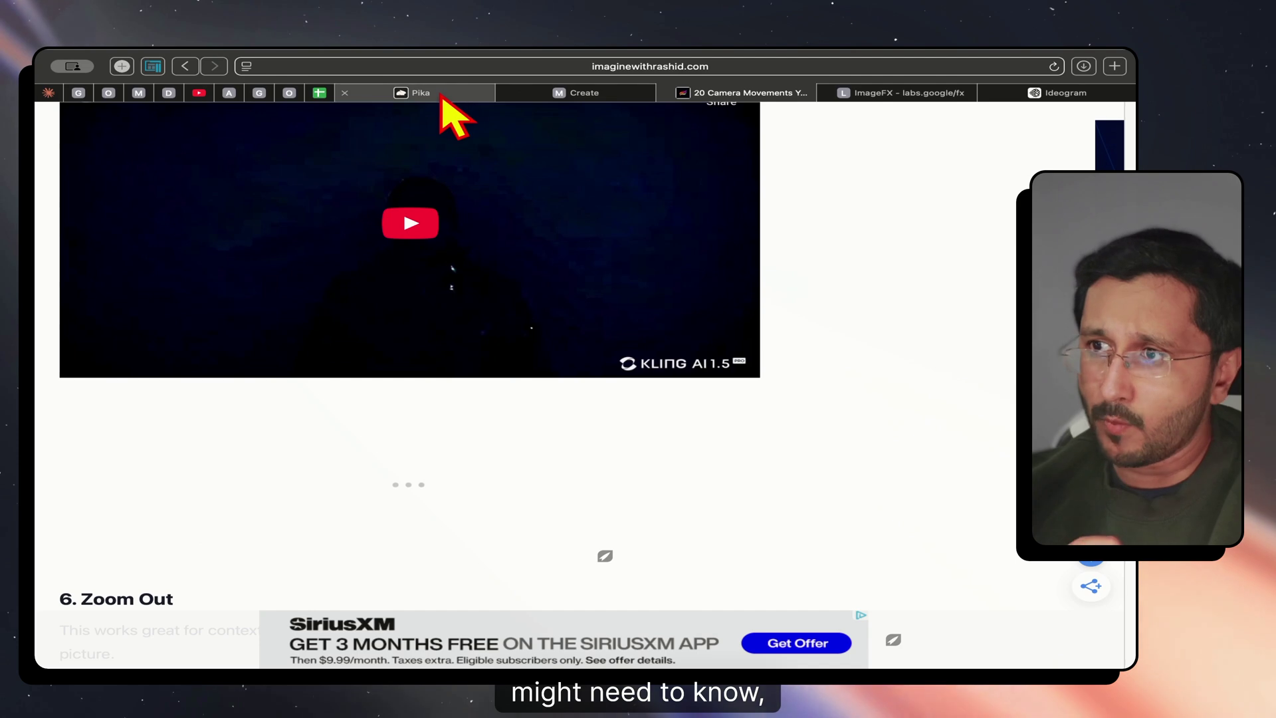
Step: Switch to Pika and load the isometric room clip's first frame, last frame and prompt for reprompting
mouse_move(440, 98)
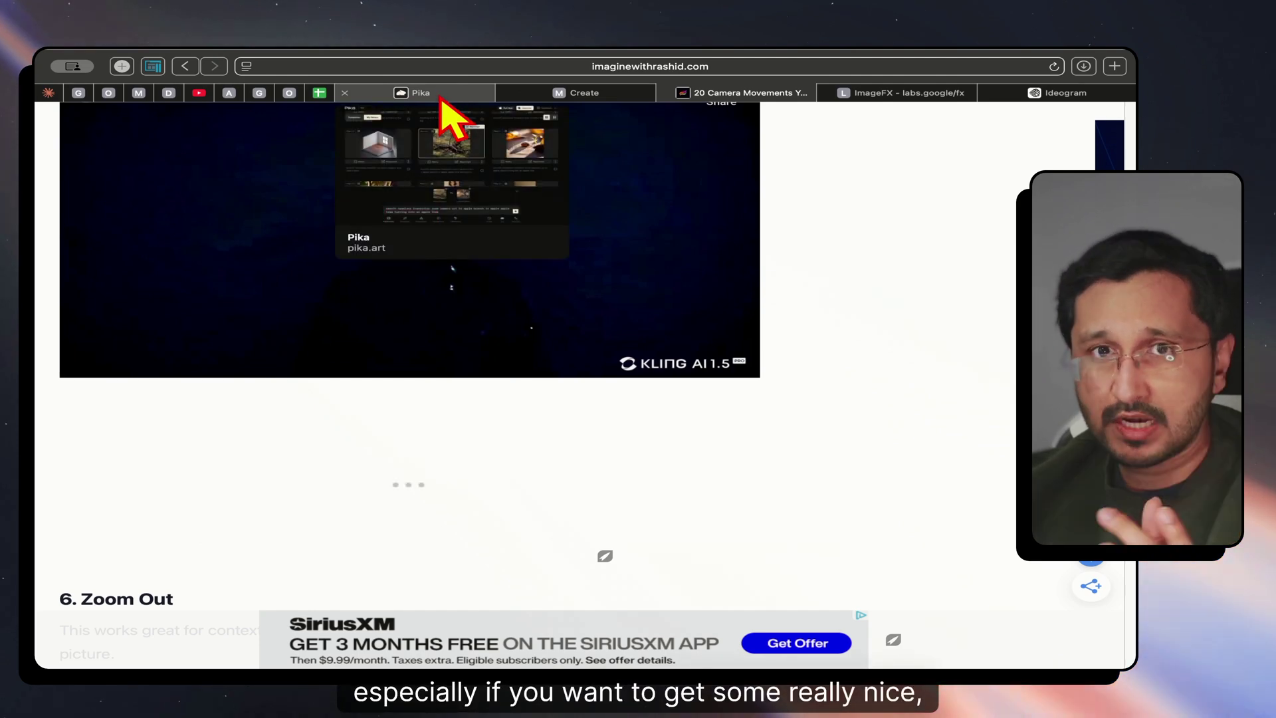
left_click(442, 100)
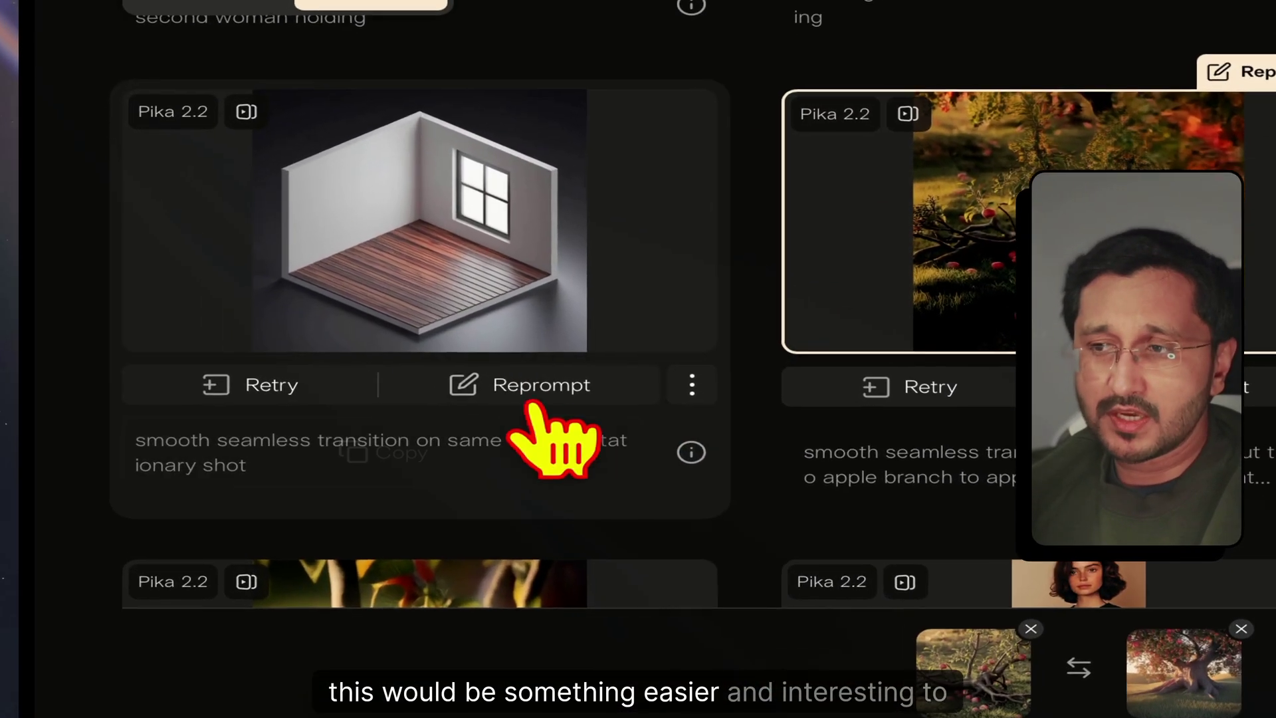
left_click(452, 387)
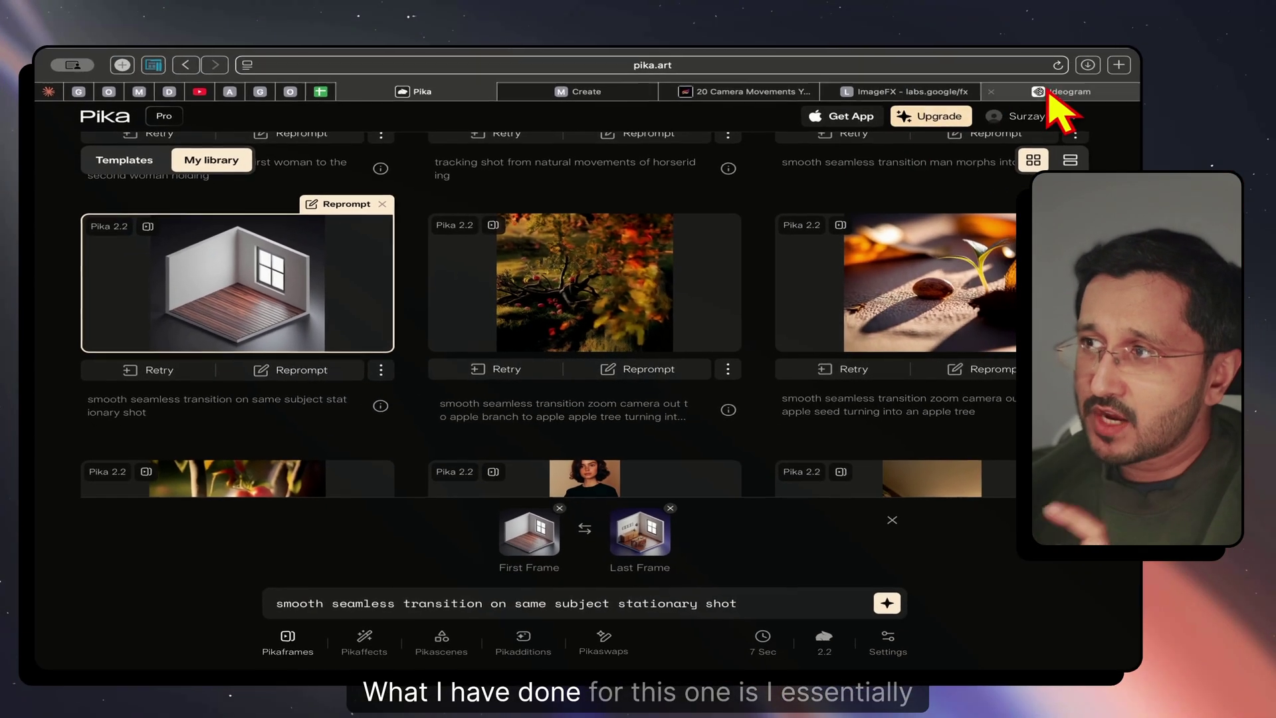
Step: Switch to Ideogram, view the empty isometric room image and the furnished room image, and return to the creations
left_click(1054, 95)
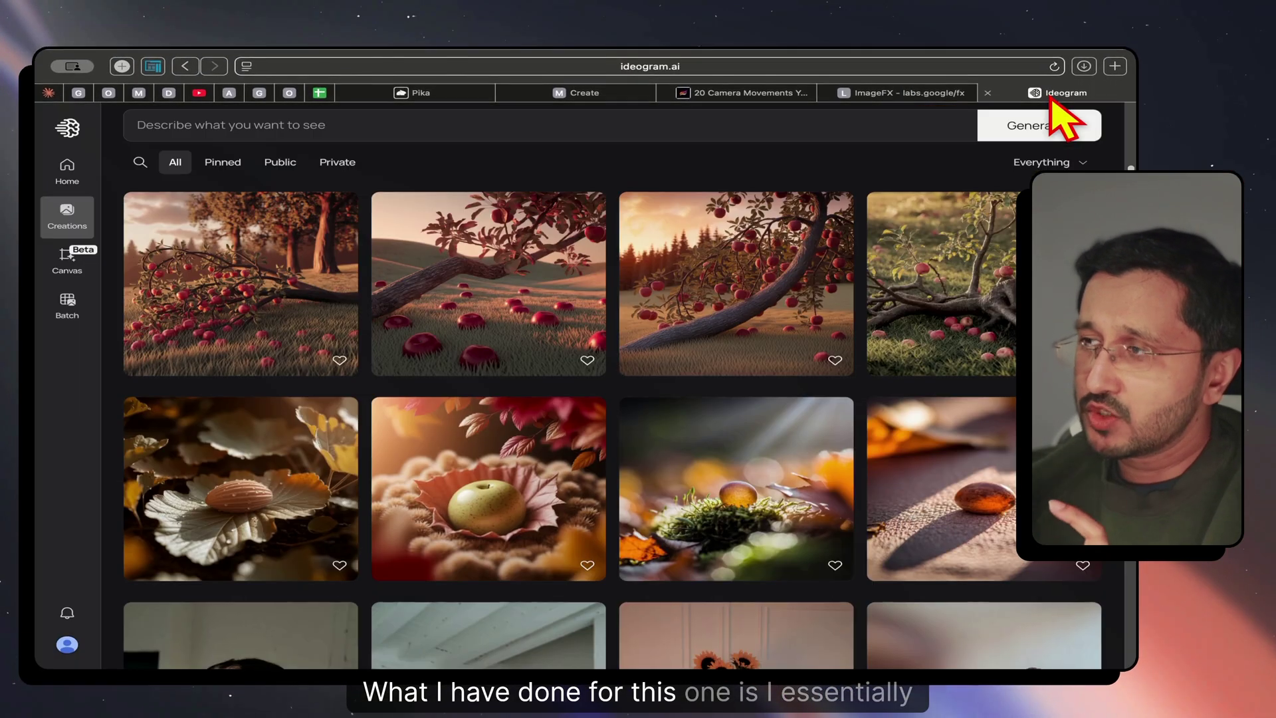
scroll(584, 376, "down", 10)
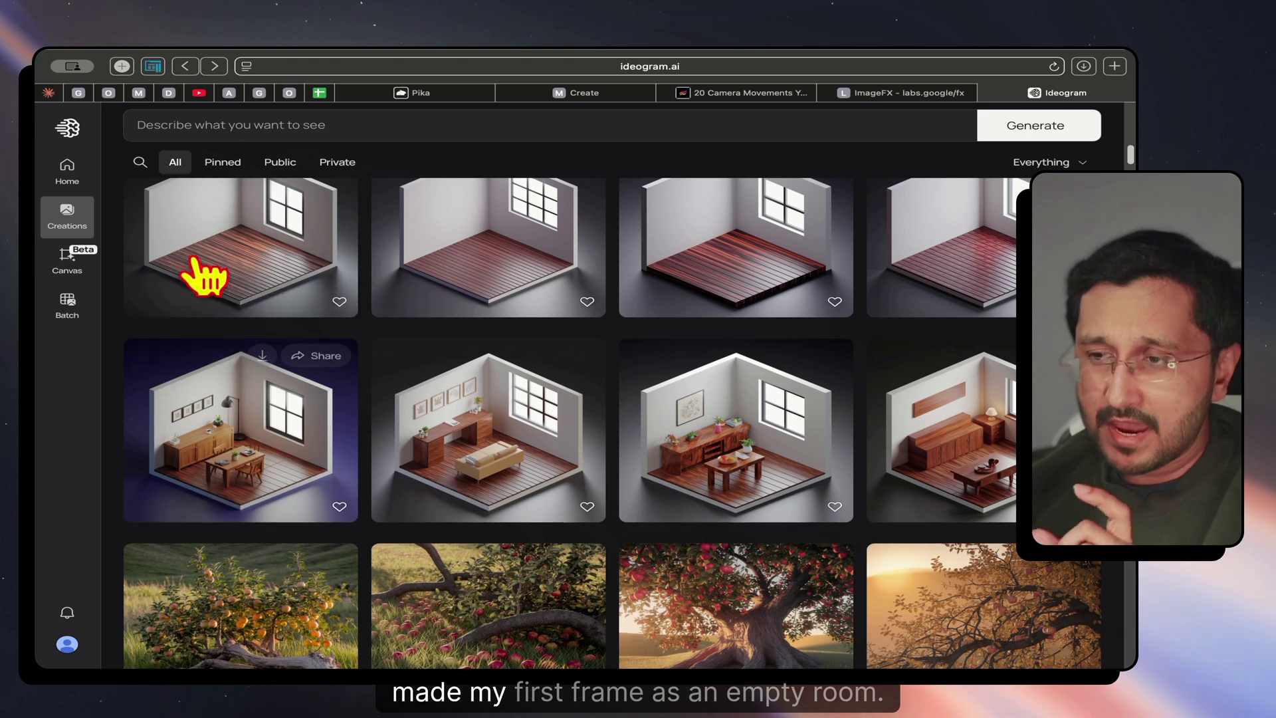
left_click(217, 275)
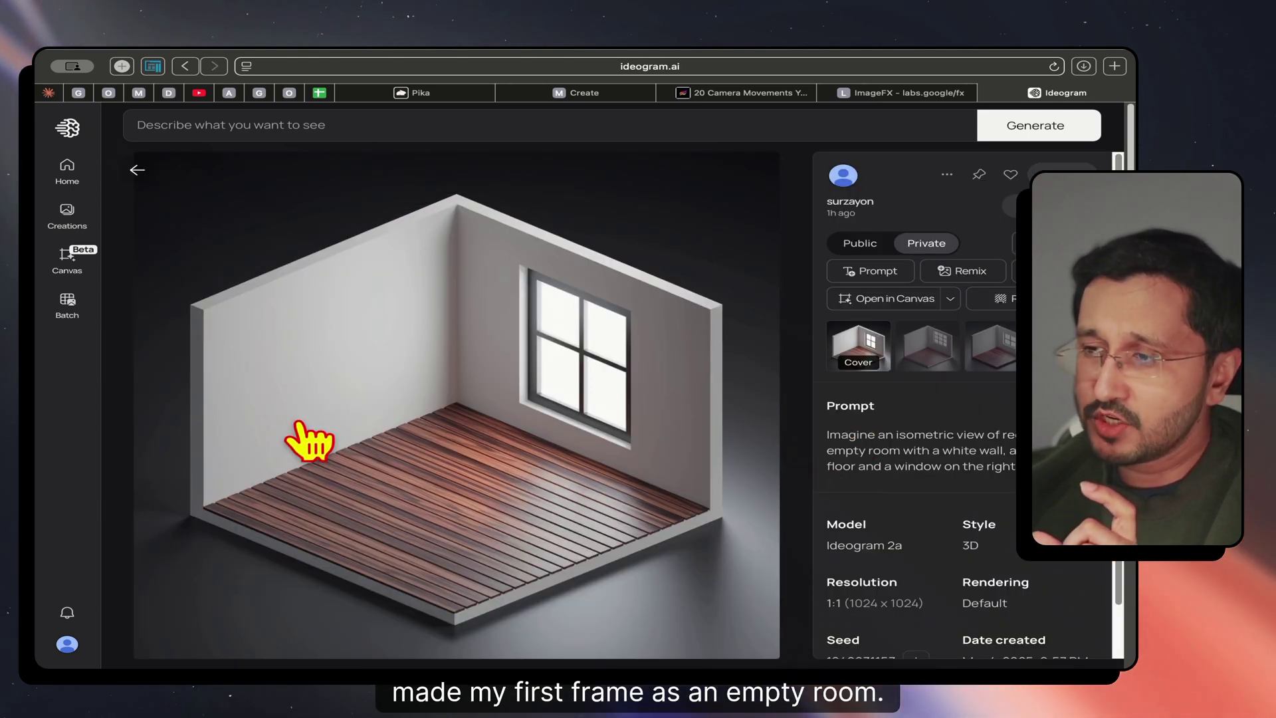
left_click(138, 170)
left_click(271, 456)
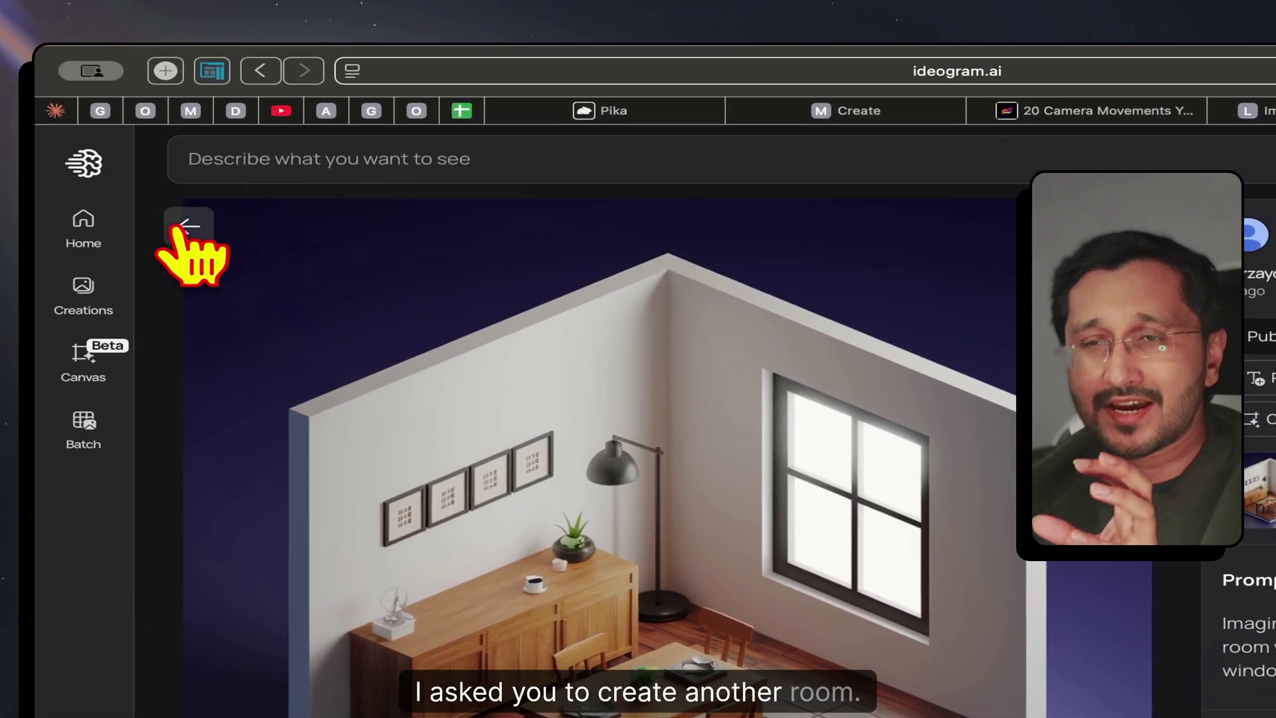
left_click(189, 226)
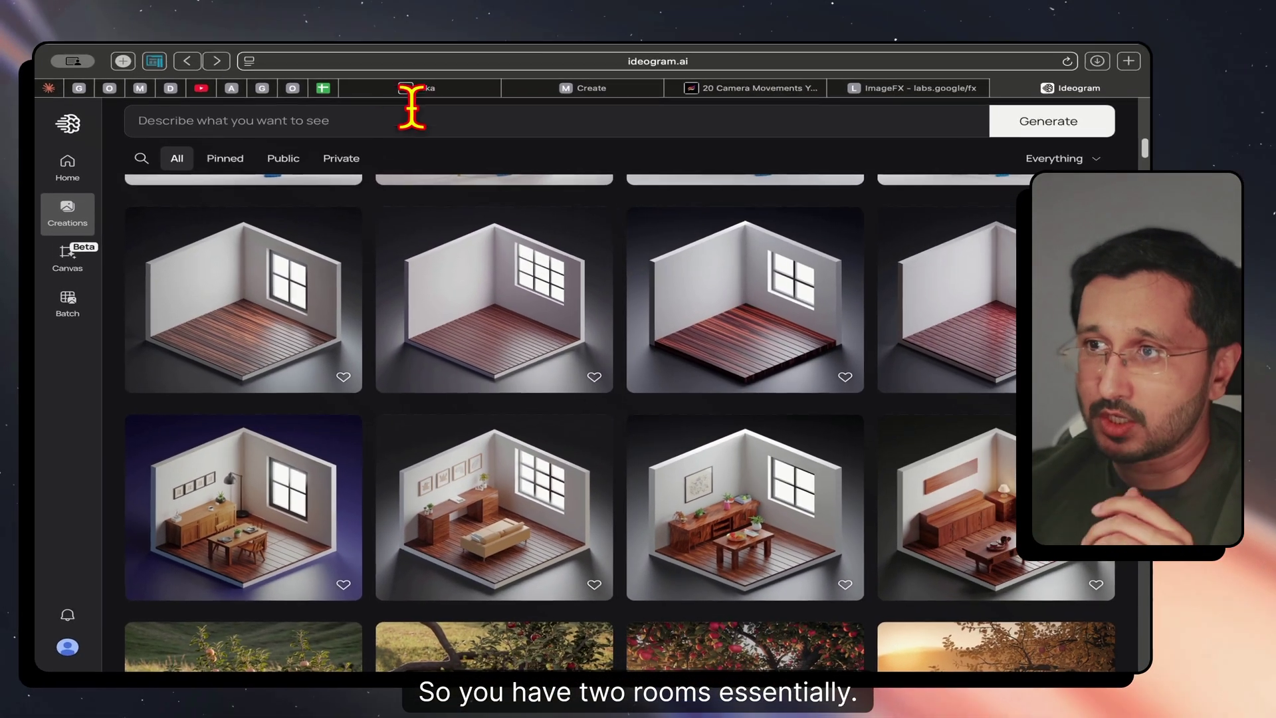
Step: Switch back to Pika, play the clip of the empty room filling with furniture and close it
left_click(419, 94)
left_click(374, 339)
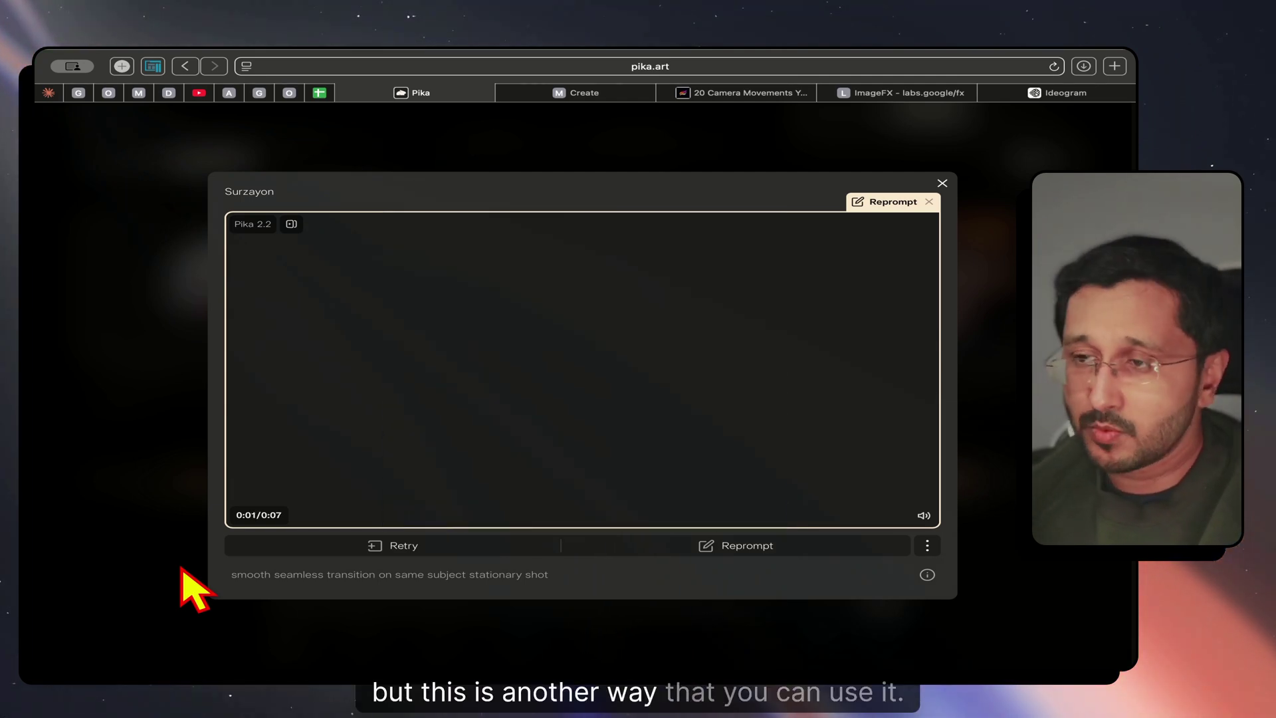
left_click(190, 588)
scroll(818, 438, "up", 3)
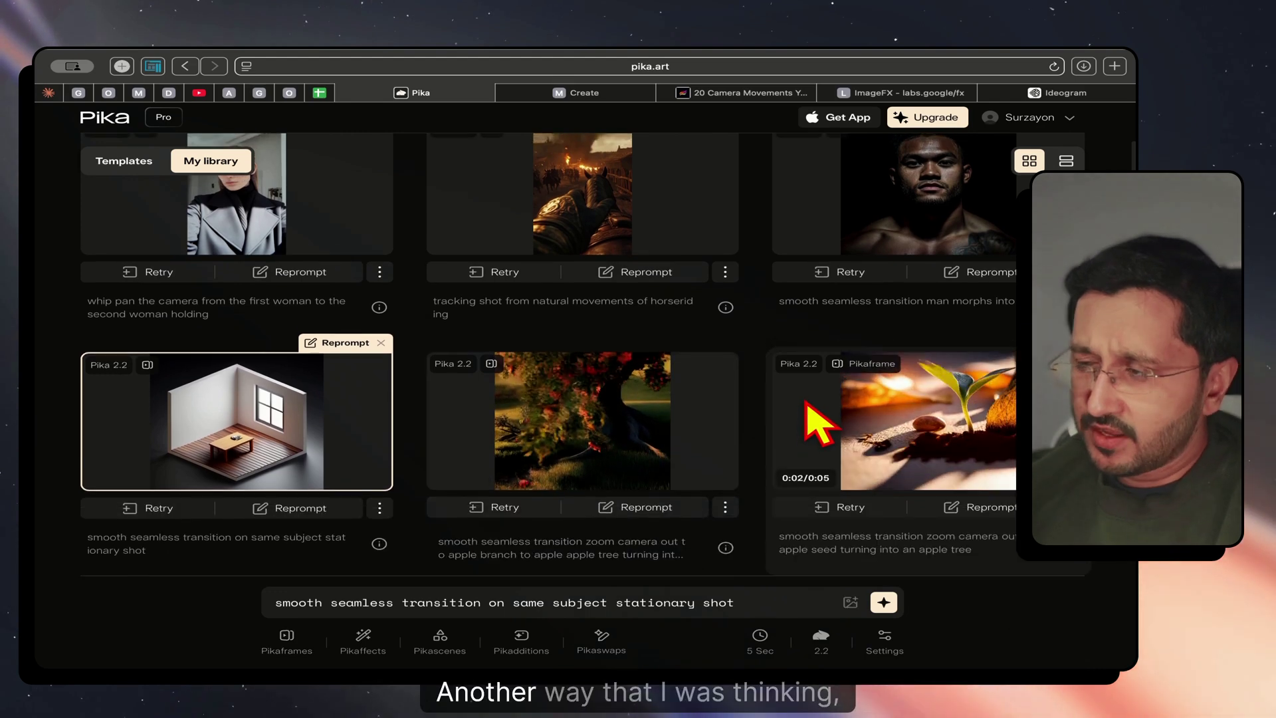
scroll(806, 403, "up", 1)
Step: Clear the room transition text from the prompt
triple_click(755, 597)
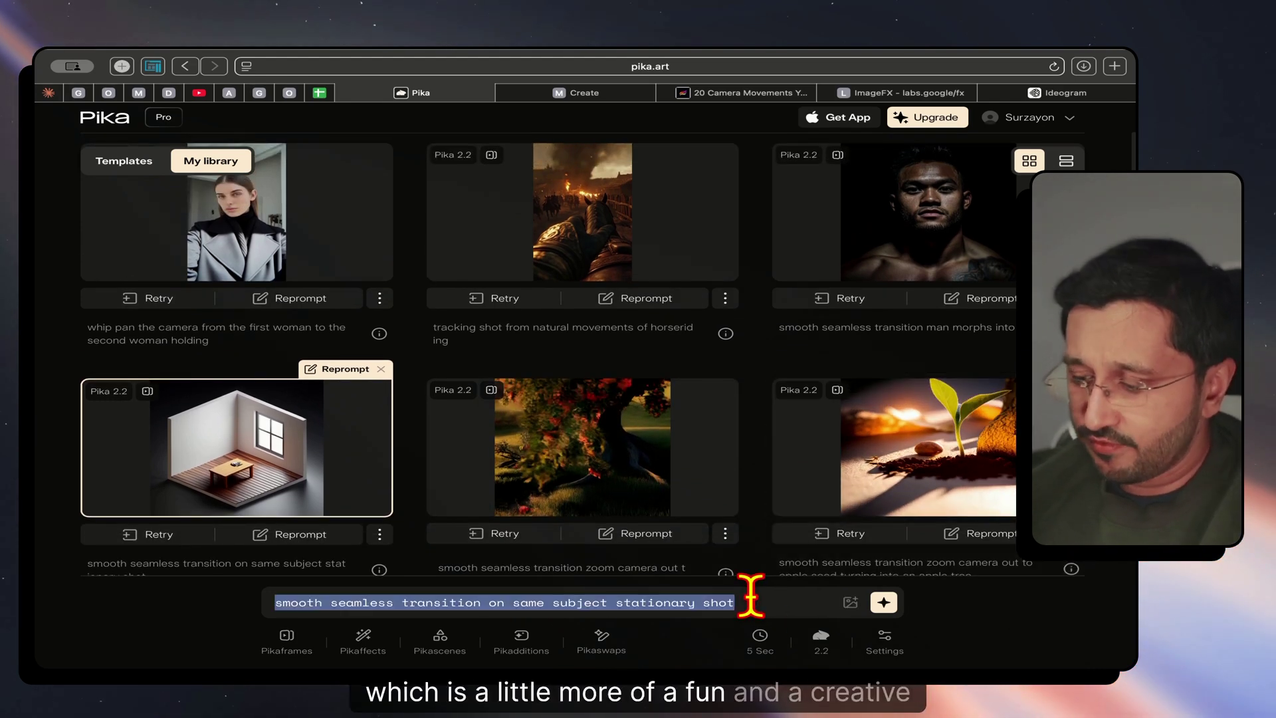
type("\\\\")
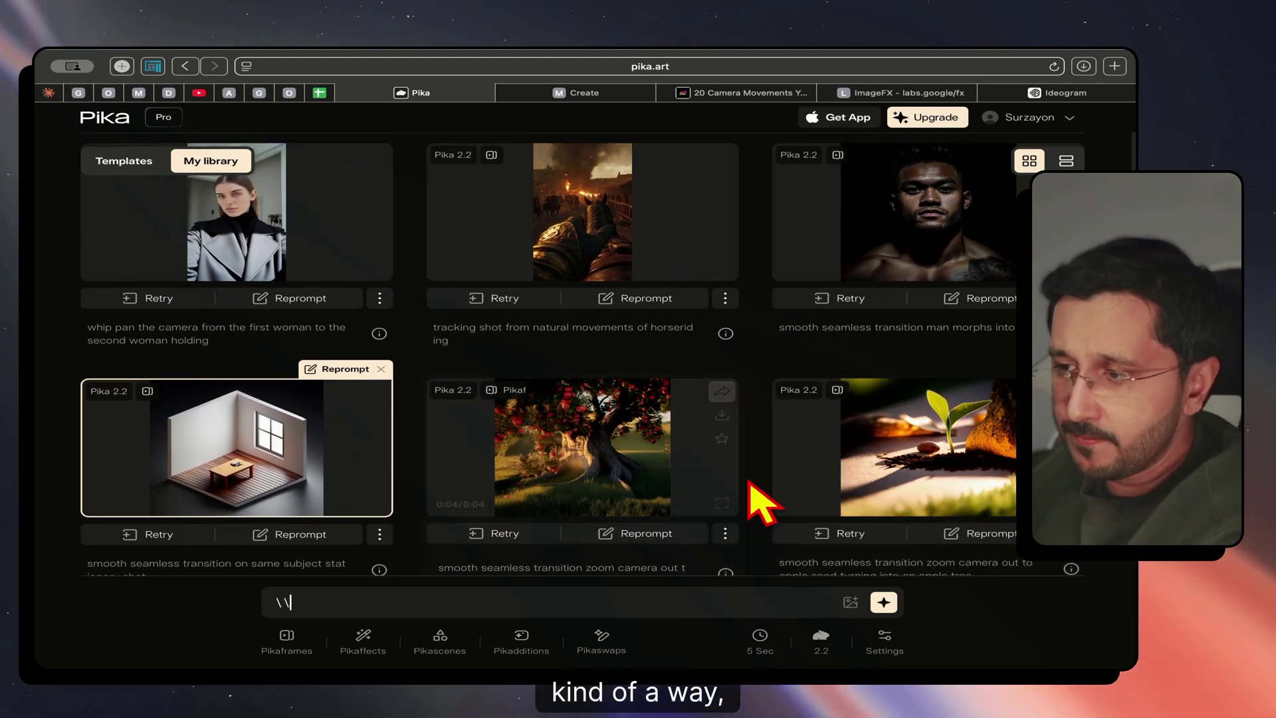
key("BackSpace")
key("BackSpace")
Step: Play the clip of the man morphing into a lion and load its frames and prompt for reprompting
scroll(769, 490, "up", 3)
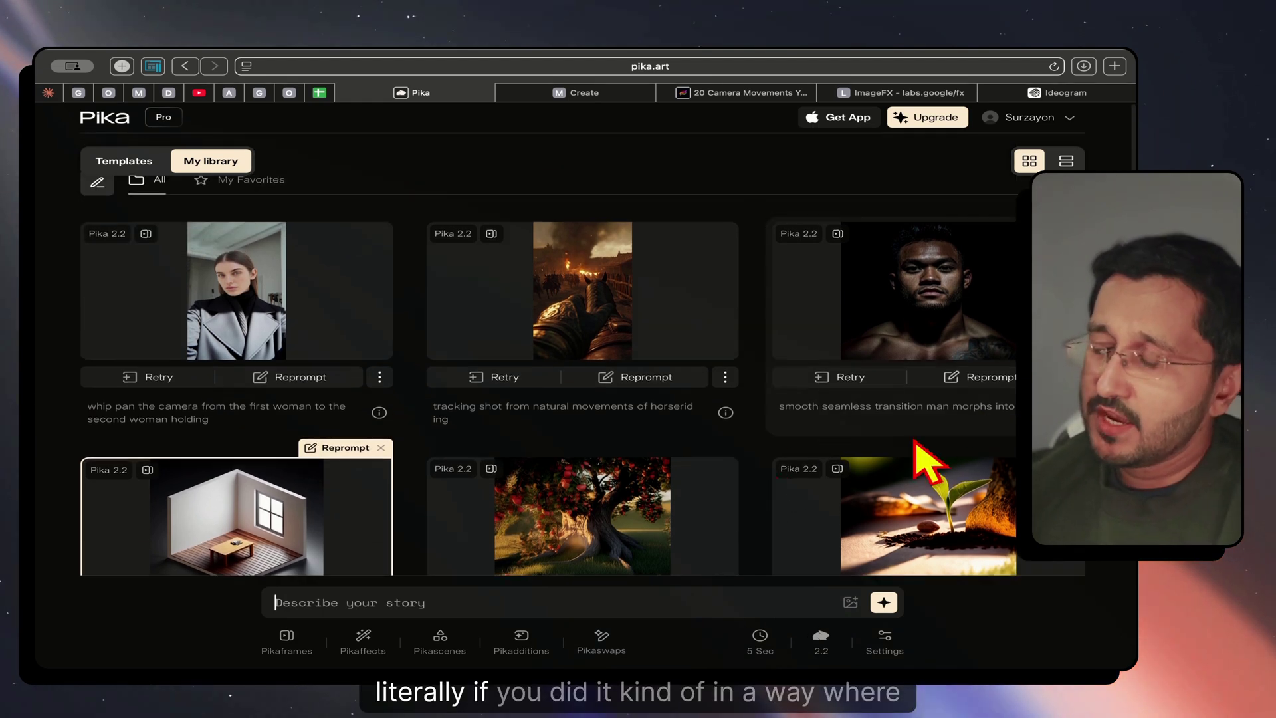
left_click(989, 404)
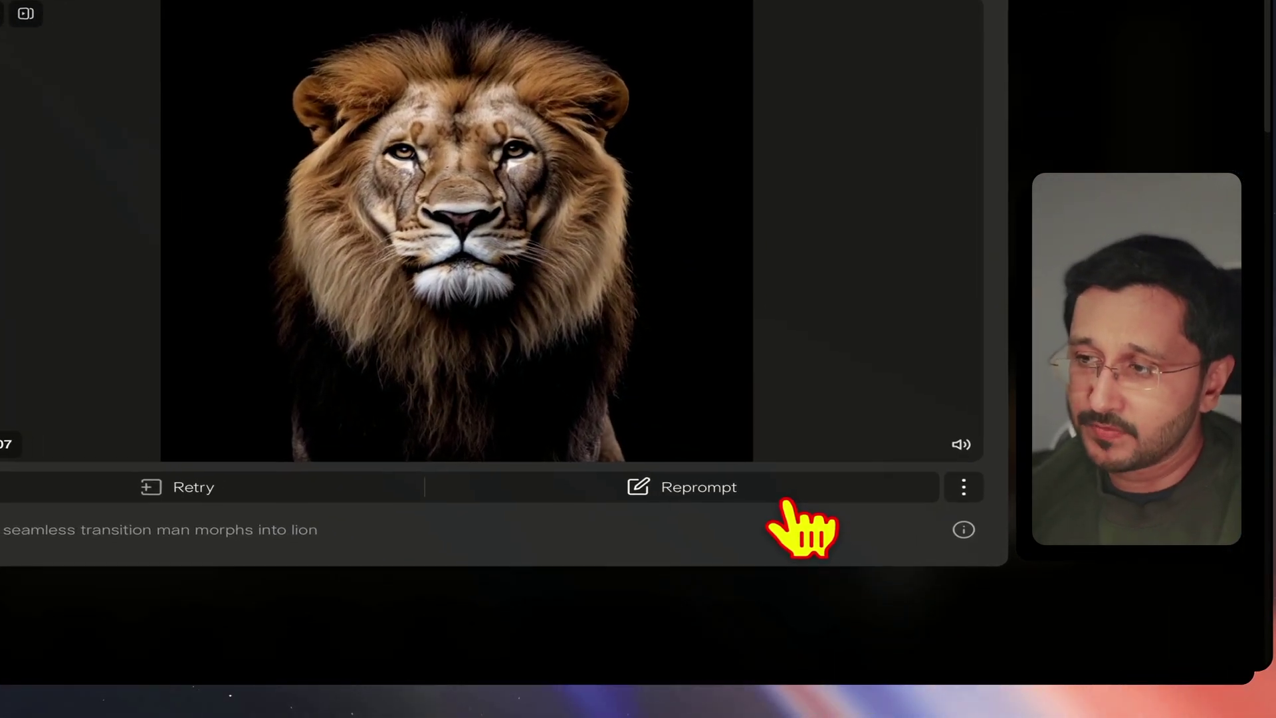
left_click(798, 545)
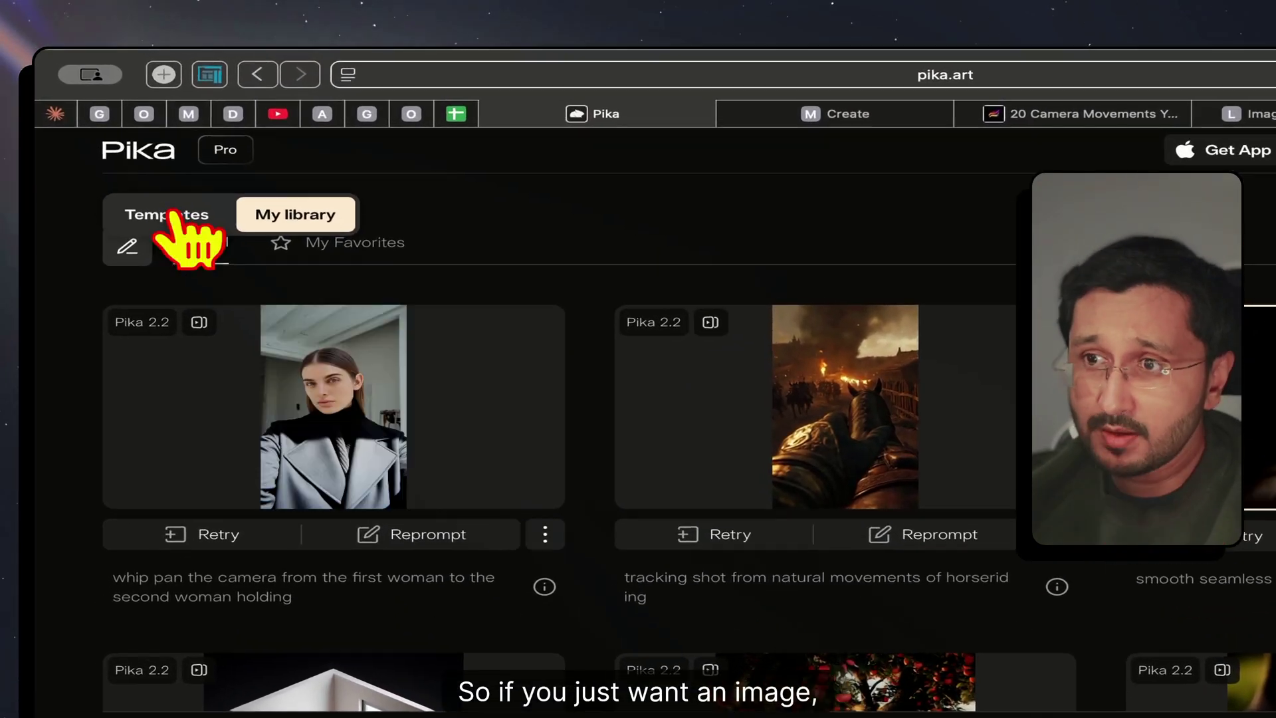
Step: Find the template of a woman transforming into a Halloween costume and load its first and last frames
left_click(133, 163)
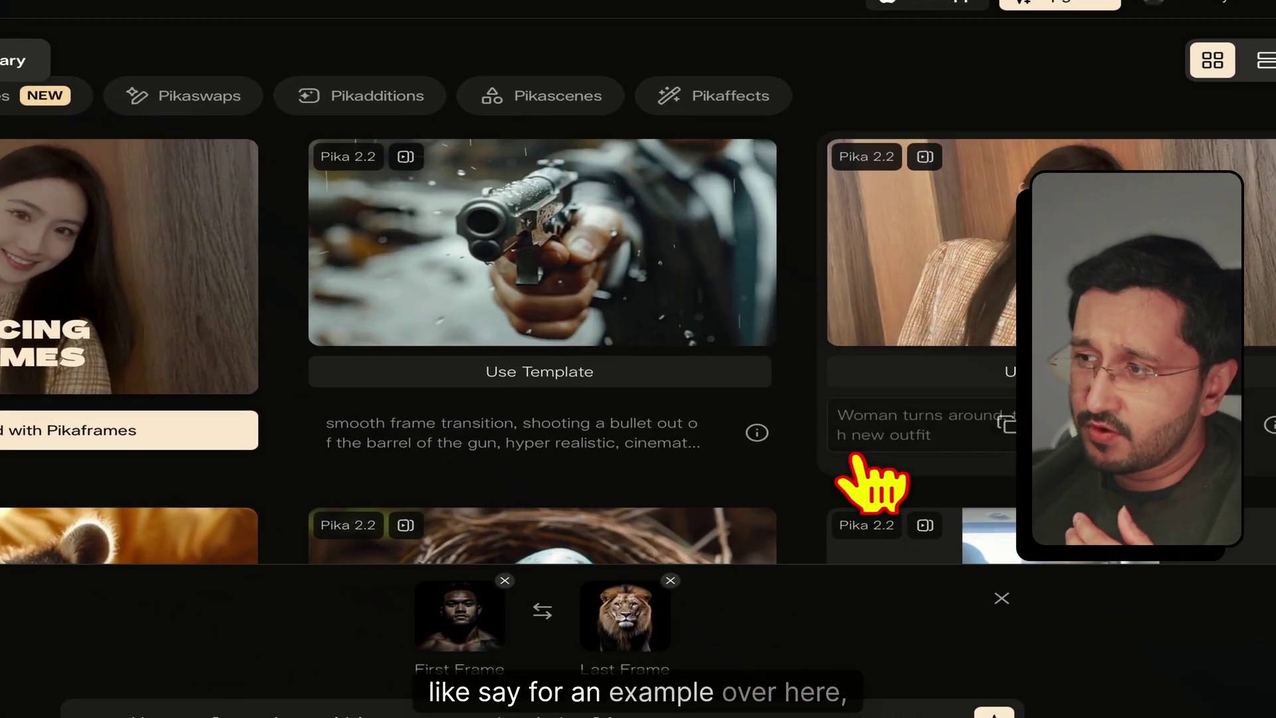
scroll(854, 458, "down", 5)
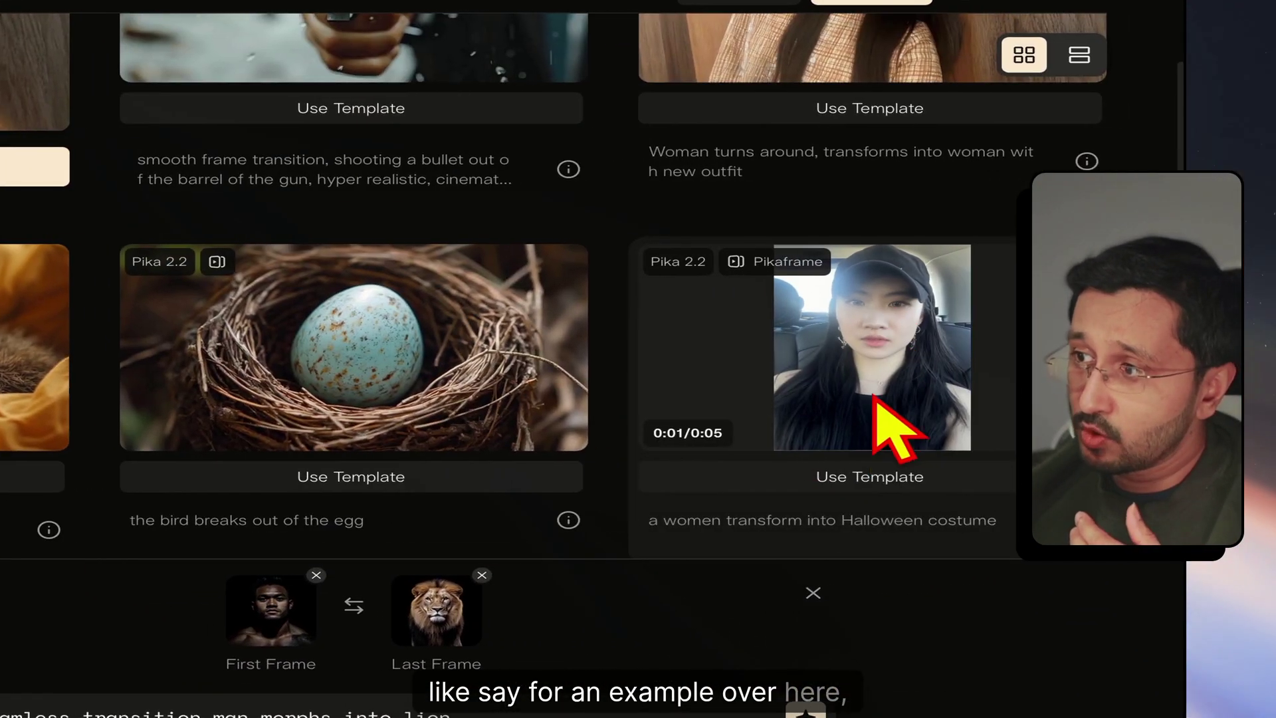
left_click(1101, 512)
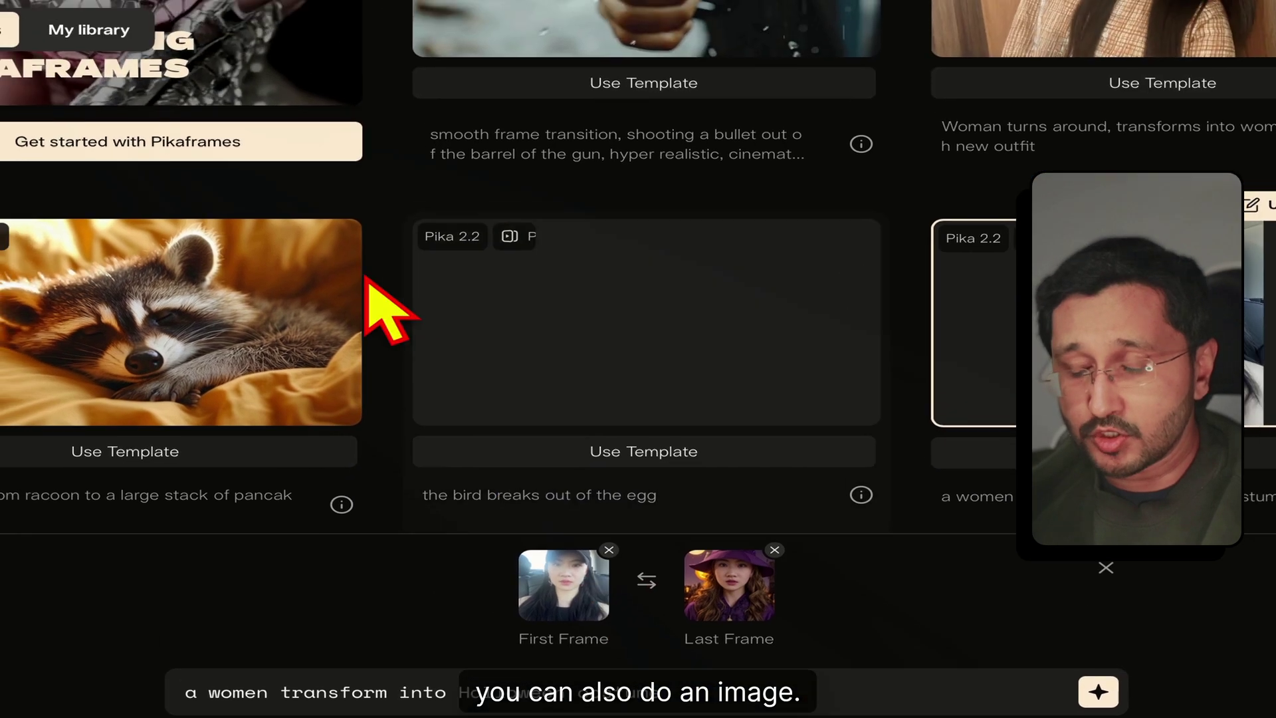
Step: Return to the personal library, reload the man-to-lion clip's frames, replay the morph and close the clip
scroll(309, 150, "up", 4)
left_click(124, 83)
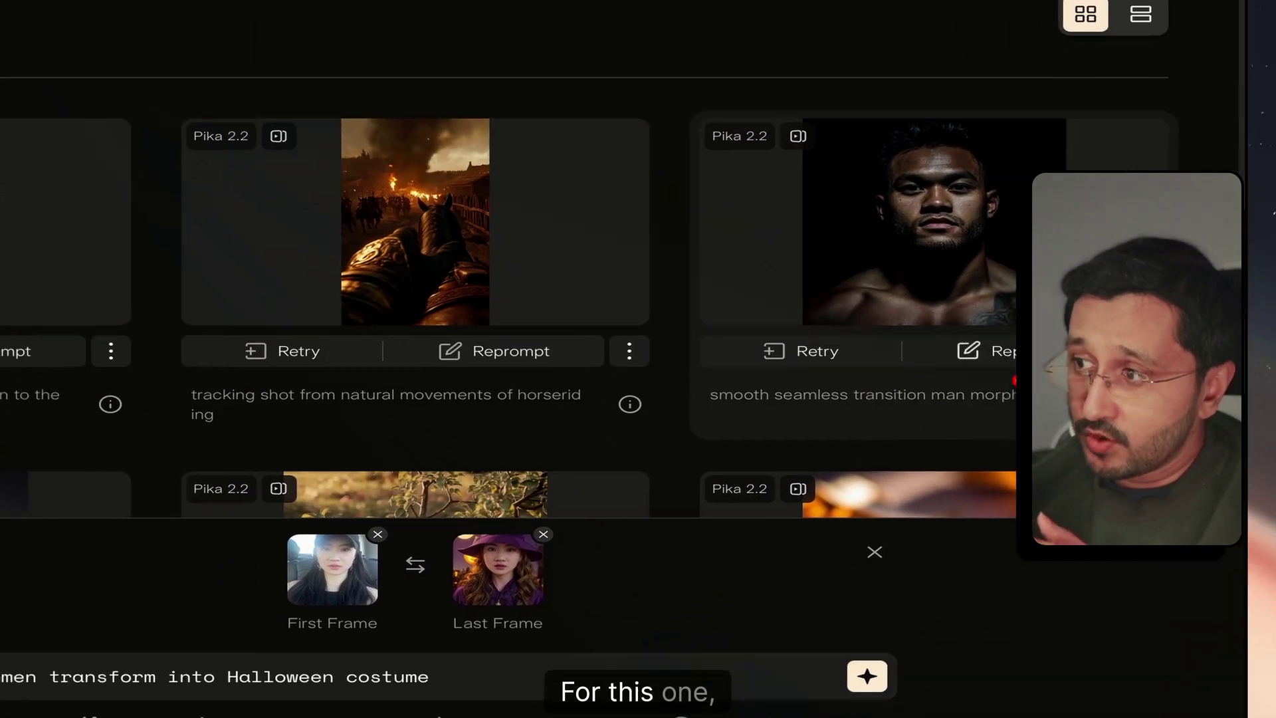
left_click(1003, 350)
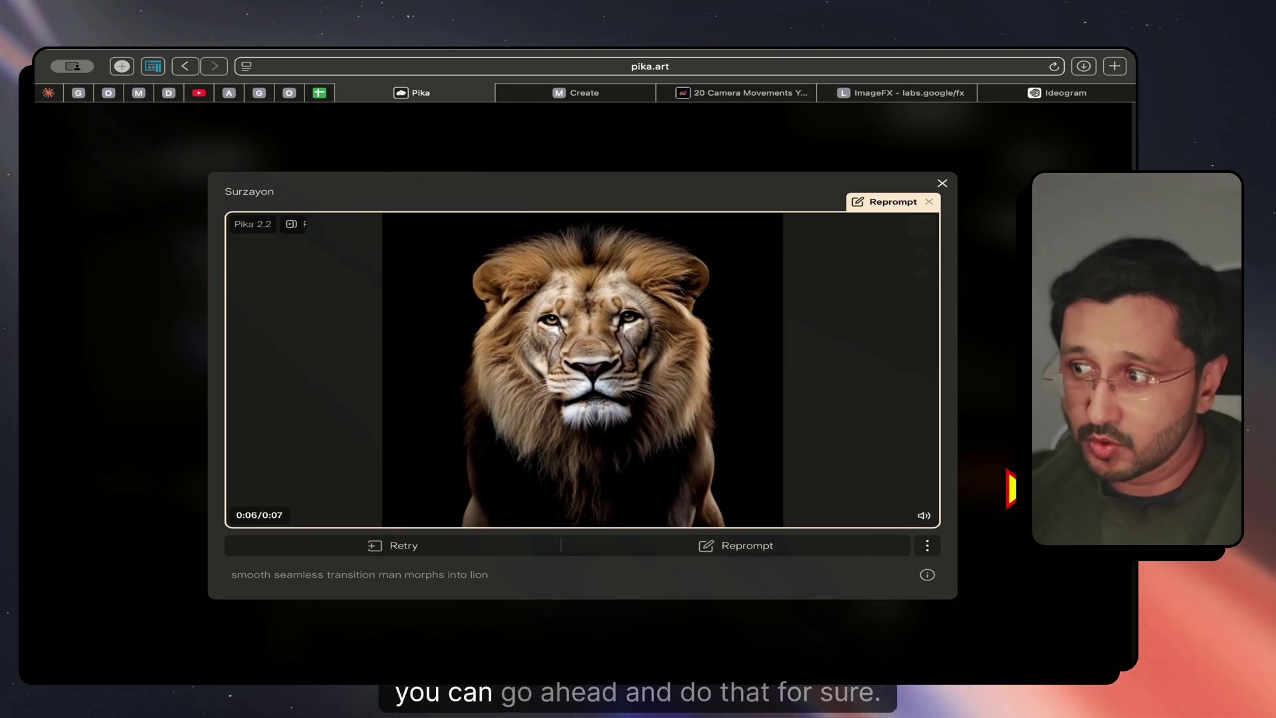
key("Escape")
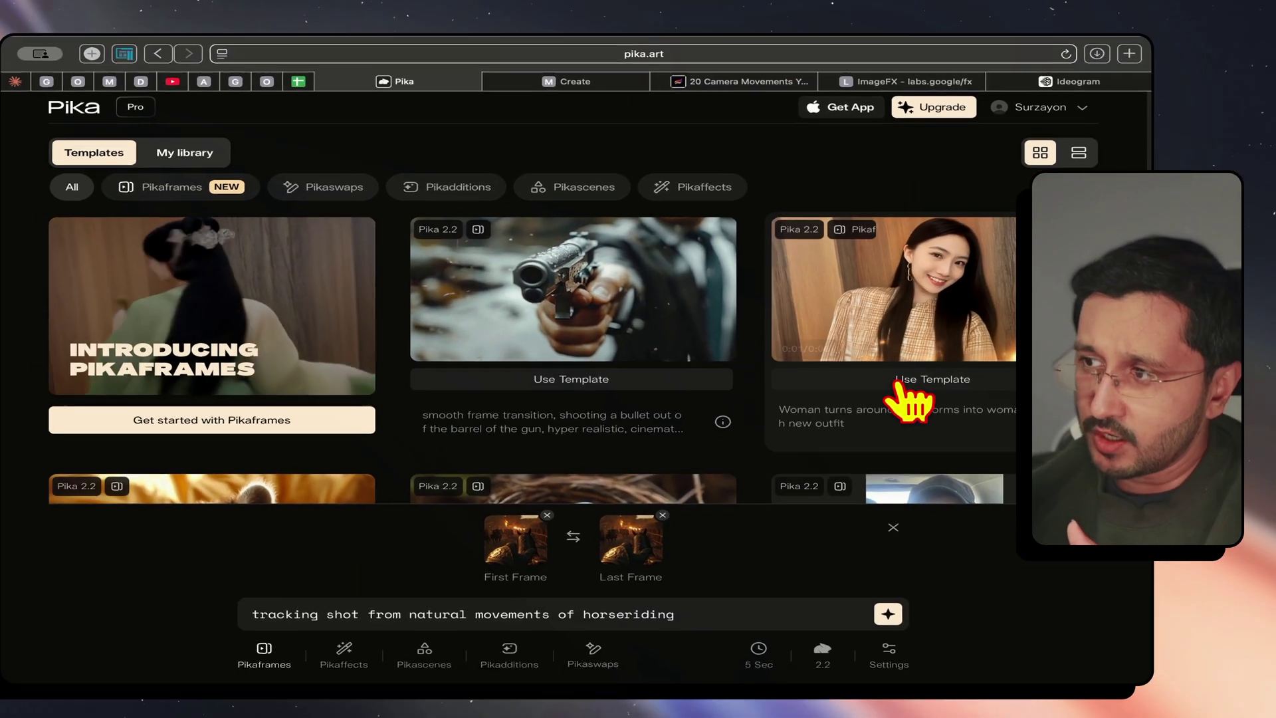
Step: Load the template of the woman turning around into a new outfit and highlight "Woman turns around" in its prompt
left_click(903, 388)
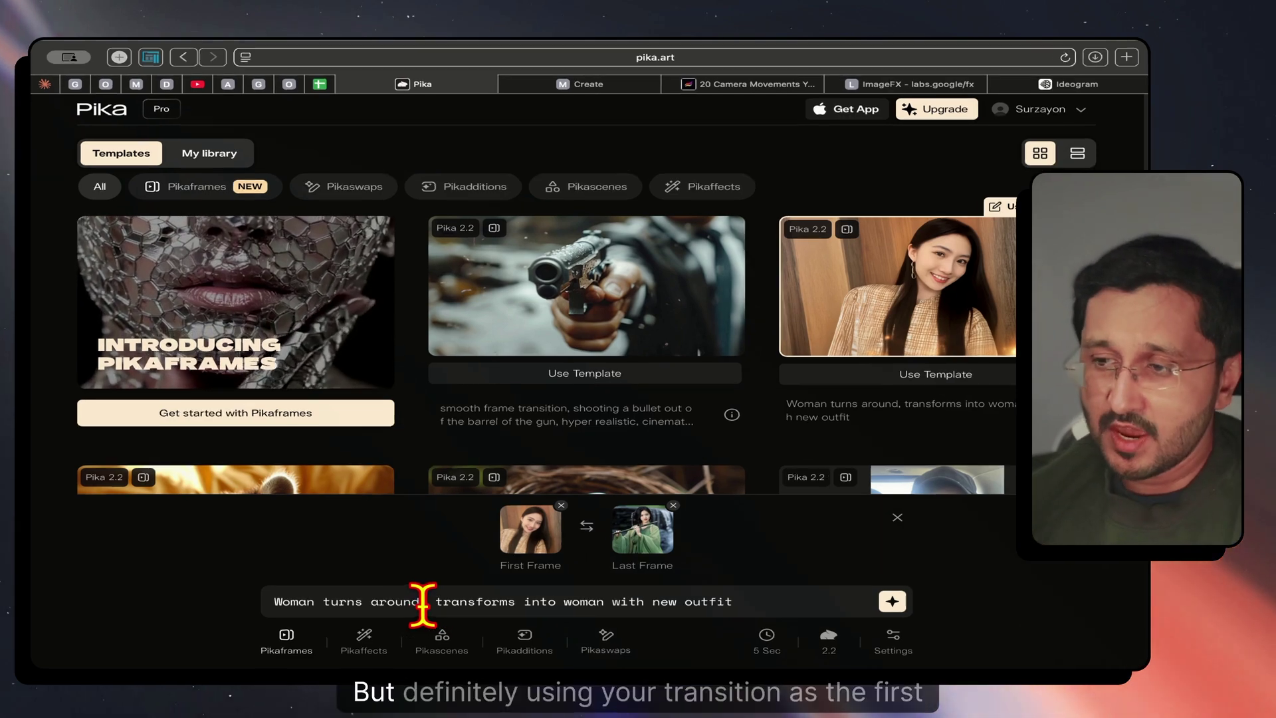
left_click_drag(428, 603, 266, 602)
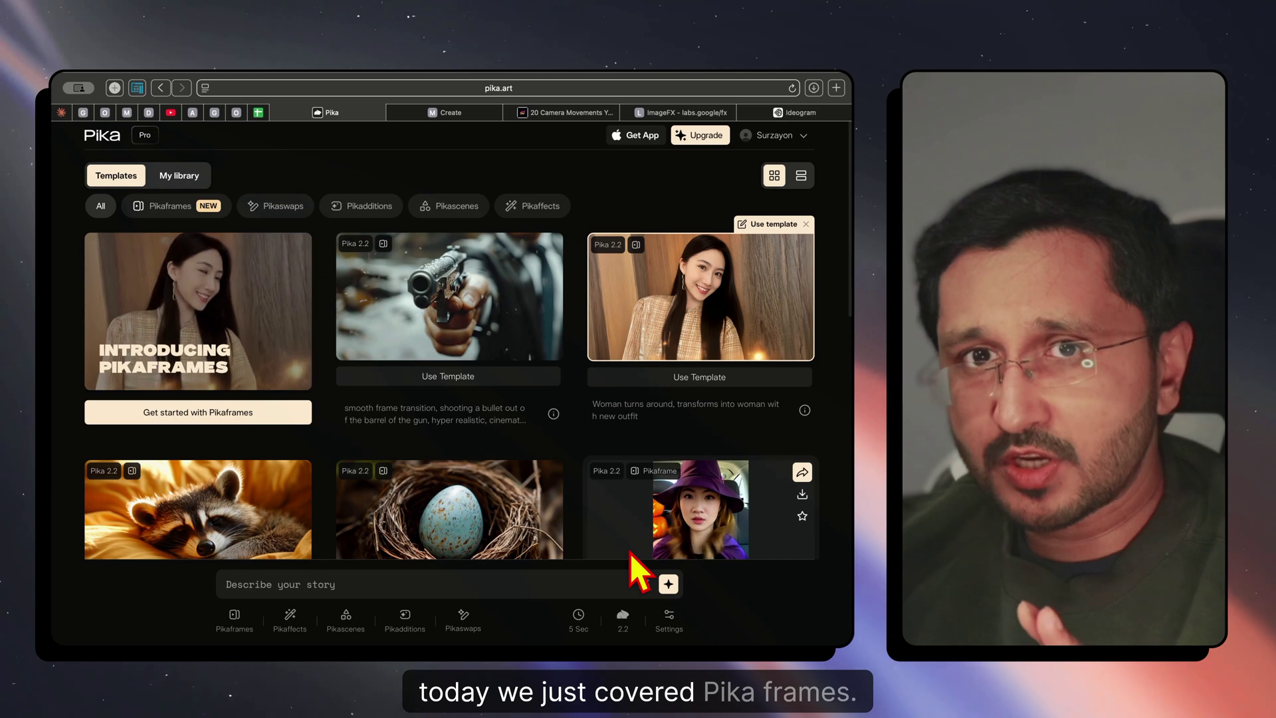
Step: Look over the template gallery and the clips in the personal library, and return to the templates
scroll(631, 551, "down", 1)
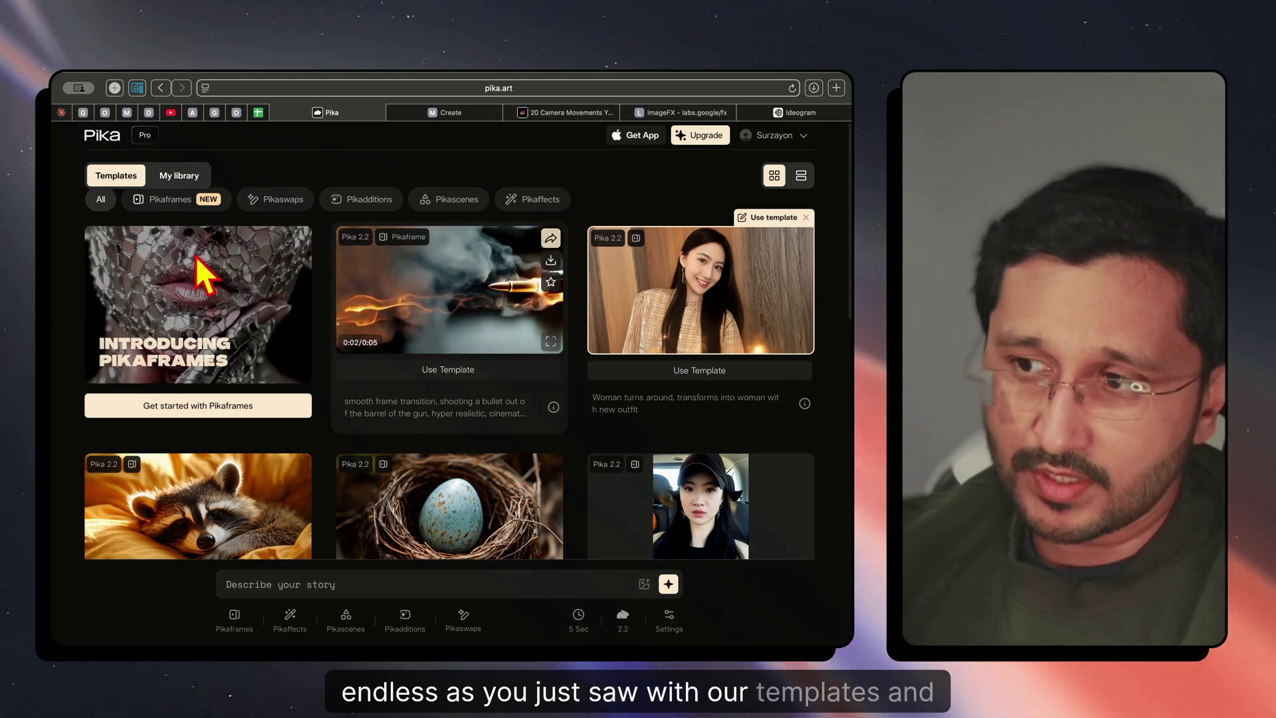
left_click(178, 179)
scroll(326, 409, "down", 4)
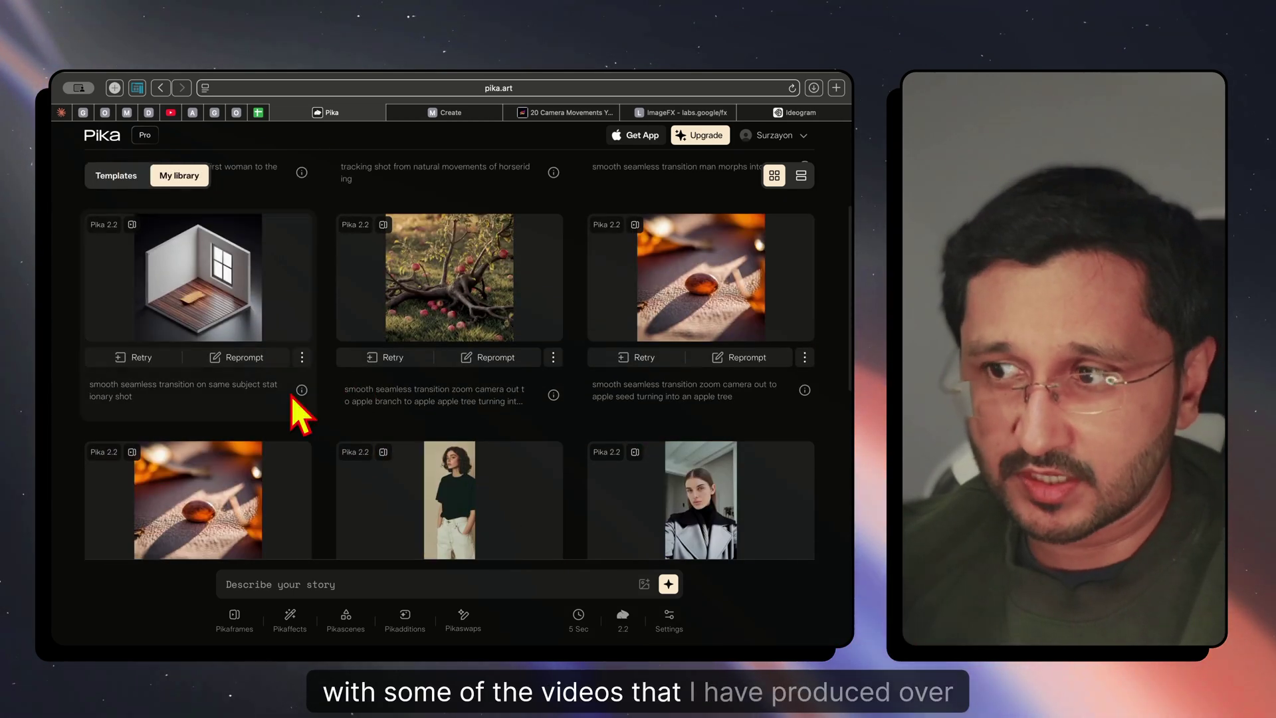
left_click(121, 178)
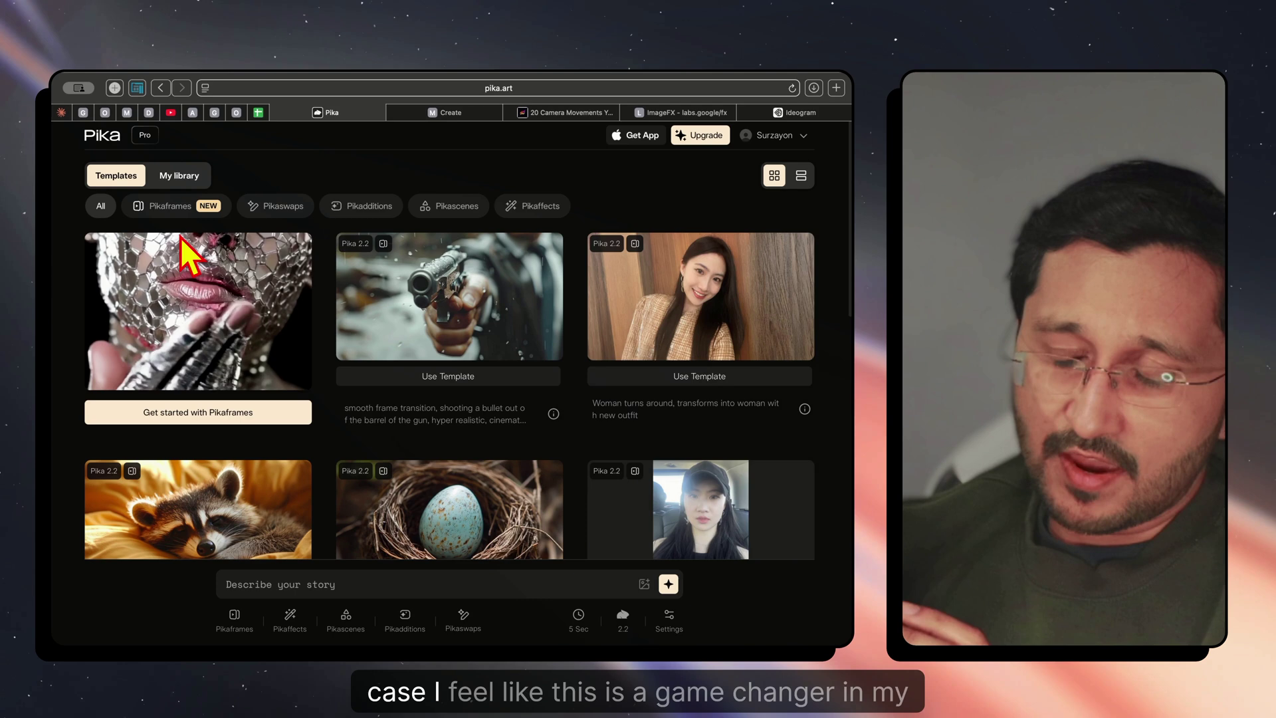